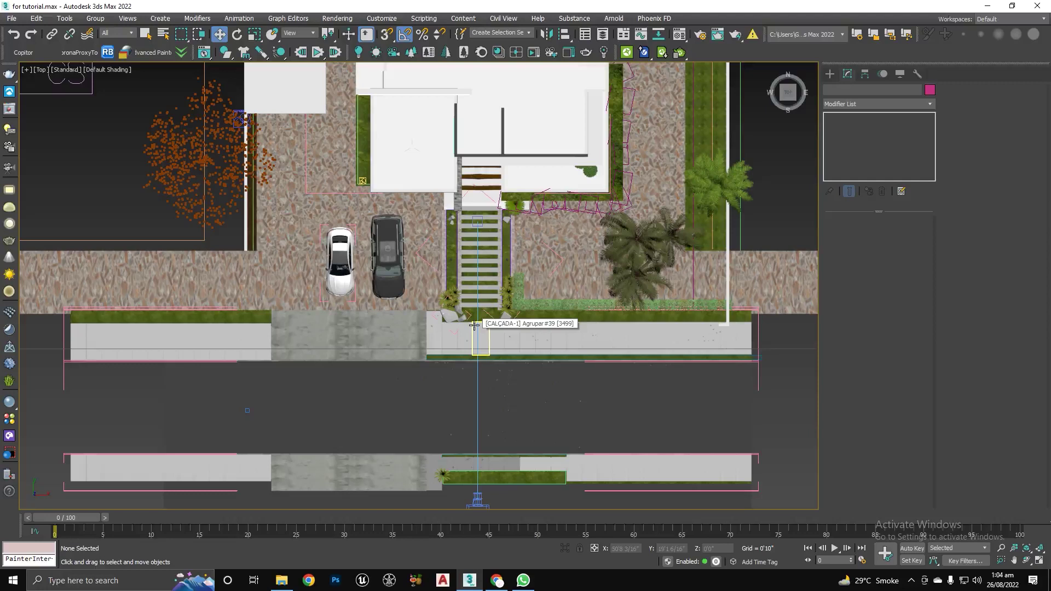
# Examine the house site's layout from above, including the driveway, cars, entrance steps and surrounding trees
pyautogui.moveTo(396, 247); pyautogui.dragTo(381, 284, button='middle')
pyautogui.click(396, 247)
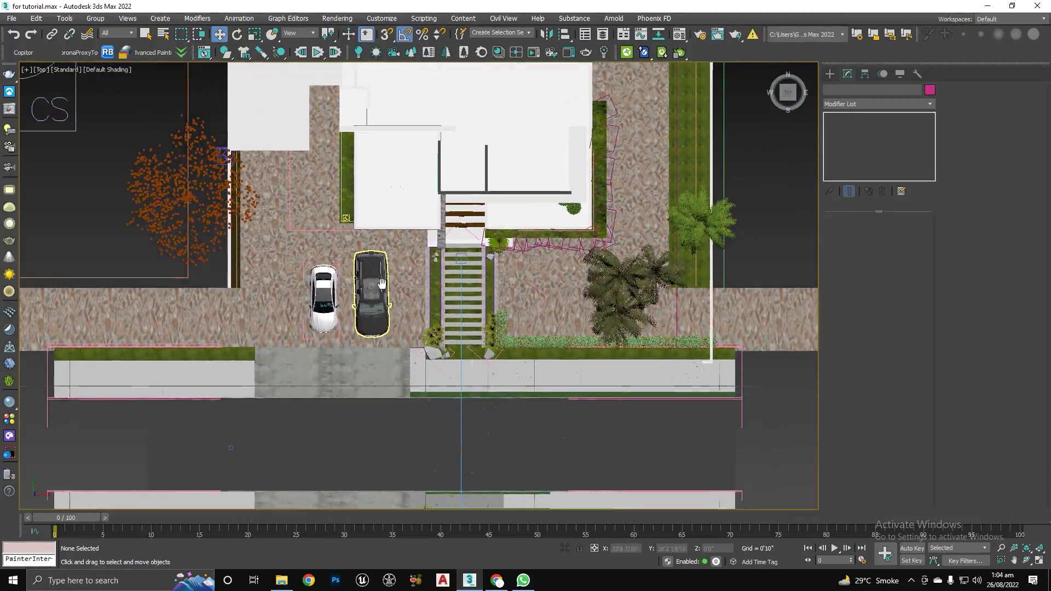
pyautogui.click(390, 298)
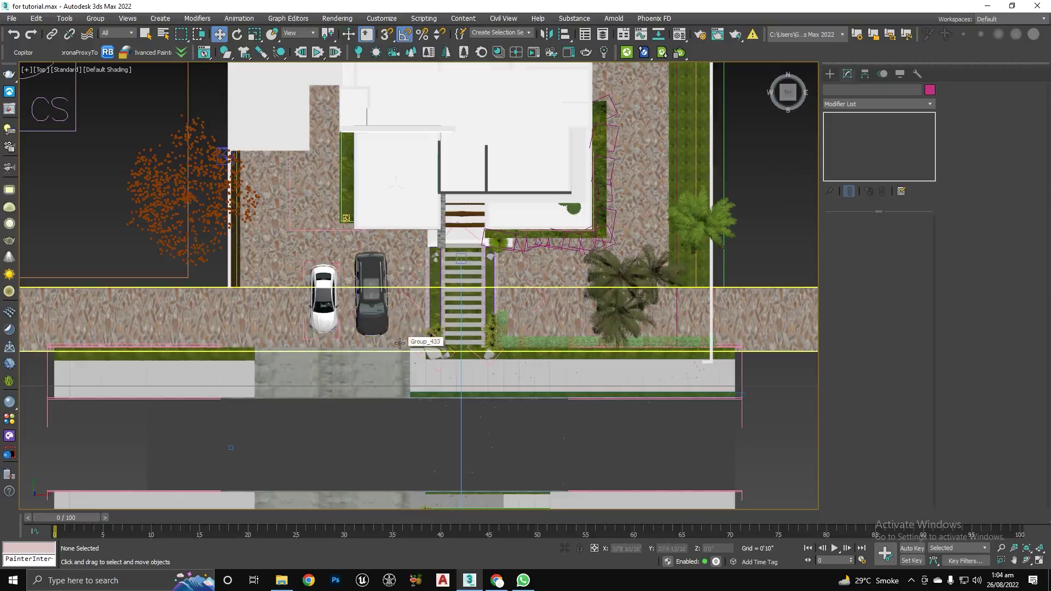
pyautogui.keyDown('alt'); pyautogui.moveTo(402, 331); pyautogui.dragTo(437, 345, button='middle'); pyautogui.keyUp('alt')
pyautogui.press('t')
pyautogui.press('z')
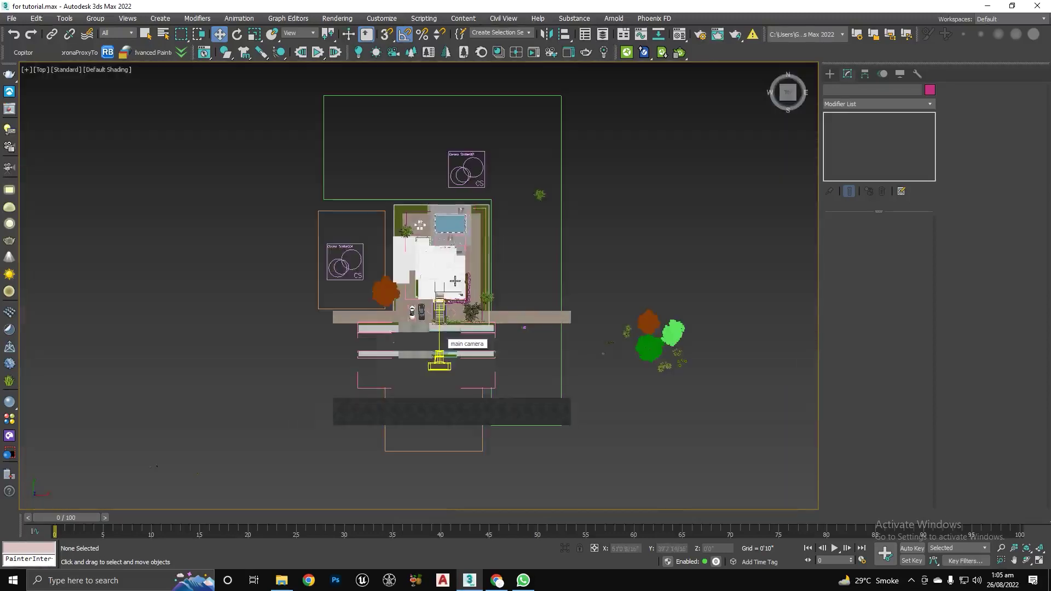
pyautogui.click(436, 285)
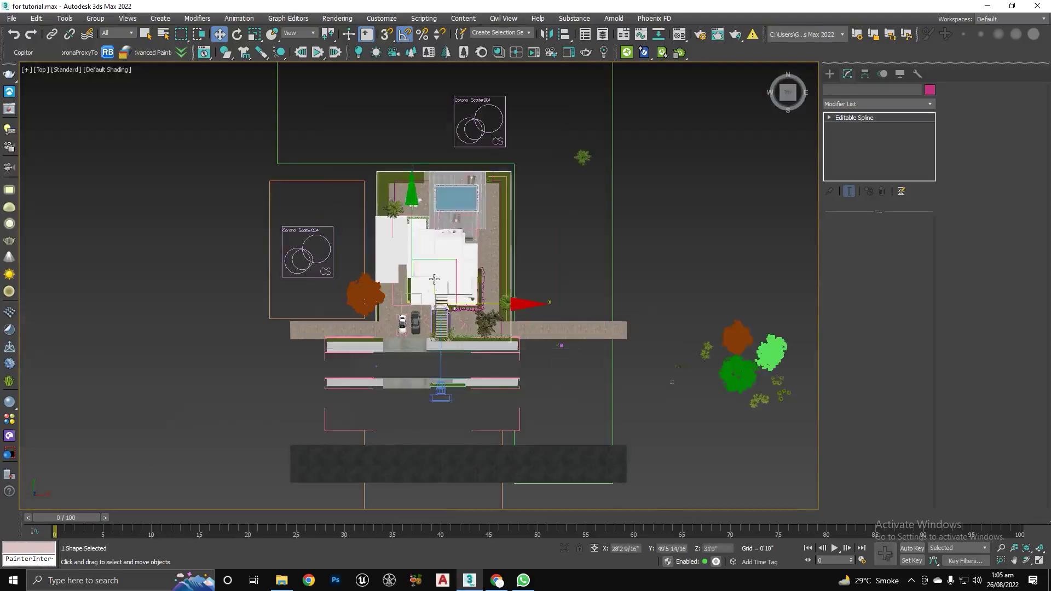
pyautogui.keyDown('alt'); pyautogui.moveTo(435, 285); pyautogui.dragTo(440, 287, button='middle'); pyautogui.keyUp('alt')
pyautogui.scroll(5, 443, 287)
pyautogui.scroll(3, 443, 288)
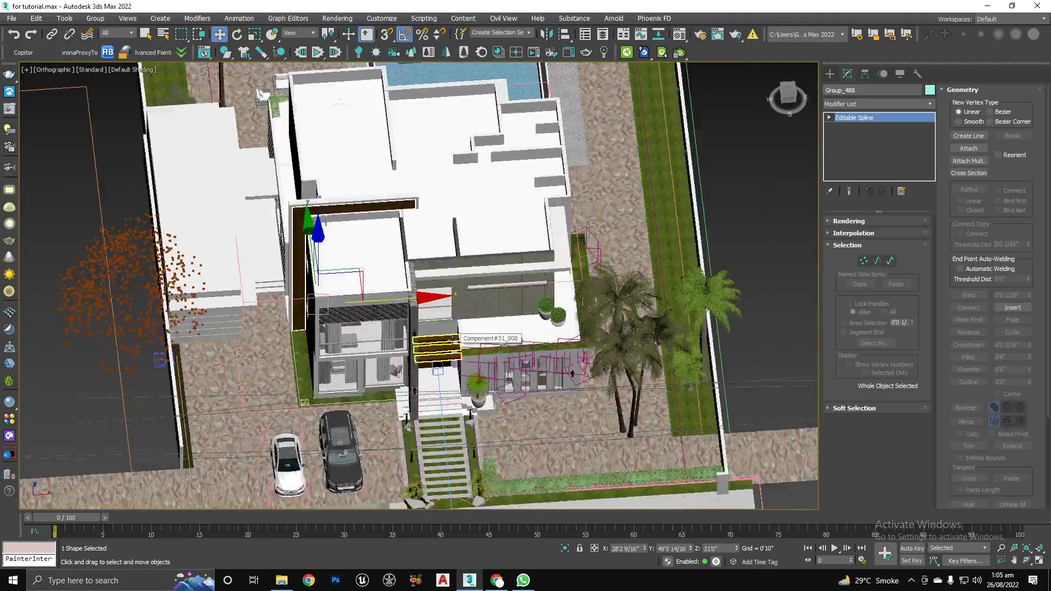
pyautogui.press('t')
pyautogui.scroll(5, 450, 340)
pyautogui.scroll(-2, 404, 253)
pyautogui.scroll(-8, 403, 253)
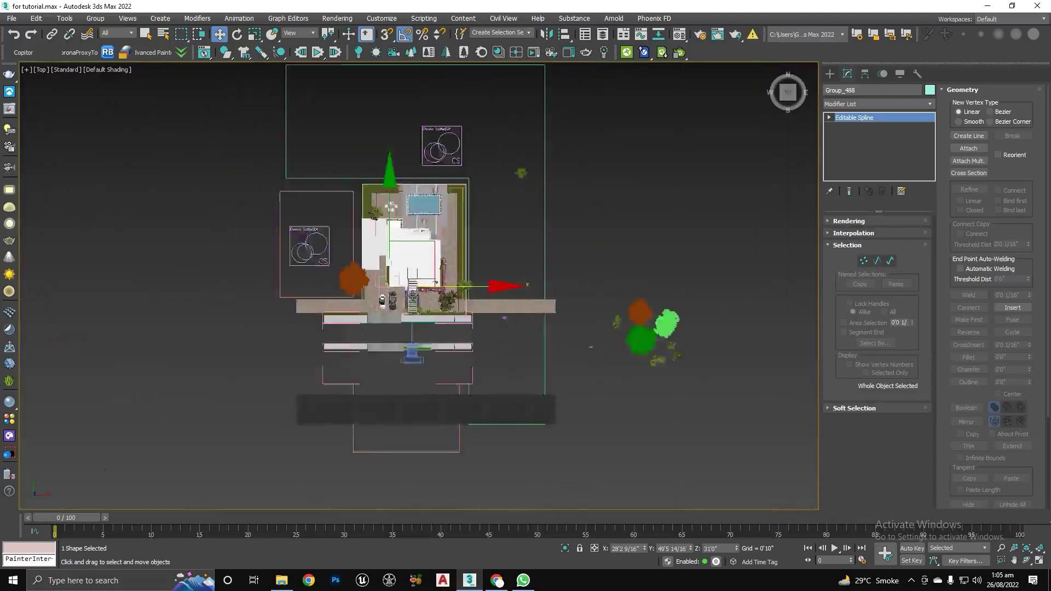
# Inspect the house's front facade and entrance at an angle and from above, finishing in the main camera view
pyautogui.scroll(4, 415, 319)
pyautogui.keyDown('alt'); pyautogui.moveTo(415, 319); pyautogui.dragTo(473, 296, button='middle'); pyautogui.keyUp('alt')
pyautogui.scroll(3, 418, 290)
pyautogui.scroll(2, 419, 290)
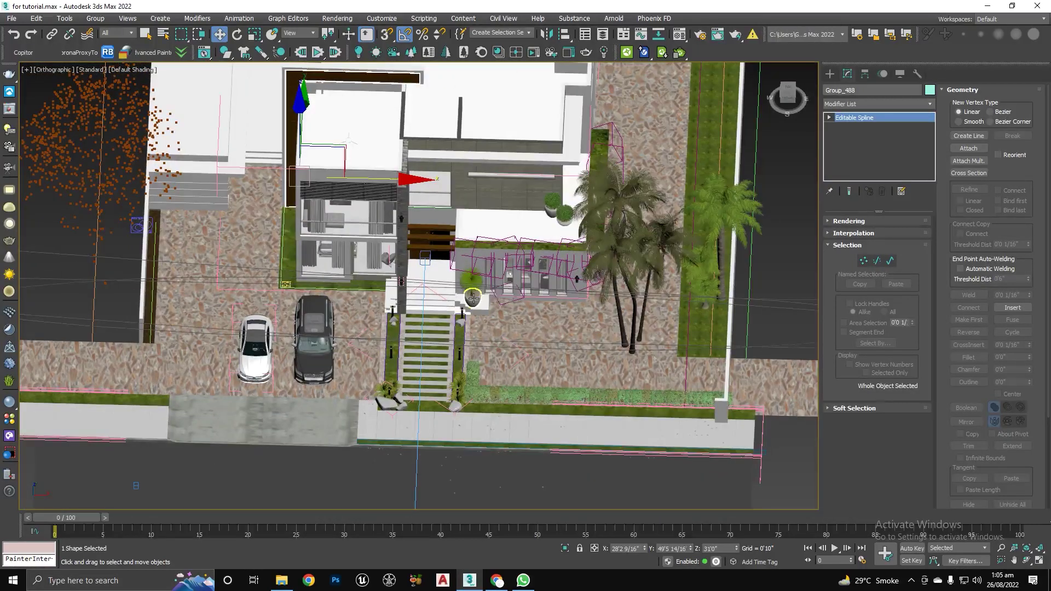
pyautogui.moveTo(398, 319); pyautogui.dragTo(406, 355, button='middle')
pyautogui.keyDown('alt'); pyautogui.moveTo(407, 355); pyautogui.dragTo(409, 306, button='middle'); pyautogui.keyUp('alt')
pyautogui.moveTo(430, 270); pyautogui.dragTo(401, 336, button='middle')
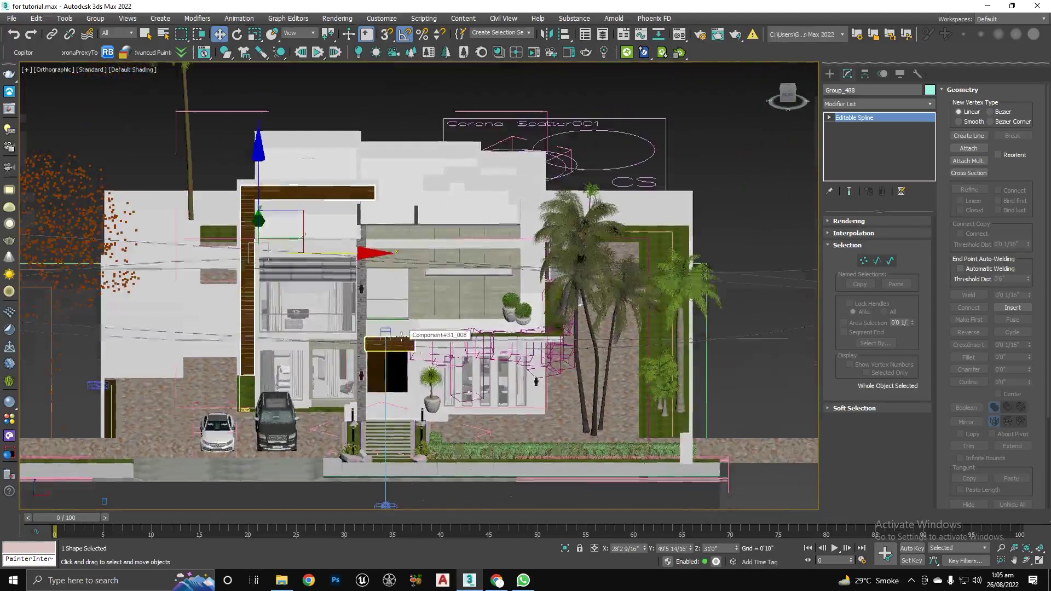
pyautogui.press('t')
pyautogui.scroll(-10, 441, 290)
pyautogui.moveTo(452, 334); pyautogui.dragTo(445, 297, button='middle')
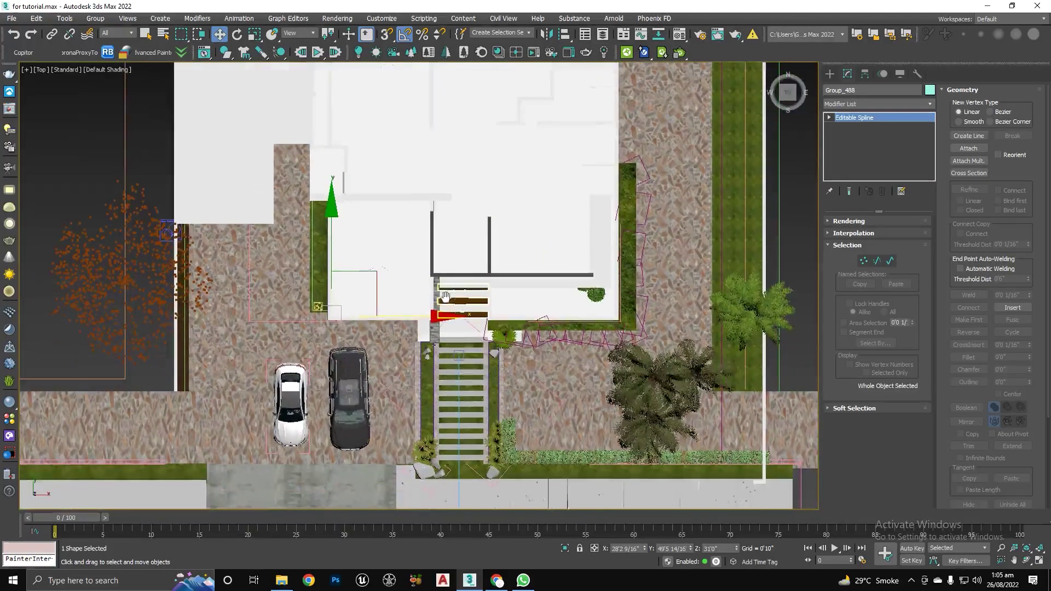
pyautogui.press('c')
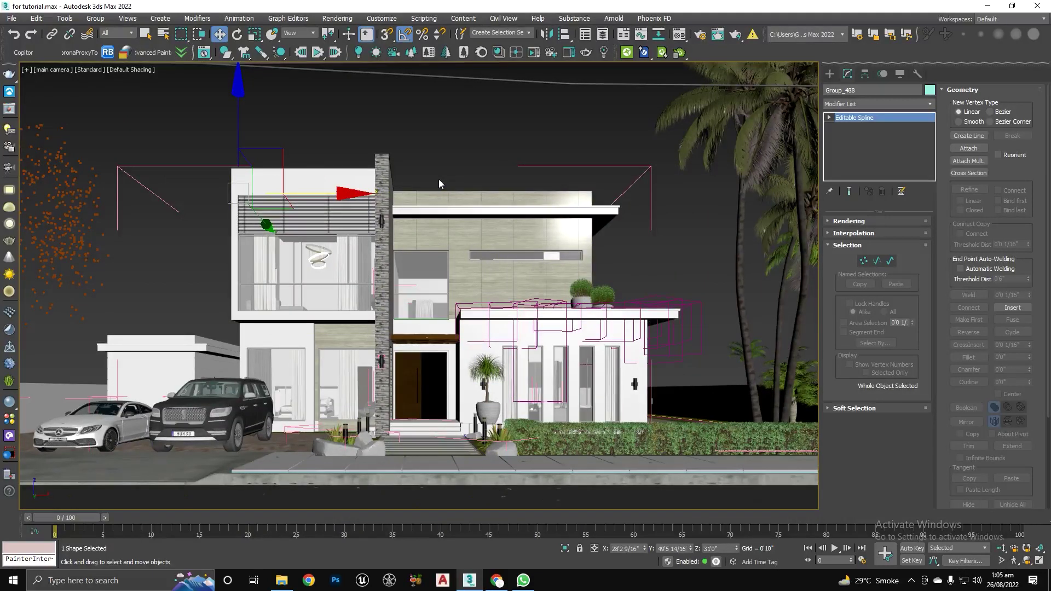
# Switch to Chrome and browse the "hdri viewer" image results, previewing the Atlantic spherical HDRI panorama
pyautogui.click(282, 579)
pyautogui.click(496, 580)
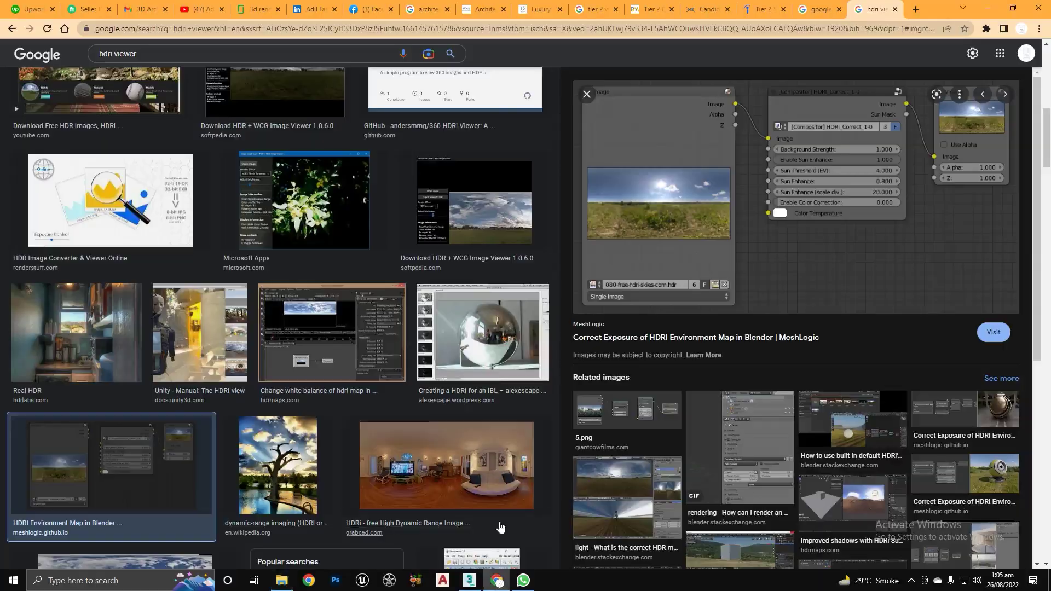
pyautogui.scroll(10, 500, 527)
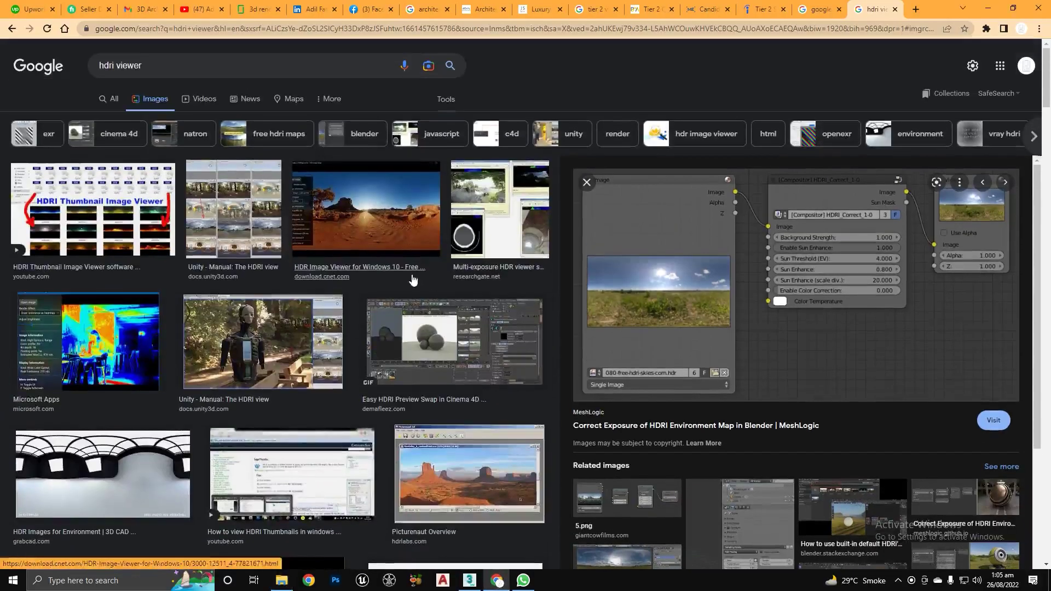
pyautogui.scroll(-15, 311, 308)
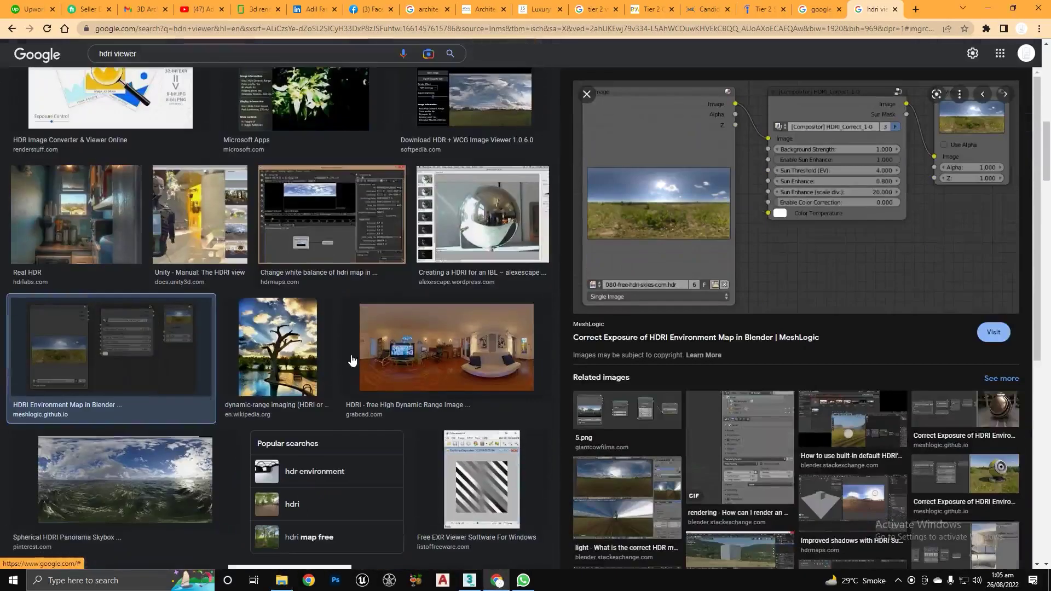
pyautogui.click(125, 480)
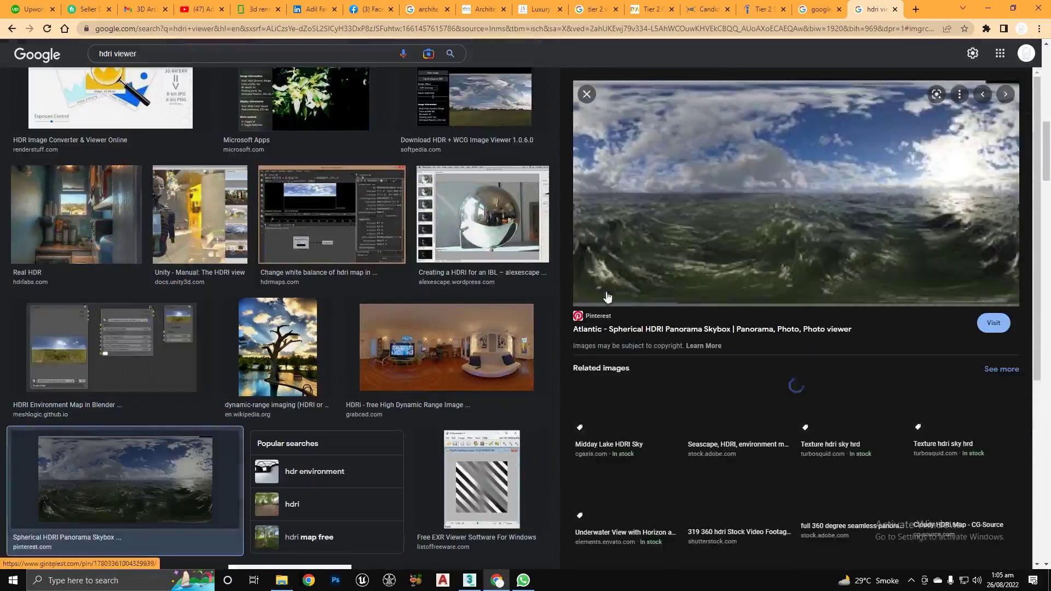
pyautogui.scroll(-4, 321, 372)
pyautogui.scroll(-7, 321, 372)
pyautogui.scroll(-12, 312, 299)
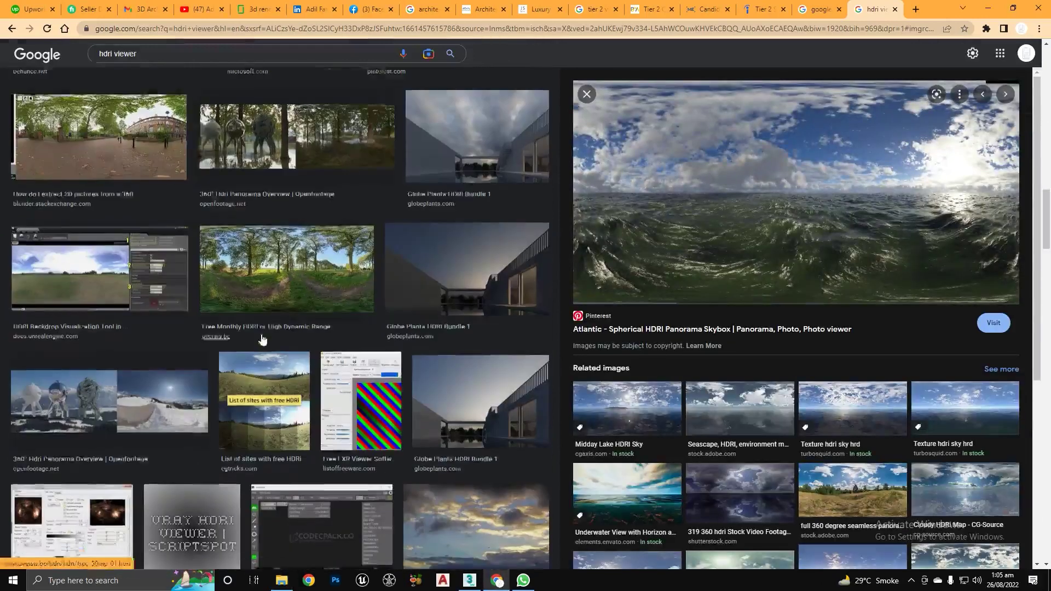
pyautogui.scroll(-4, 701, 383)
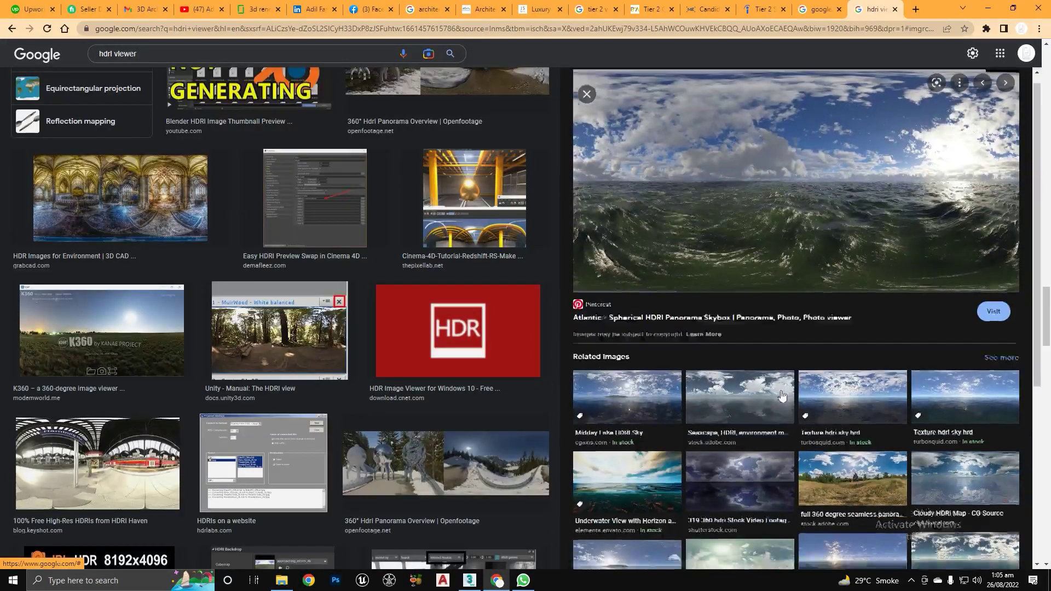
# Preview the Late Morning Lake HDRI Sky, PACK 1 HDRI 8K (INTERIOR) and Pixar's campus HDRI images
pyautogui.click(611, 368)
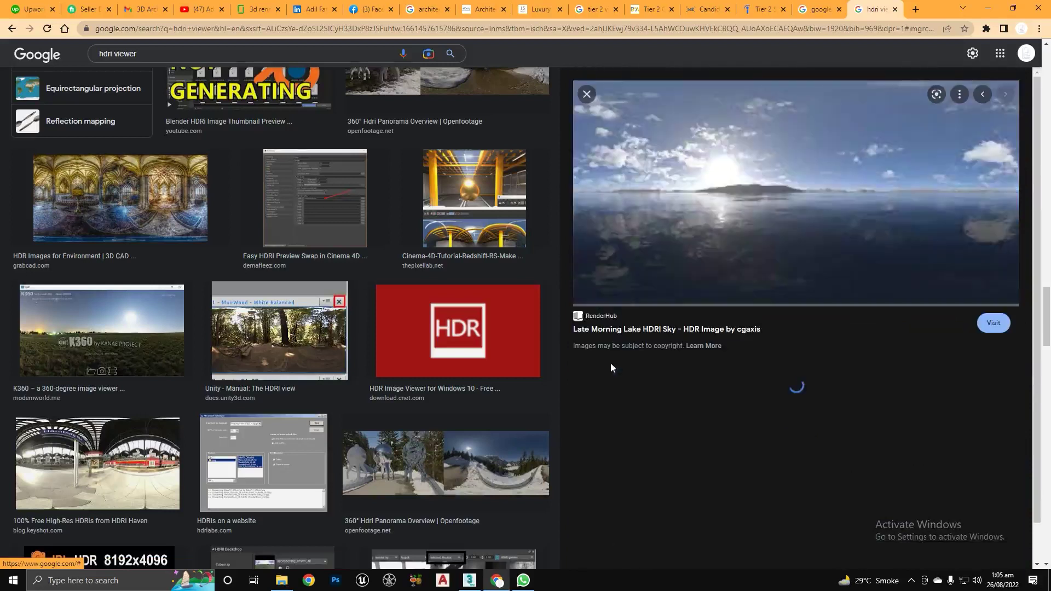
pyautogui.scroll(-4, 376, 364)
pyautogui.scroll(-3, 376, 361)
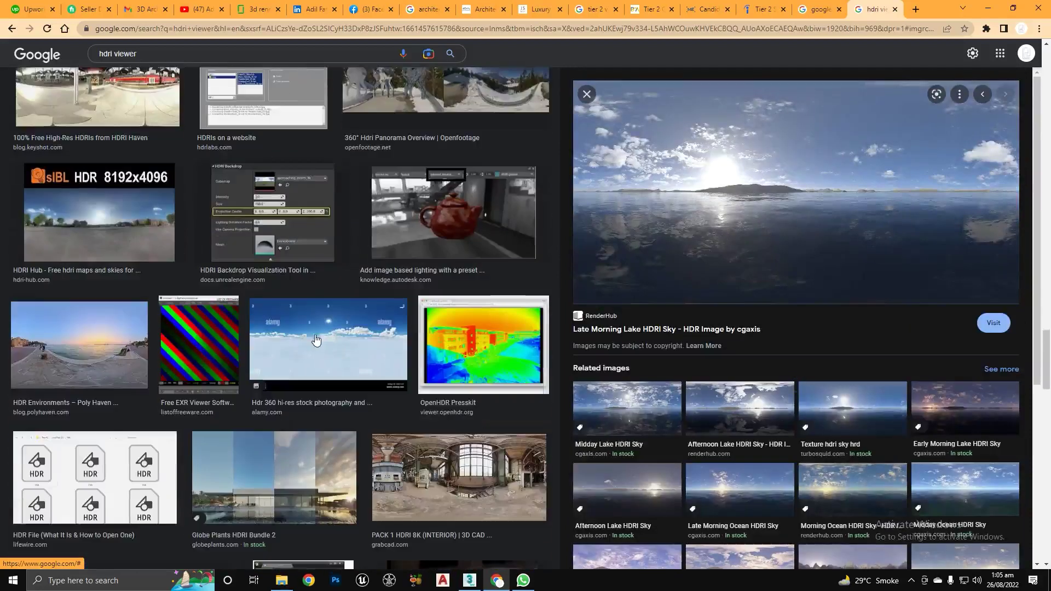
pyautogui.scroll(-6, 307, 355)
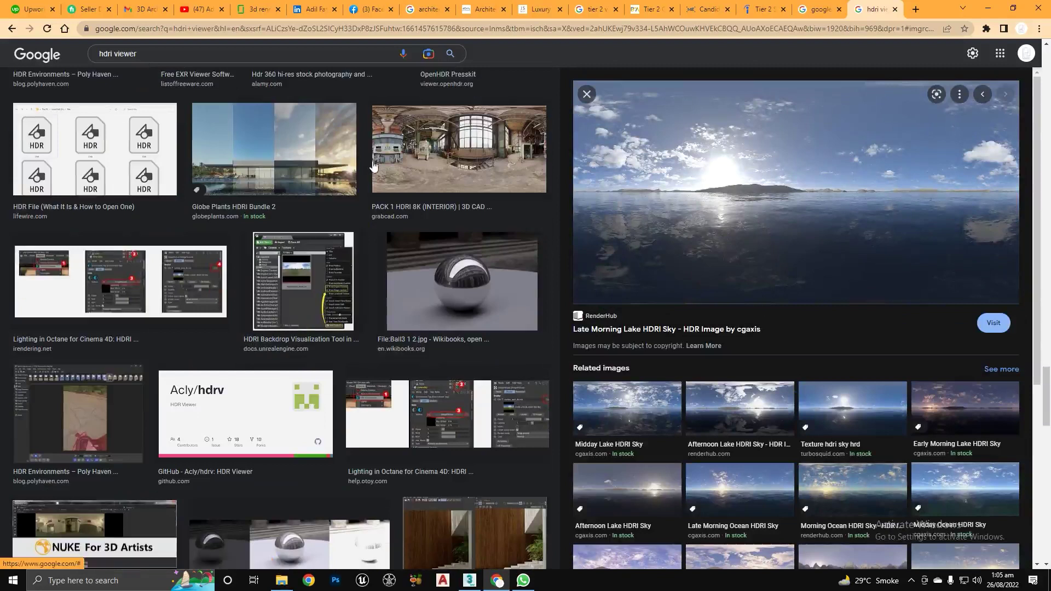
pyautogui.click(437, 157)
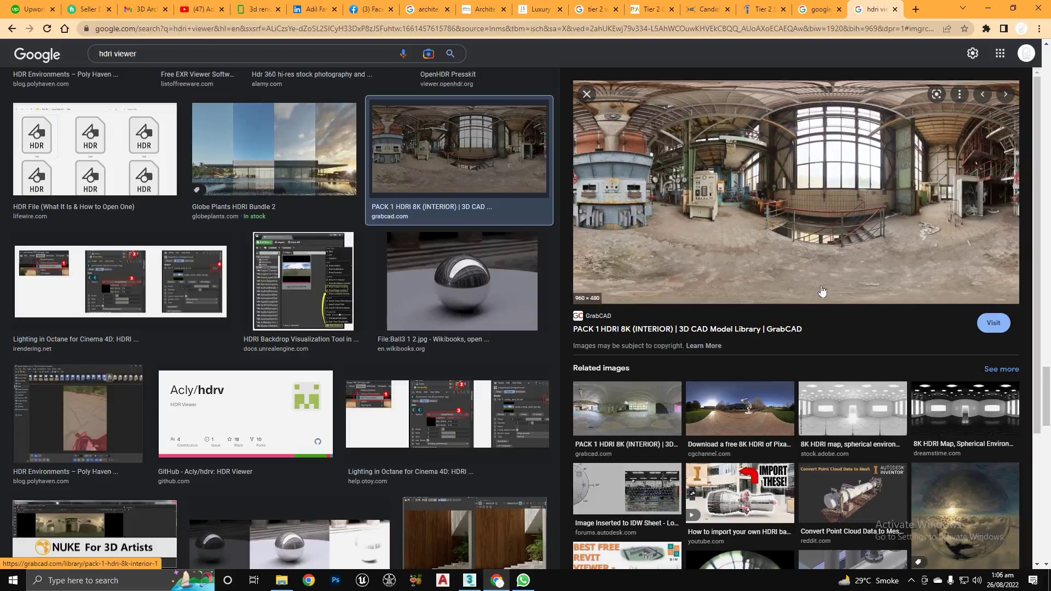
pyautogui.click(739, 408)
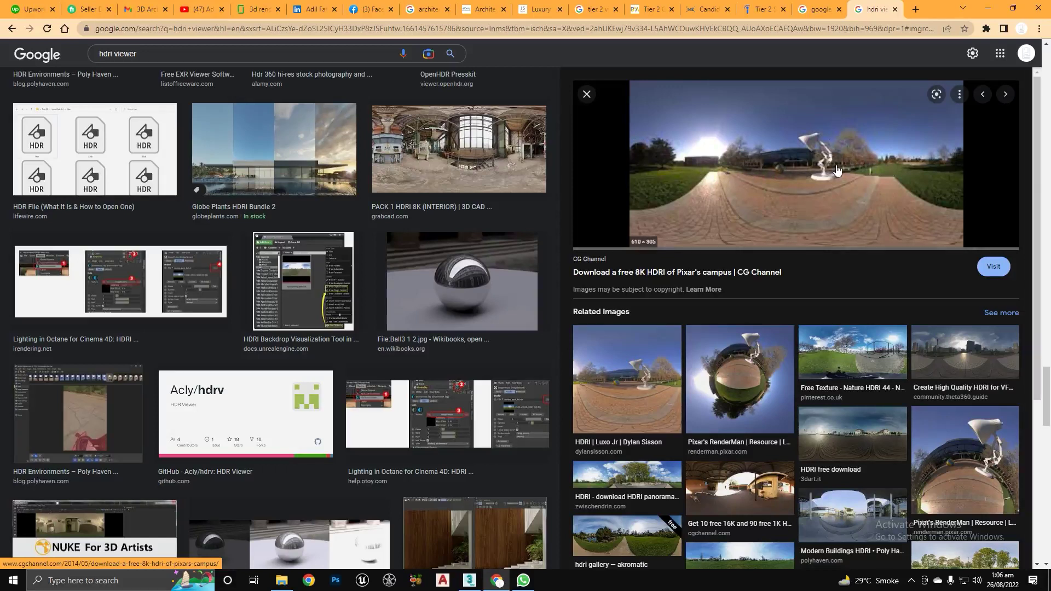
# Switch to File Explorer and open the folder D:\3D MODELS DOWNLONDS\HDRI\Viz People HDRI sky\Hdri
pyautogui.click(988, 8)
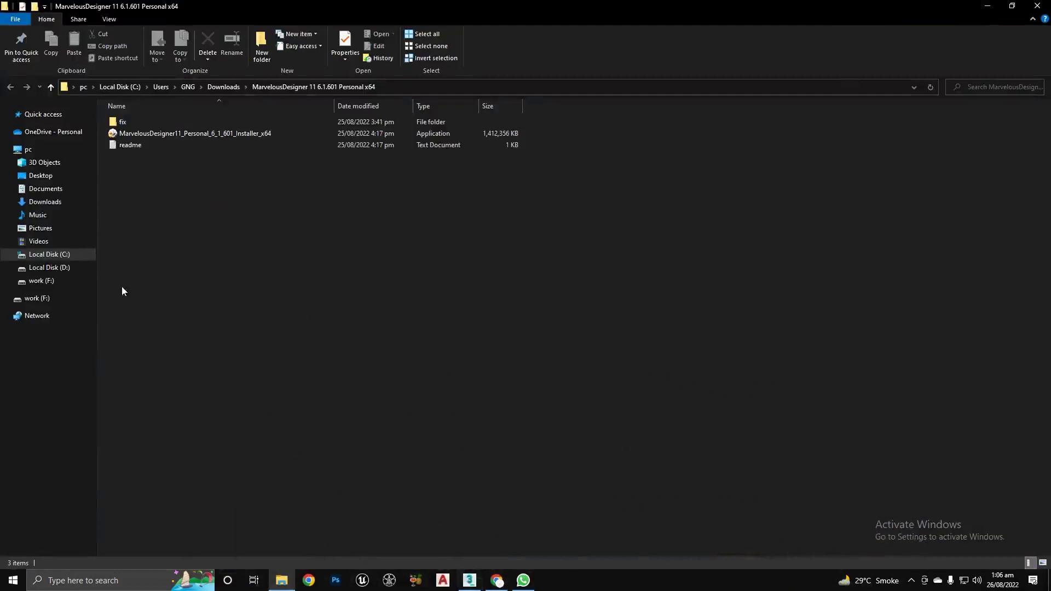
pyautogui.click(52, 280)
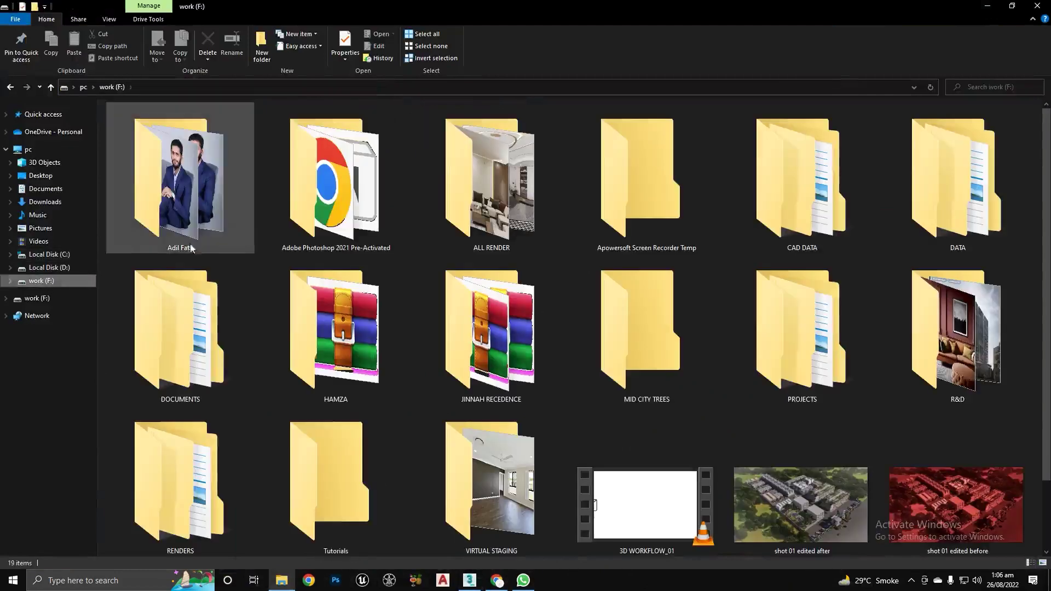
pyautogui.click(61, 267)
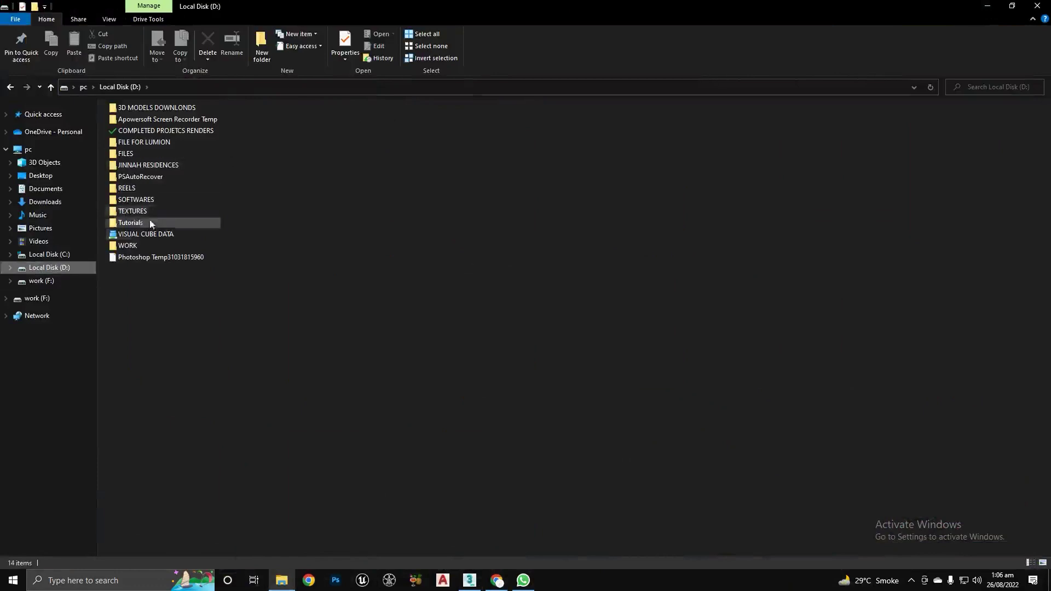
pyautogui.doubleClick(170, 108)
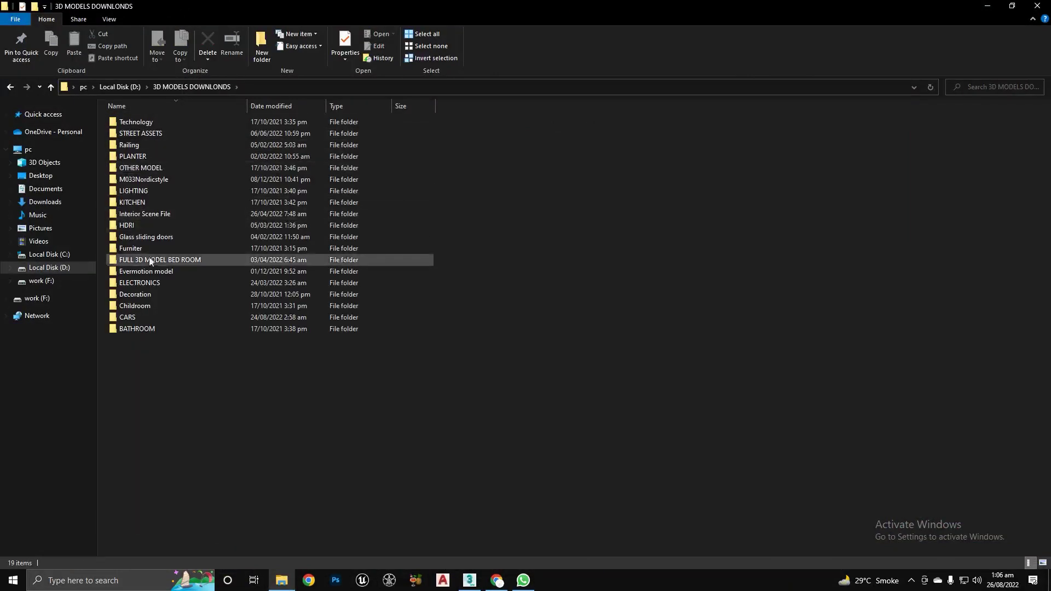
pyautogui.click(134, 227)
pyautogui.doubleClick(134, 228)
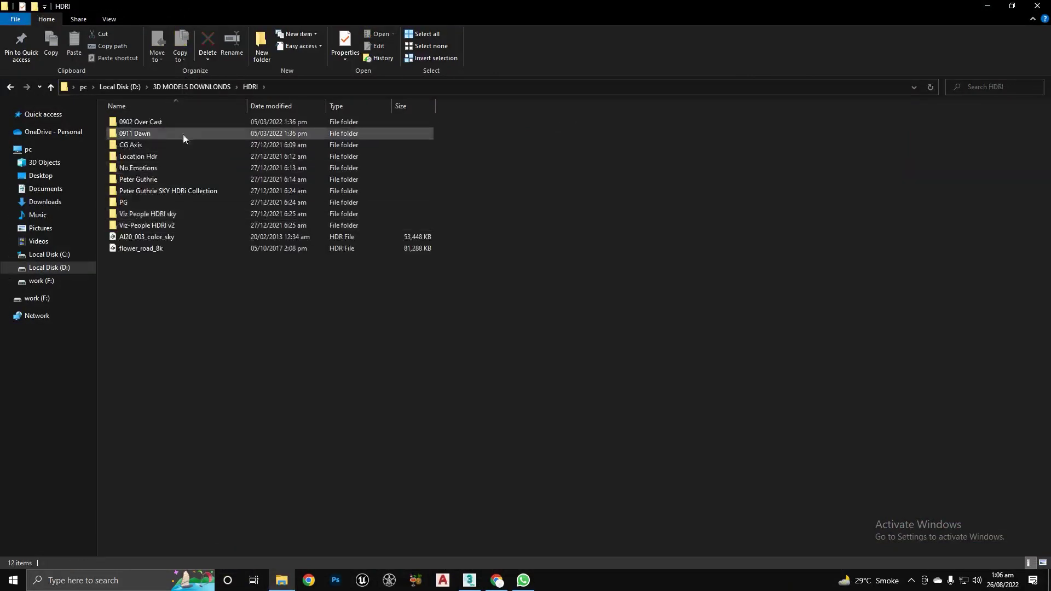
pyautogui.doubleClick(150, 215)
pyautogui.doubleClick(147, 124)
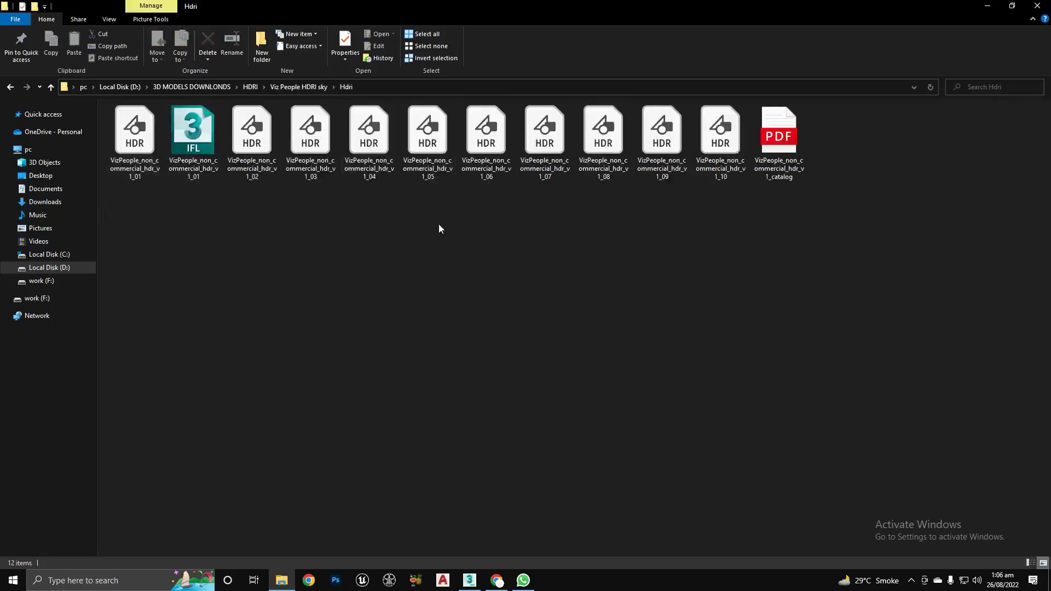
# Open the VizPeople_non_commercial_hdr_v1_catalog PDF in Edge and review its HDRI previews up to sky #05
pyautogui.click(755, 141)
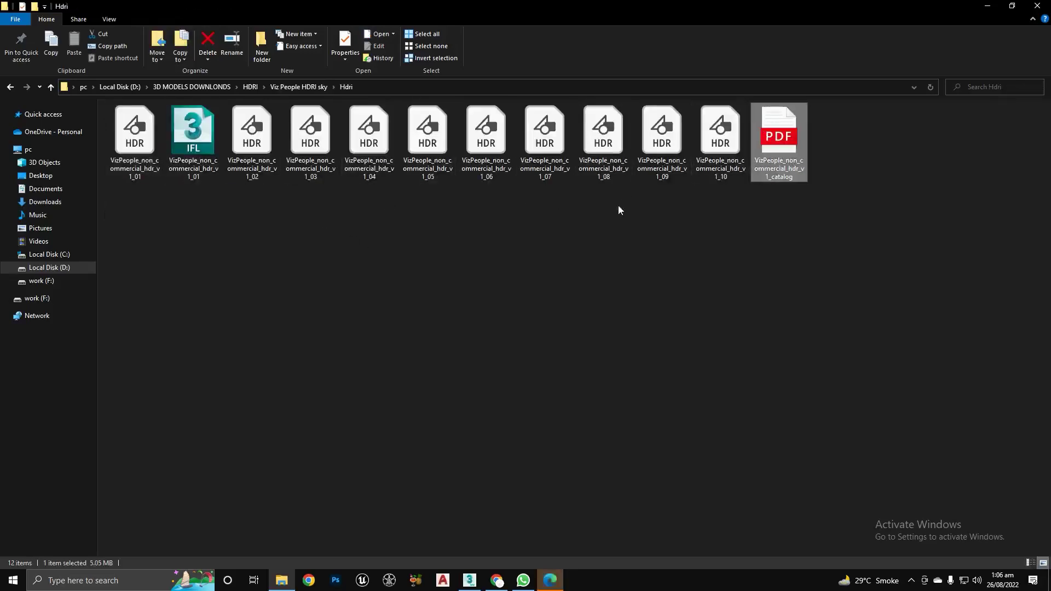
pyautogui.click(550, 579)
pyautogui.scroll(-10, 571, 341)
pyautogui.scroll(-20, 566, 351)
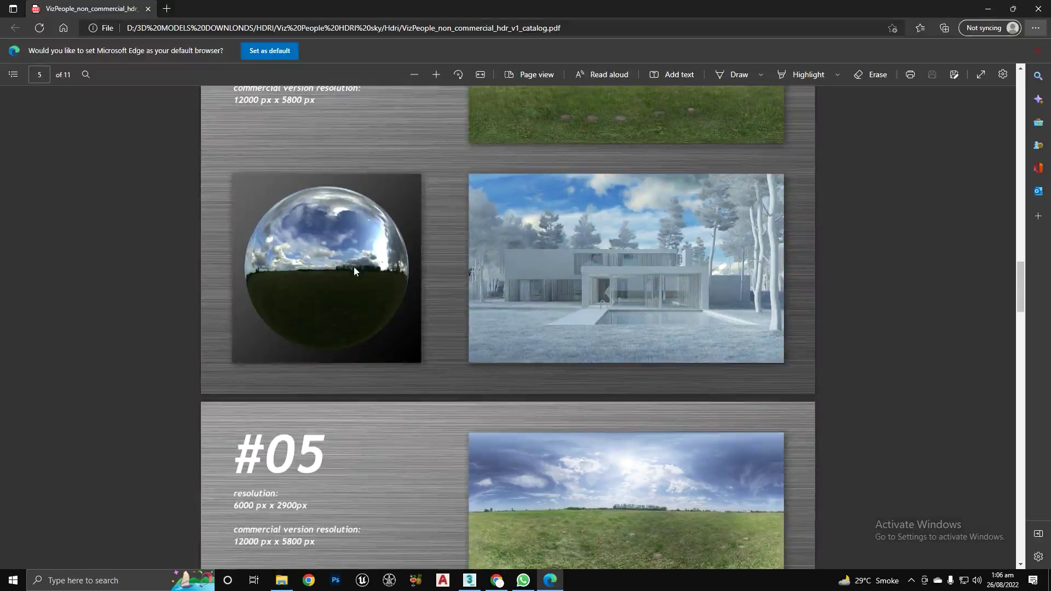
pyautogui.scroll(-4, 553, 307)
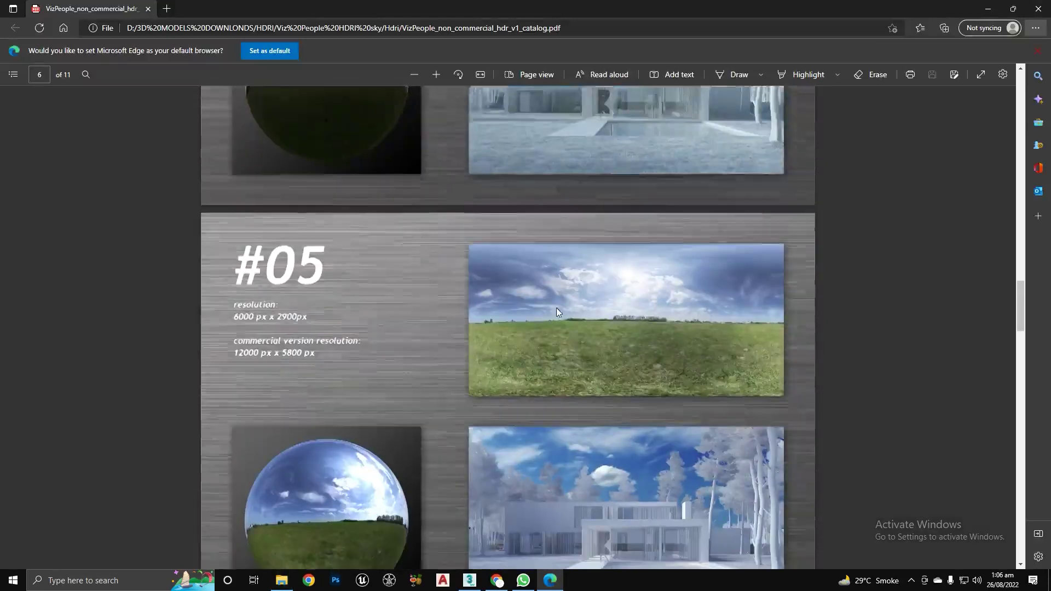
pyautogui.scroll(-8, 623, 282)
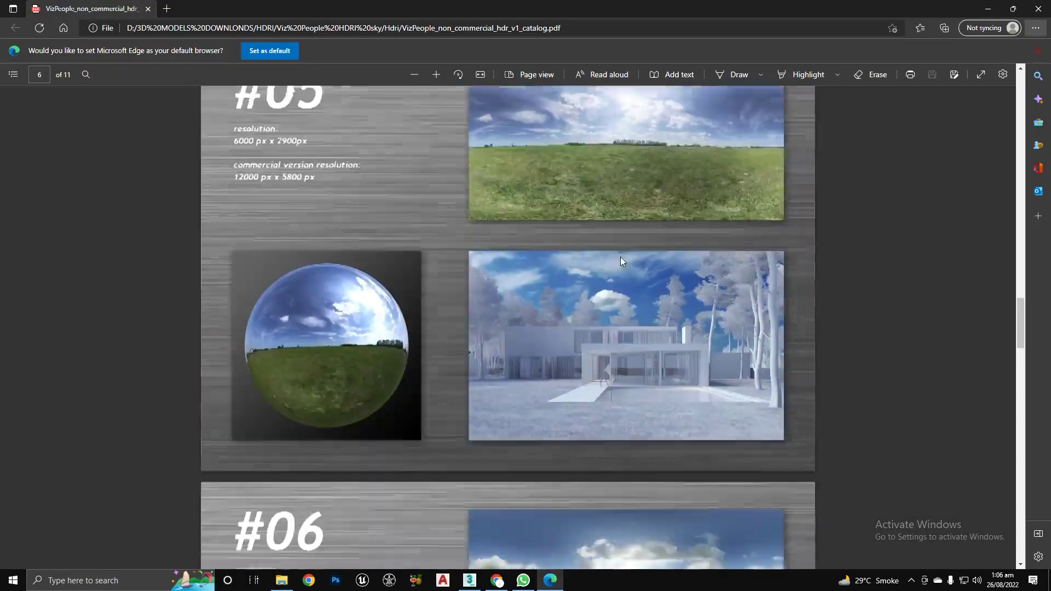
# Compare the catalog's panorama, sphere and house render previews for skies #06 and #07
pyautogui.scroll(-8, 587, 269)
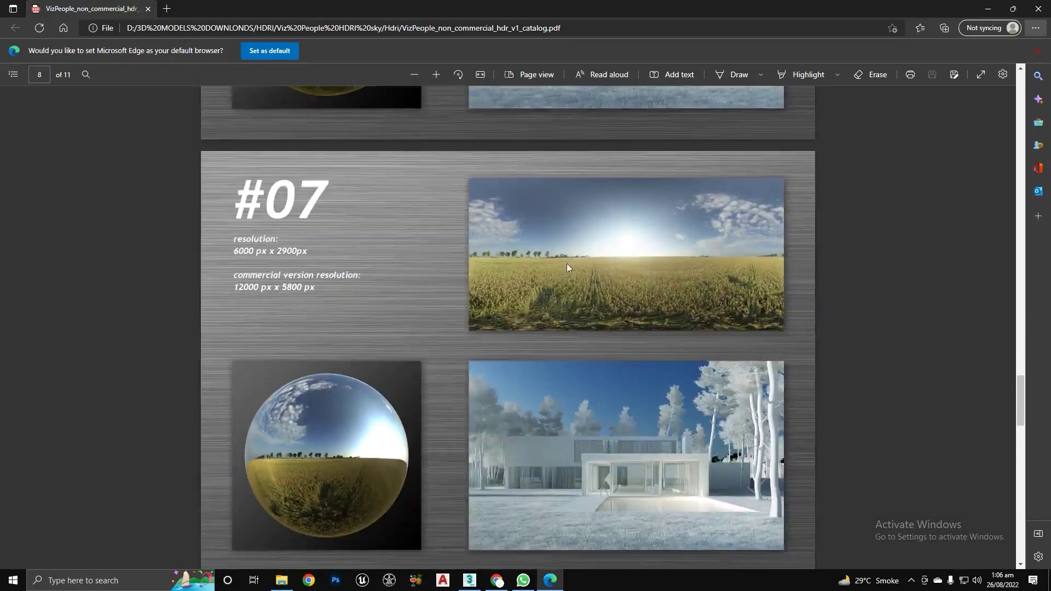
pyautogui.scroll(7, 576, 292)
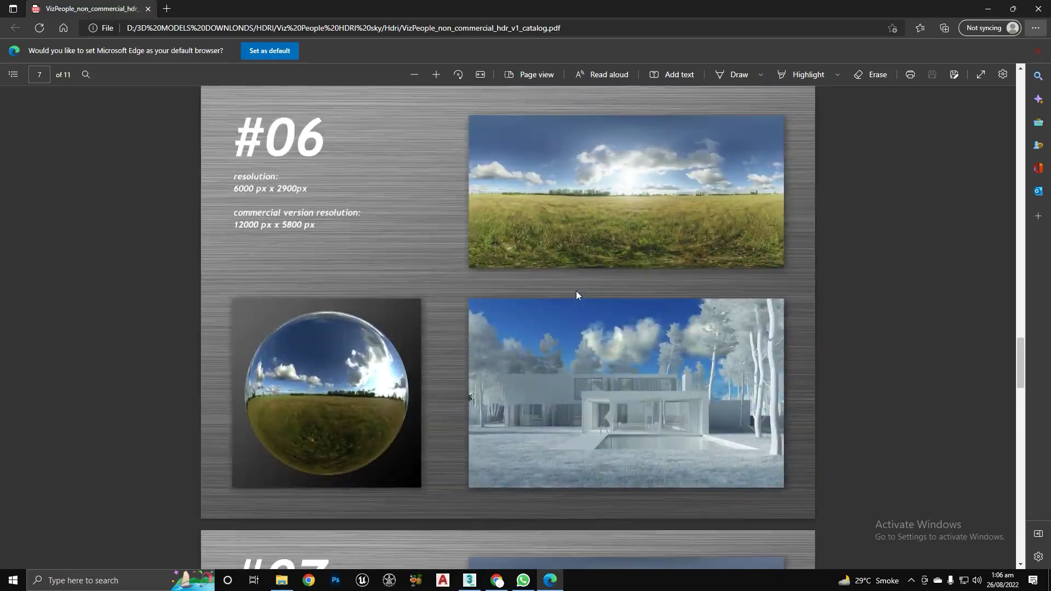
pyautogui.scroll(-7, 657, 202)
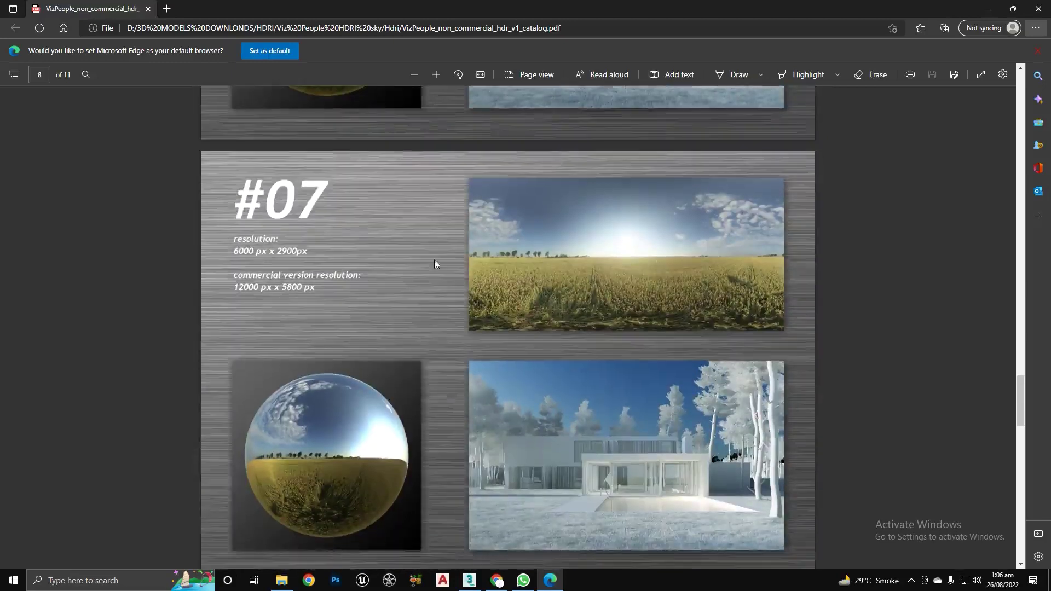
pyautogui.scroll(-4, 515, 270)
pyautogui.scroll(2, 516, 268)
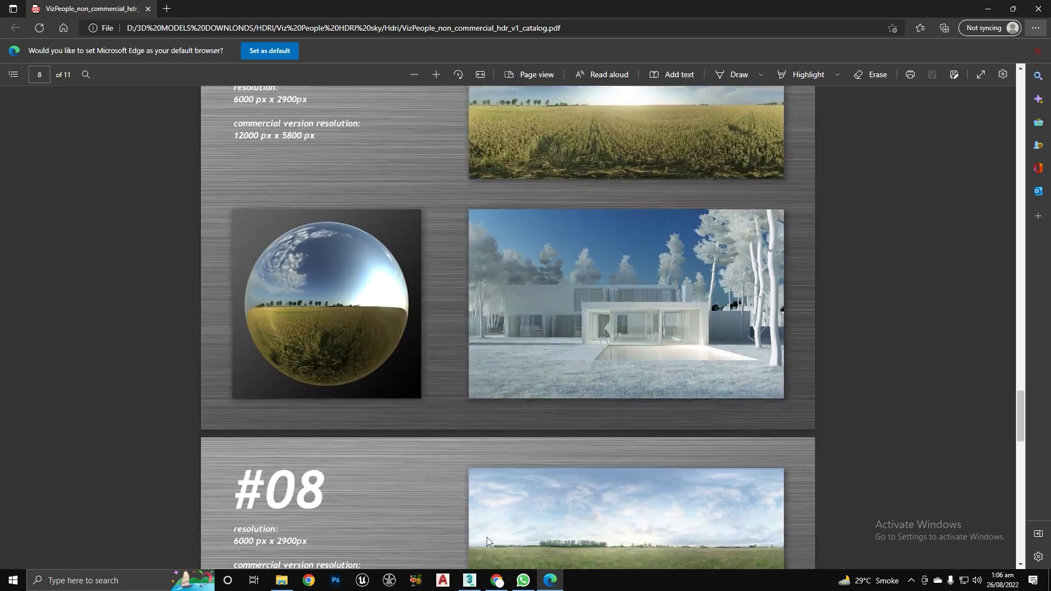
# Switch to 3ds Max, open the Material Editor and reset its sample slots to the default materials
pyautogui.click(470, 580)
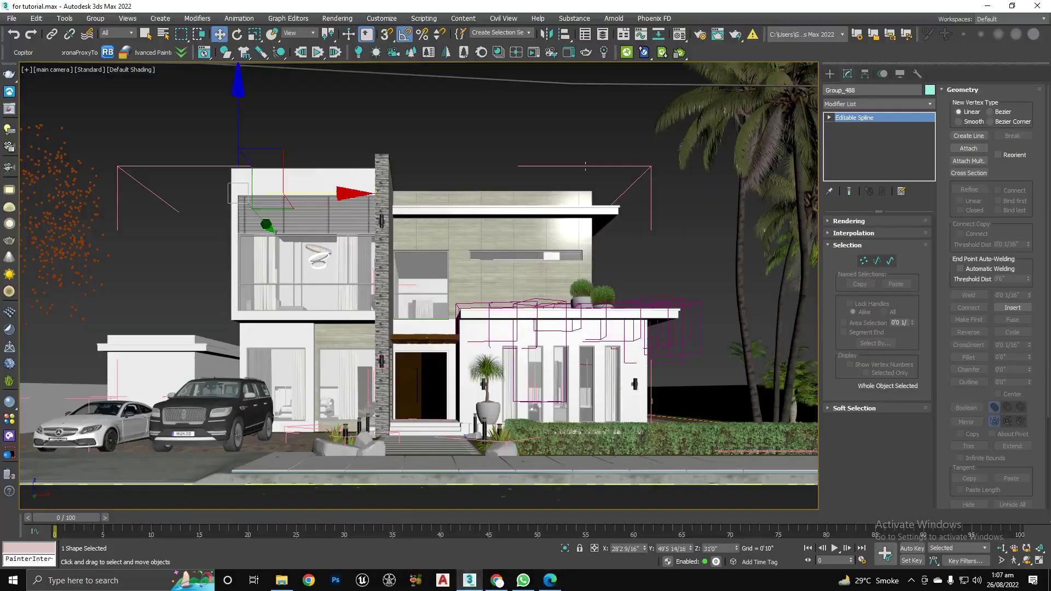
pyautogui.click(679, 37)
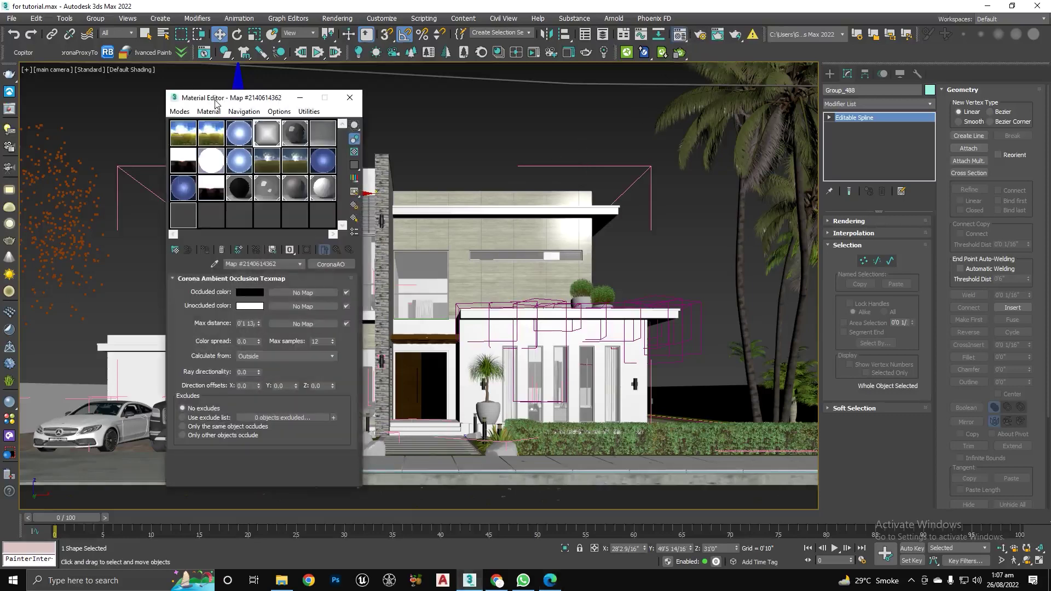
pyautogui.moveTo(290, 99); pyautogui.dragTo(570, 114)
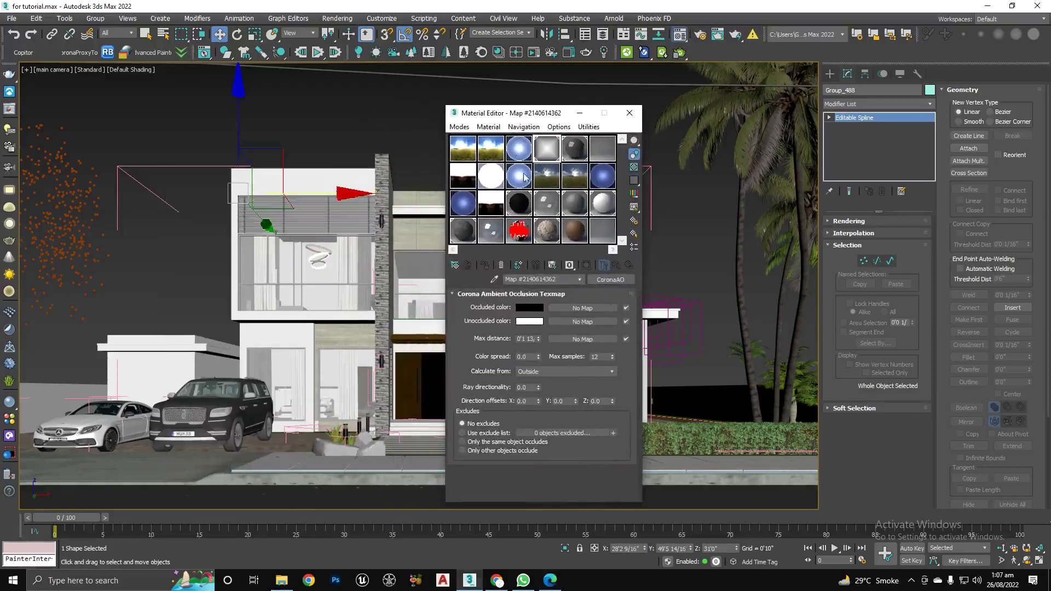
pyautogui.click(585, 130)
pyautogui.click(624, 192)
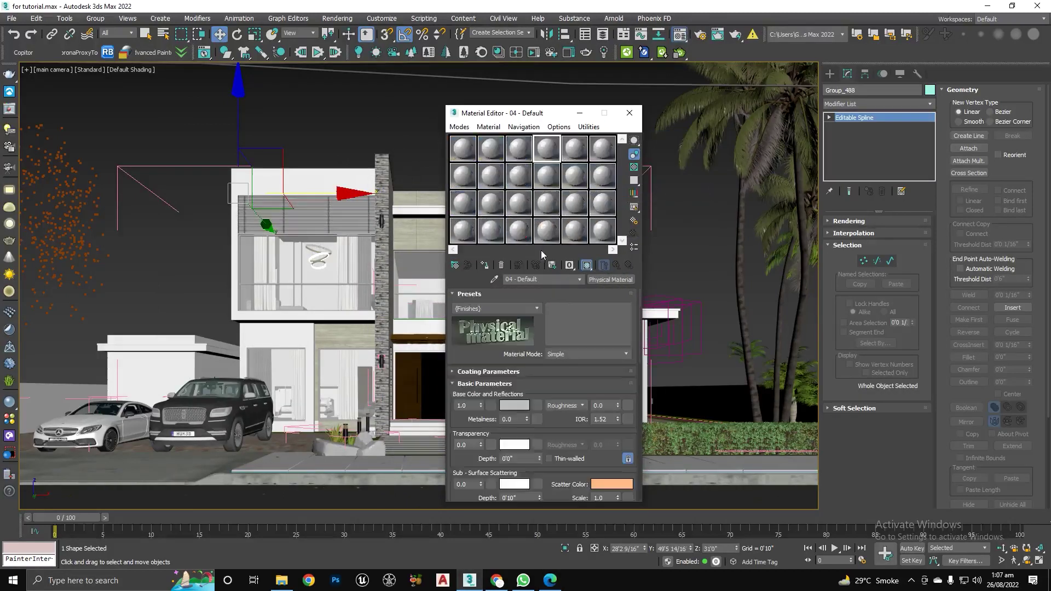
pyautogui.moveTo(622, 116); pyautogui.dragTo(690, 130)
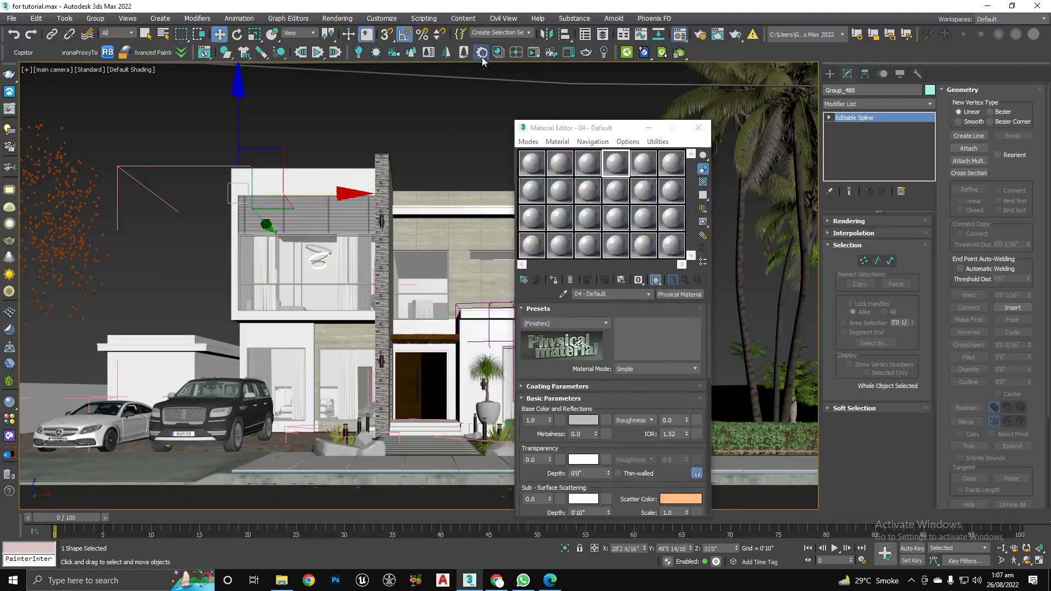
# Reset the Material Editor slots to CoronaMtl with the Corona Converter, select slot 19 and close the converter
pyautogui.click(432, 210)
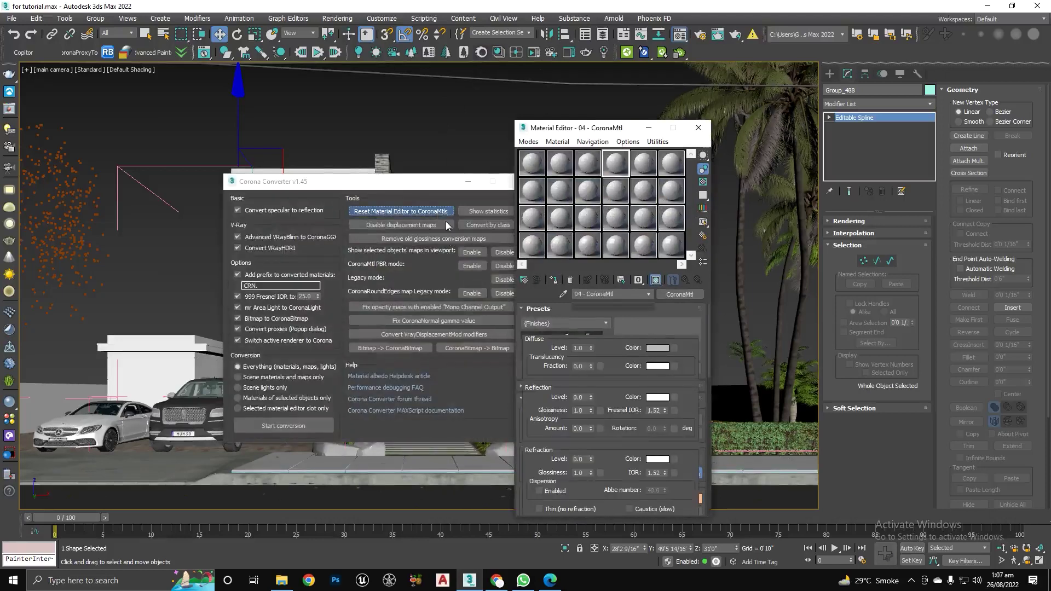
pyautogui.click(534, 245)
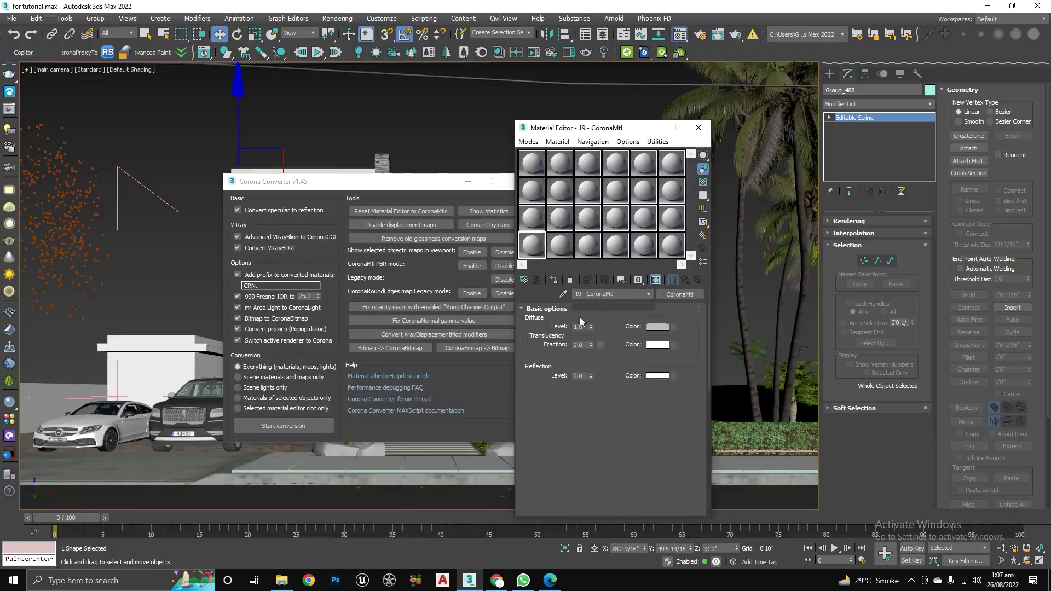
pyautogui.moveTo(434, 183); pyautogui.dragTo(384, 181)
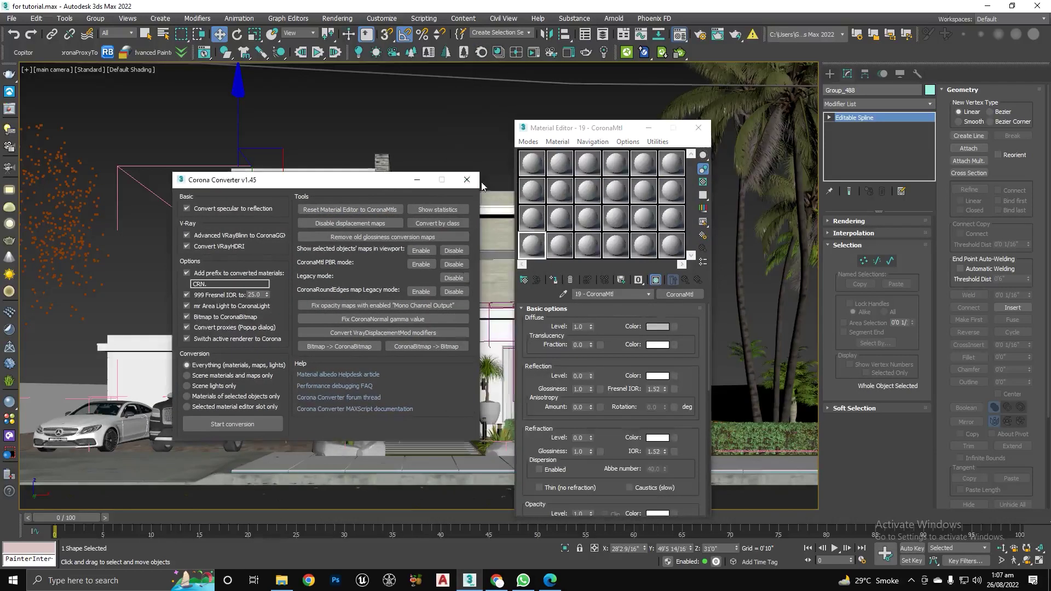
pyautogui.click(469, 180)
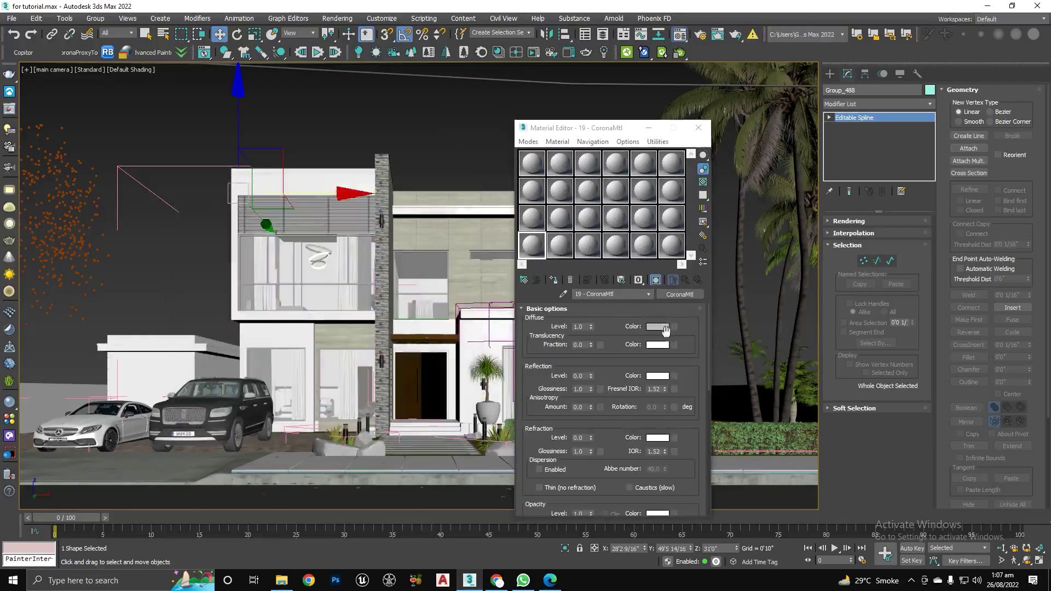
# Add a standard Bitmap map to the diffuse colour of the CoronaMtl in slot 19
pyautogui.click(674, 327)
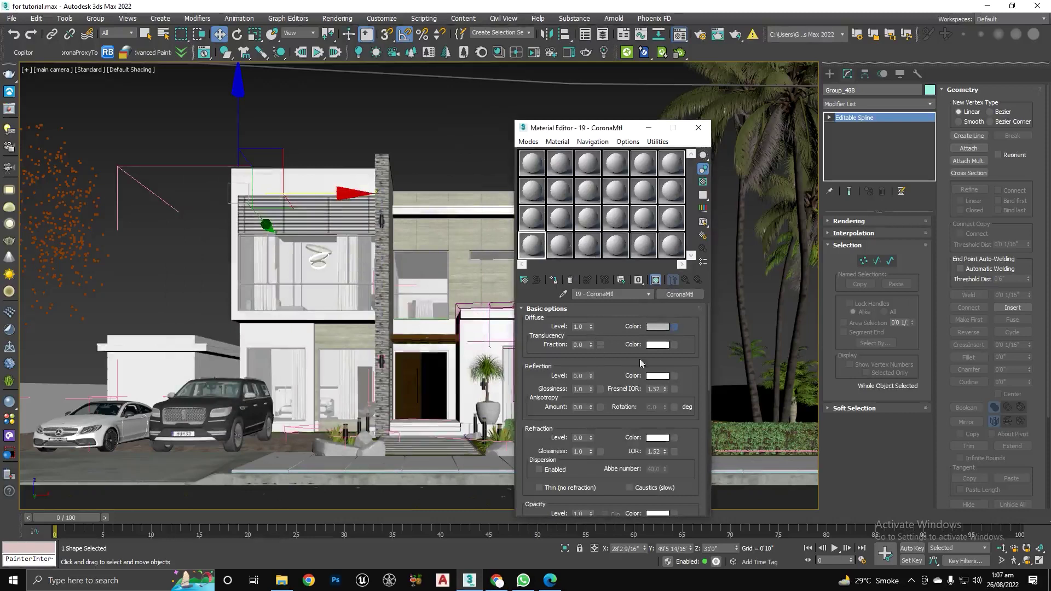
pyautogui.click(674, 327)
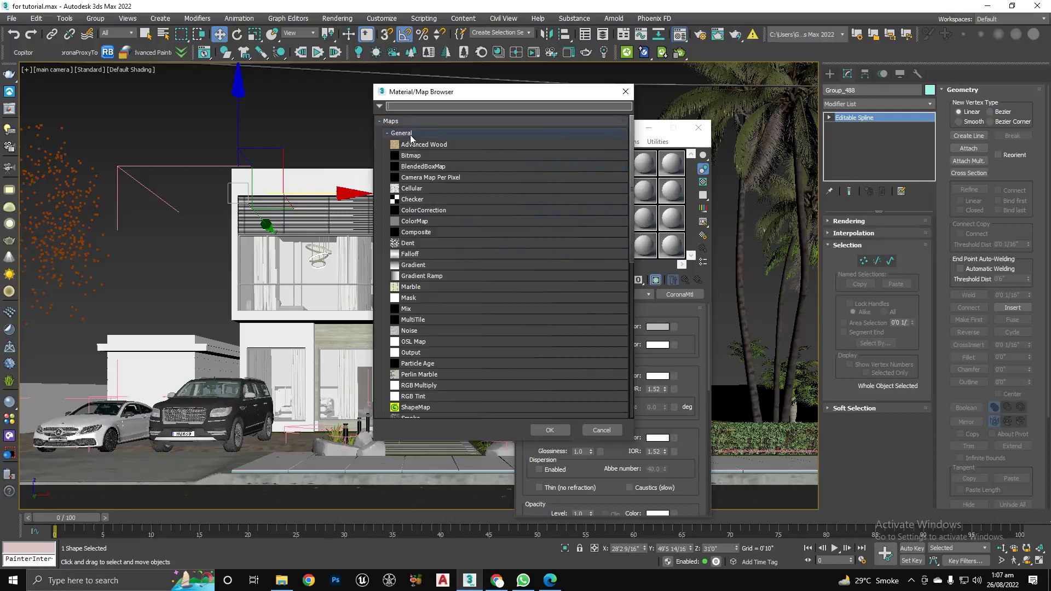
pyautogui.doubleClick(413, 156)
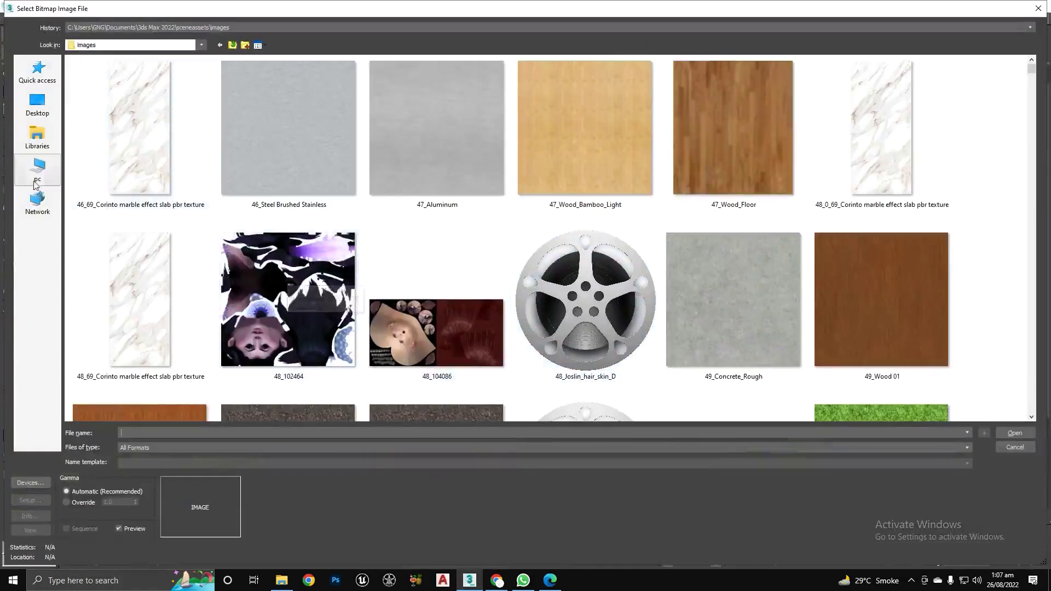
# Load VizPeople_non_commercial_hdr_v1_07 from D:\3D MODELS DOWNLONDS\HDRI\Viz People HDRI sky\Hdri as the bitmap, accepting the default HDRI load settings
pyautogui.click(34, 182)
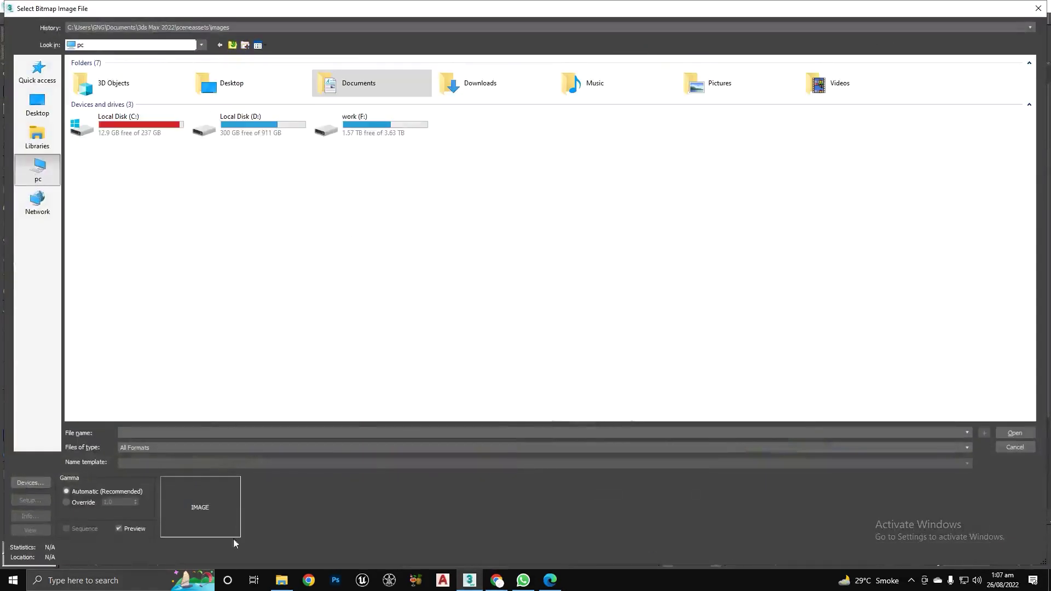
pyautogui.click(281, 581)
pyautogui.click(505, 85)
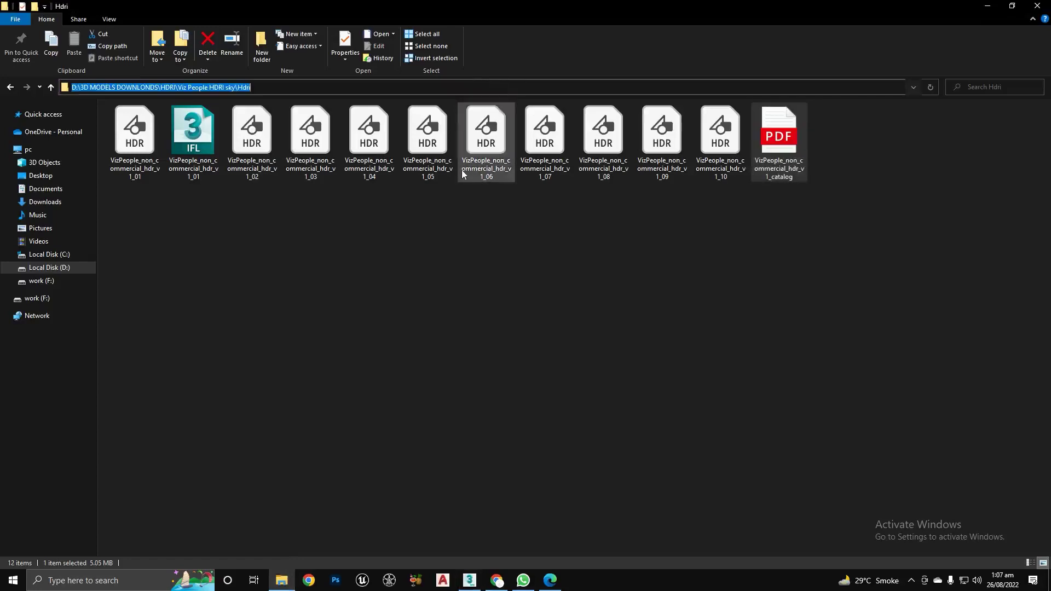
pyautogui.hotkey('ctrl', 'v')
pyautogui.press('Return')
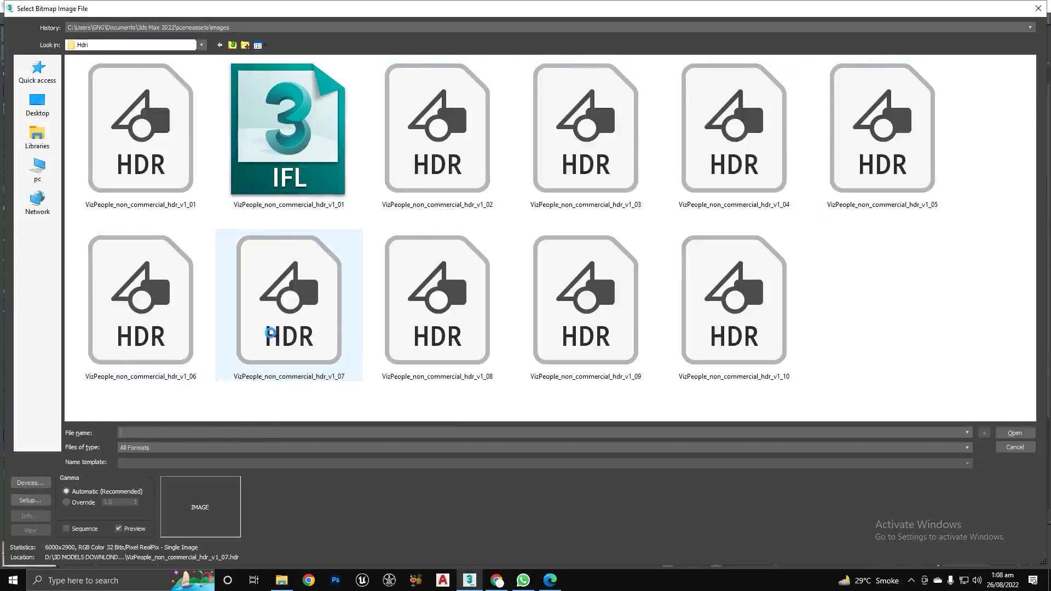
pyautogui.doubleClick(298, 280)
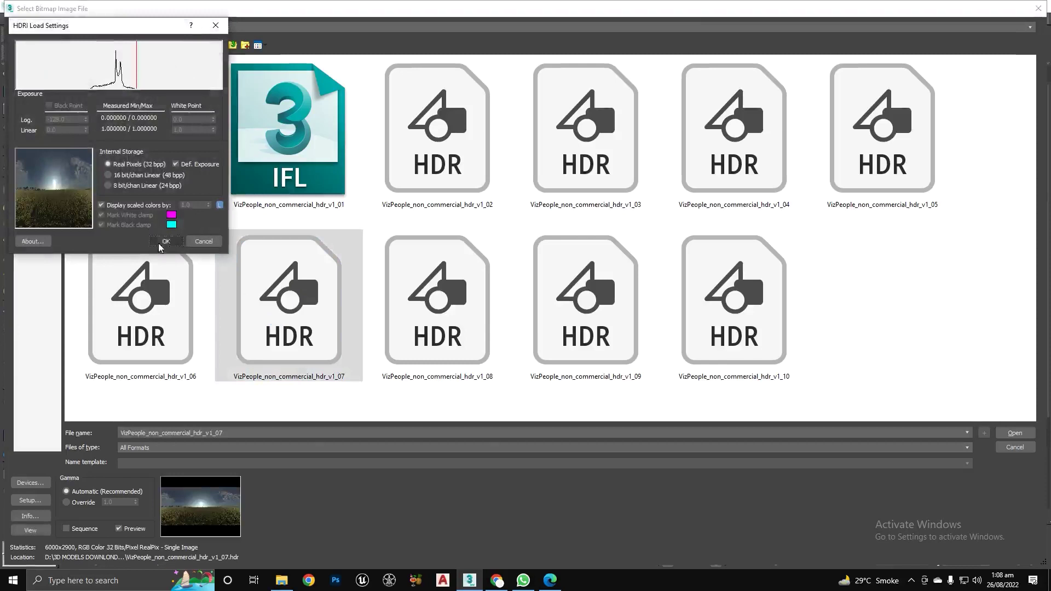
pyautogui.click(164, 242)
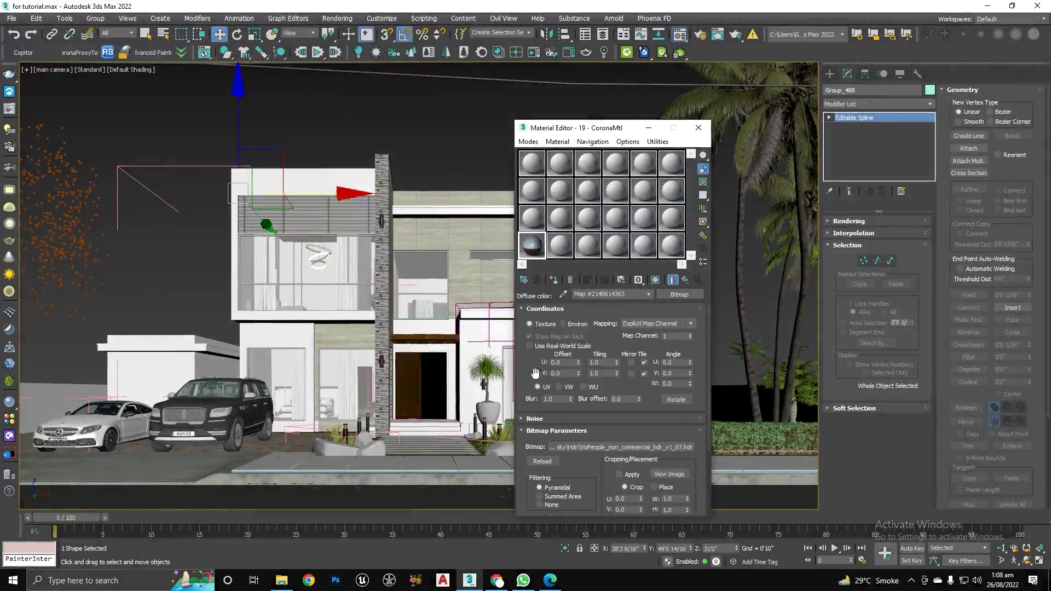
# Add a CoronaBitmap map to the diffuse colour of the slot 20 CoronaMtl, loading VizPeople_non_commercial_hdr_v1_07 with default HDRI settings
pyautogui.click(560, 246)
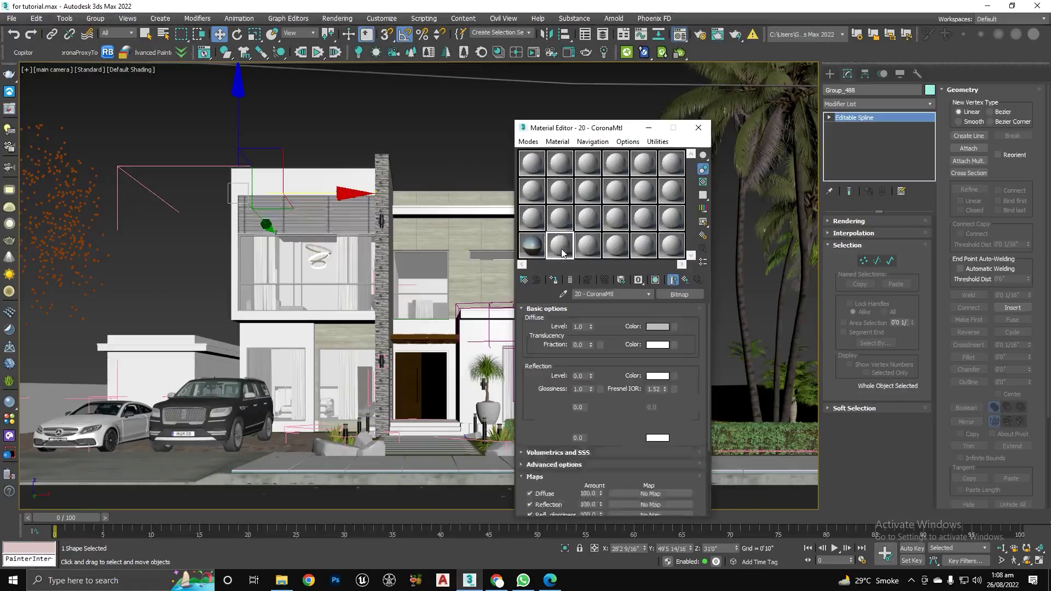
pyautogui.click(674, 327)
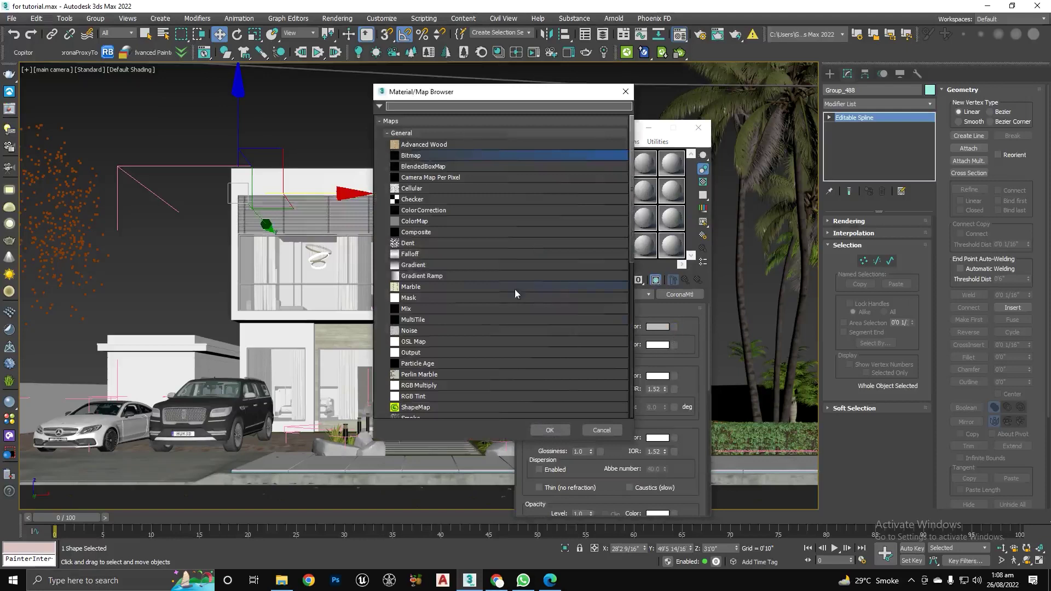
pyautogui.click(411, 133)
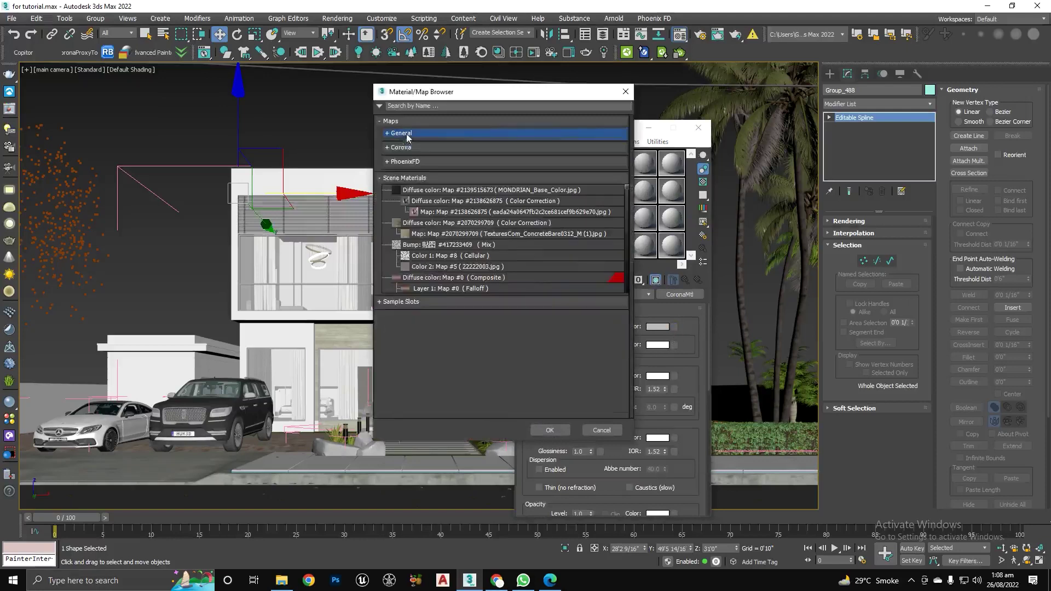
pyautogui.click(405, 147)
pyautogui.doubleClick(434, 170)
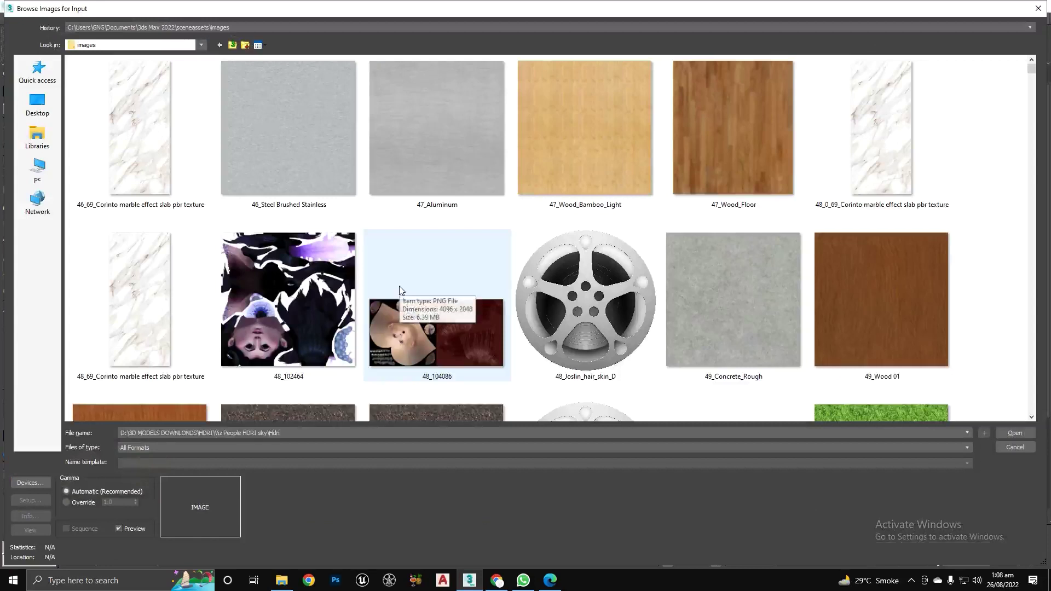
pyautogui.doubleClick(402, 290)
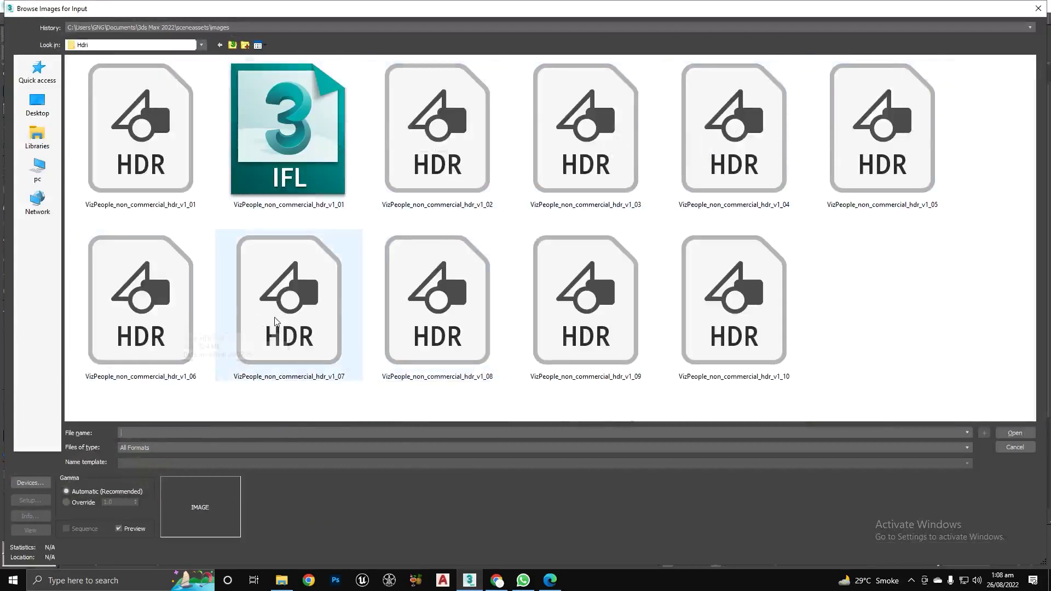
pyautogui.doubleClick(257, 316)
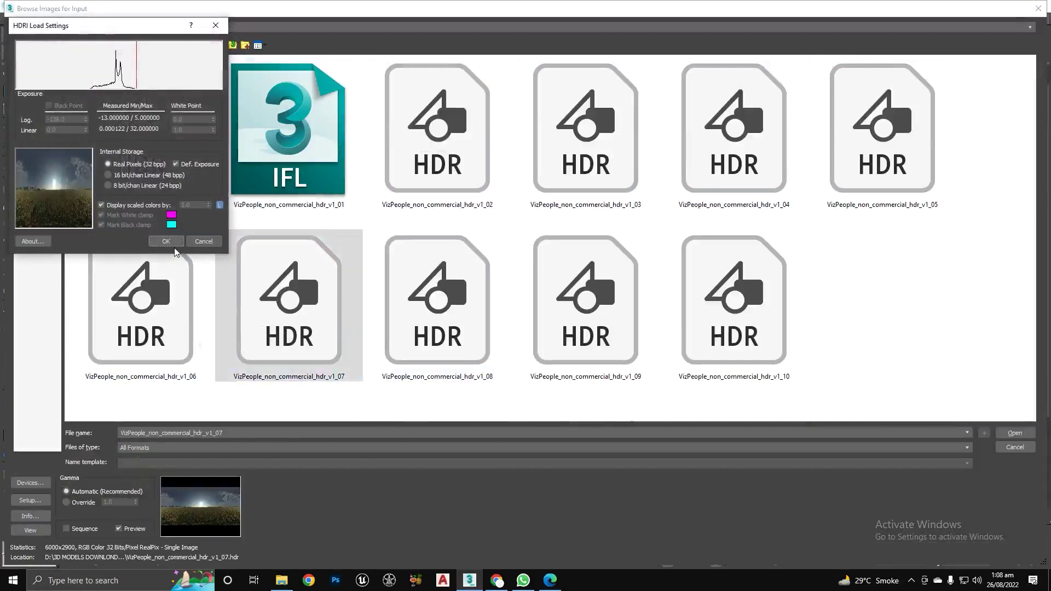
pyautogui.click(173, 245)
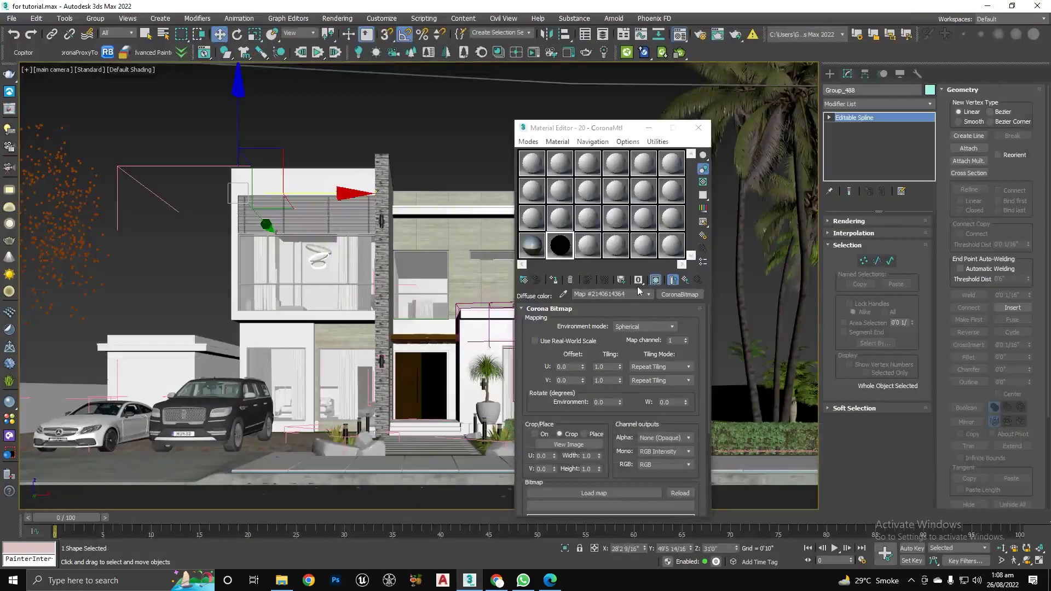
# Open enlarged previews of slots 19 and 20 and arrange them on either side of the Material Editor for comparison
pyautogui.doubleClick(539, 249)
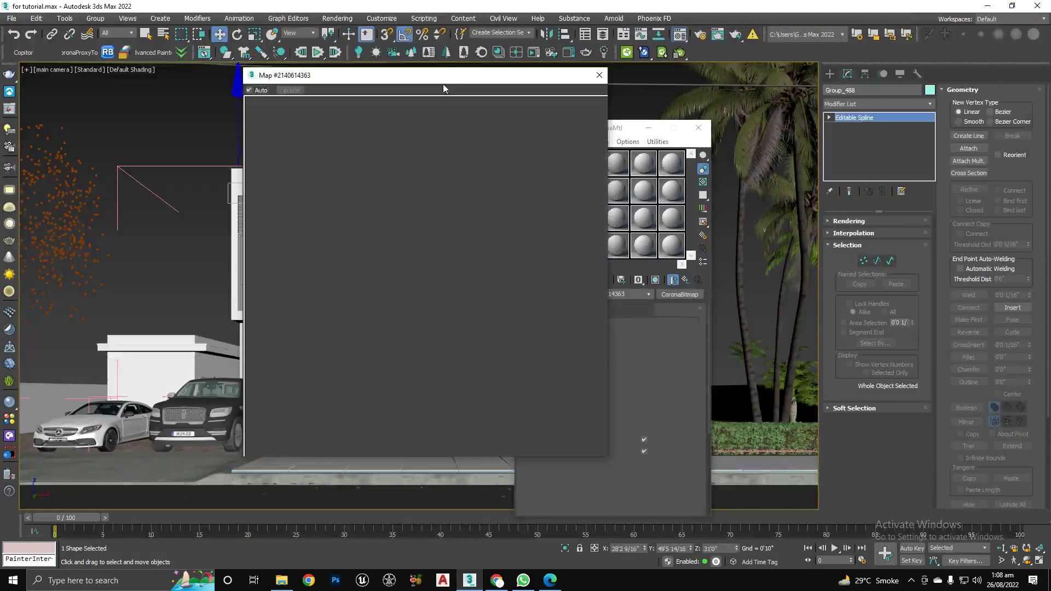
pyautogui.moveTo(444, 80); pyautogui.dragTo(212, 76)
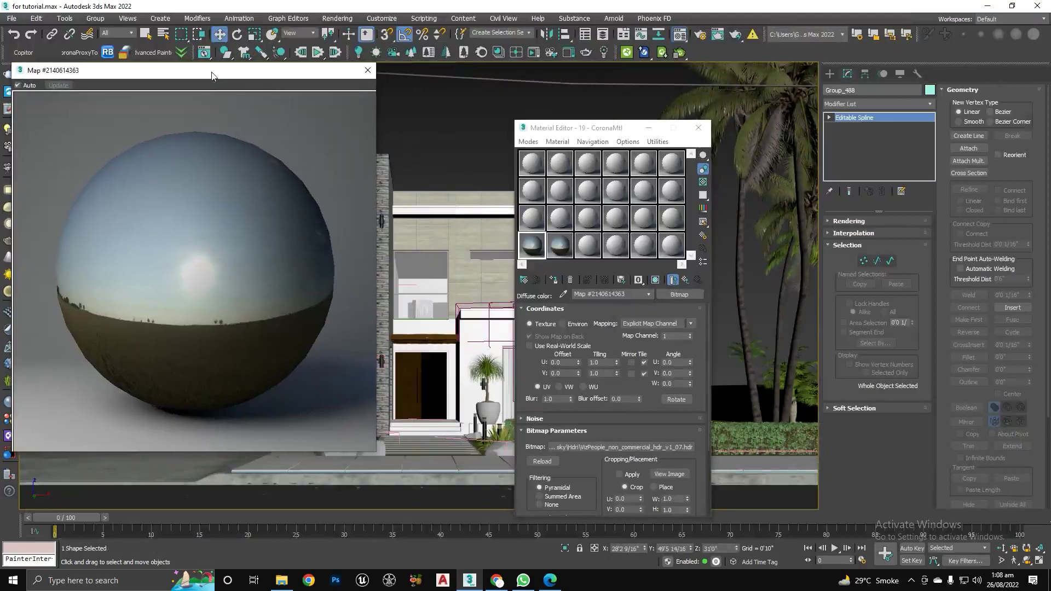
pyautogui.doubleClick(563, 253)
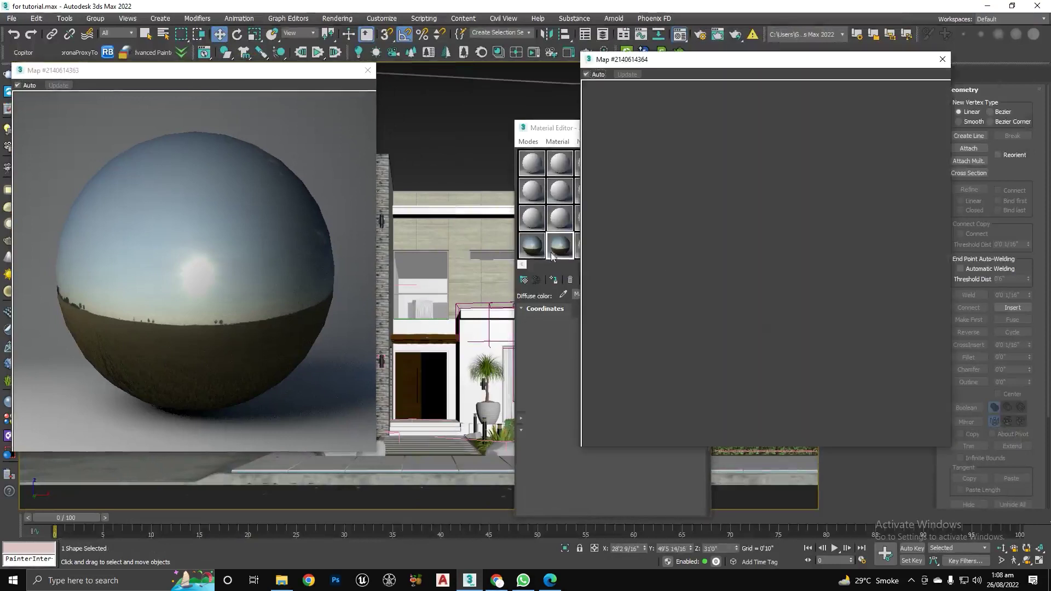
pyautogui.moveTo(737, 66); pyautogui.dragTo(848, 97)
pyautogui.moveTo(608, 129); pyautogui.dragTo(534, 121)
pyautogui.click(554, 134)
pyautogui.click(501, 124)
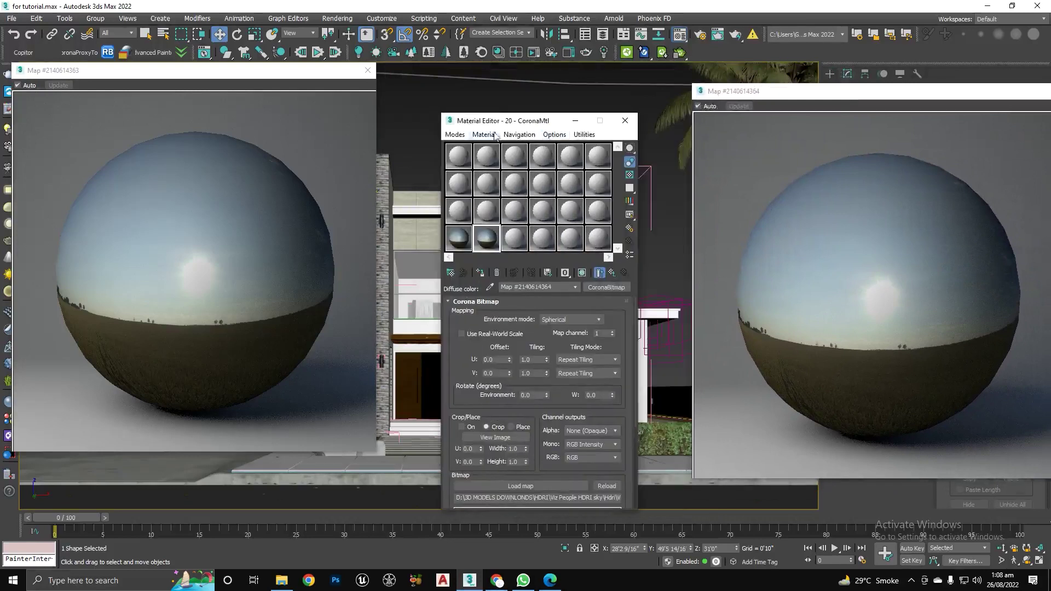
# Try shifting the U offset of the standard Bitmap in slot 19, and reset it to 0.0
pyautogui.click(461, 239)
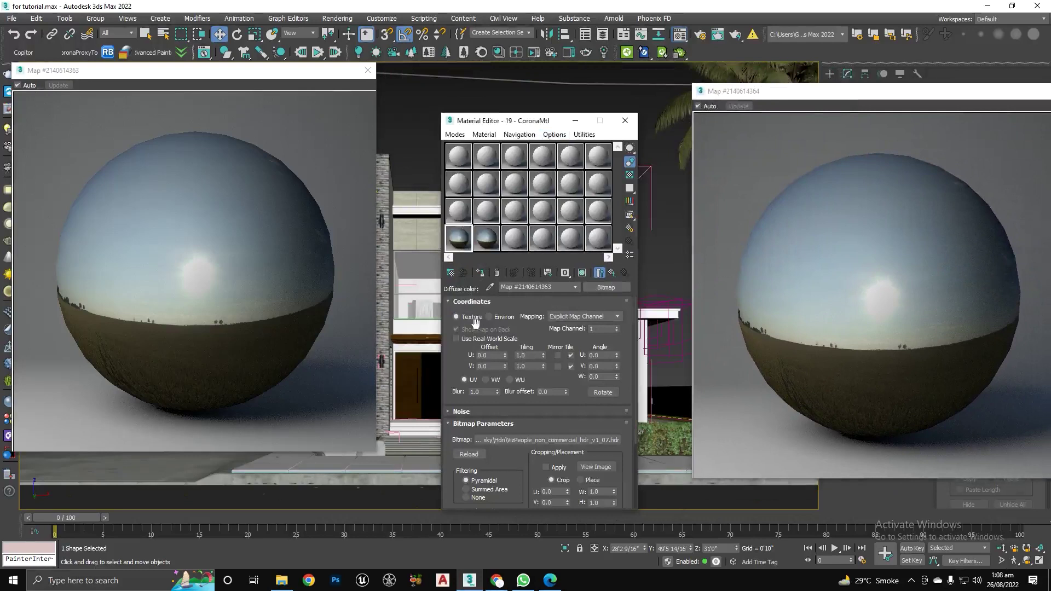
pyautogui.click(491, 366)
pyautogui.click(489, 355)
pyautogui.moveTo(505, 356); pyautogui.dragTo(505, 347)
pyautogui.rightClick(505, 356)
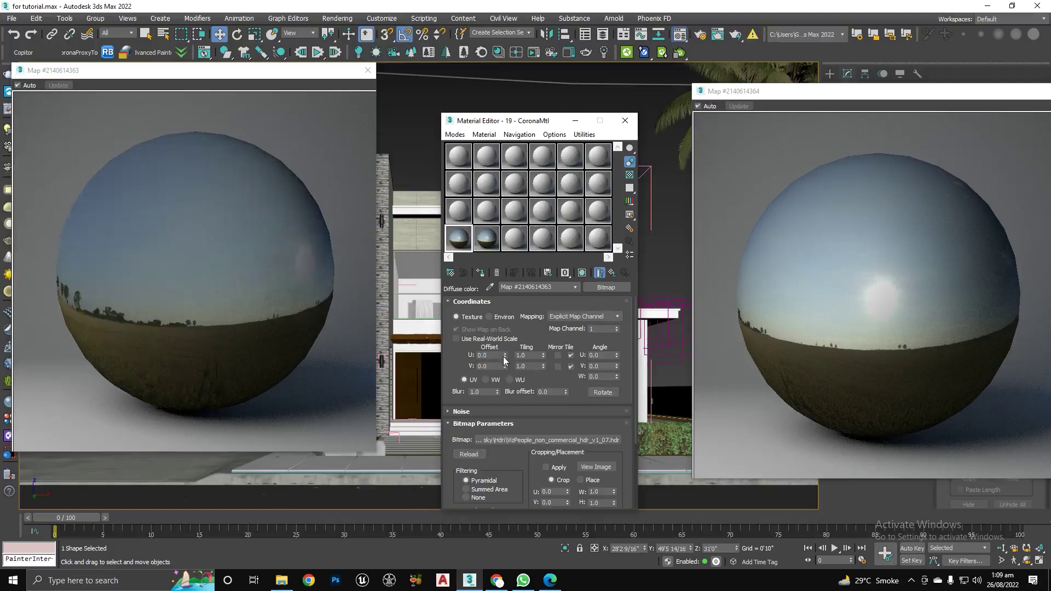
# Try environment rotations of 60 and 90 degrees on the CoronaBitmap in slot 20, and reset the rotation to 0.0
pyautogui.click(489, 245)
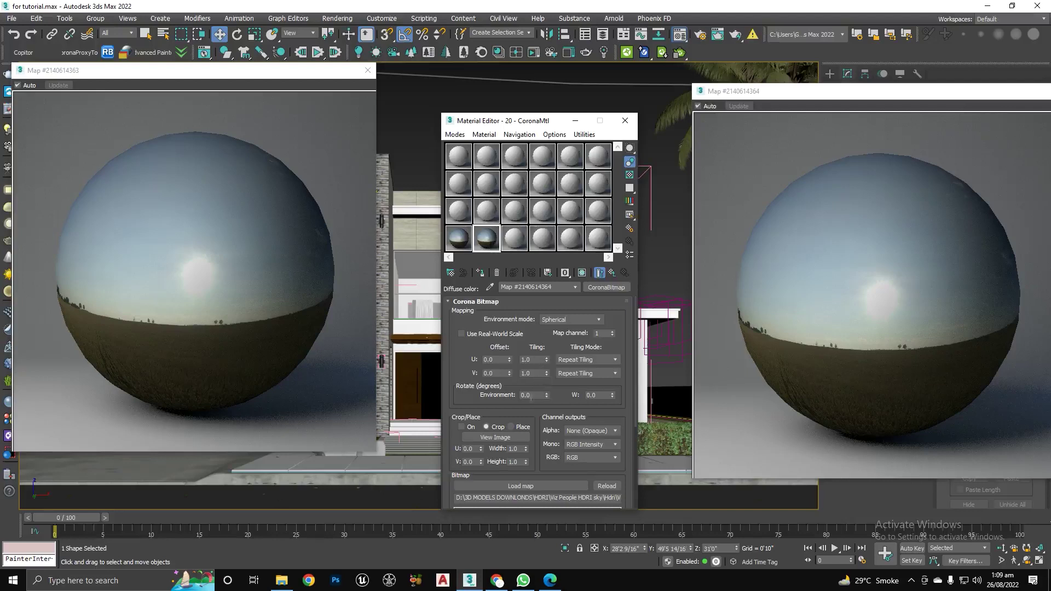
pyautogui.doubleClick(530, 395)
pyautogui.press('Return')
pyautogui.write('60')
pyautogui.press('Return')
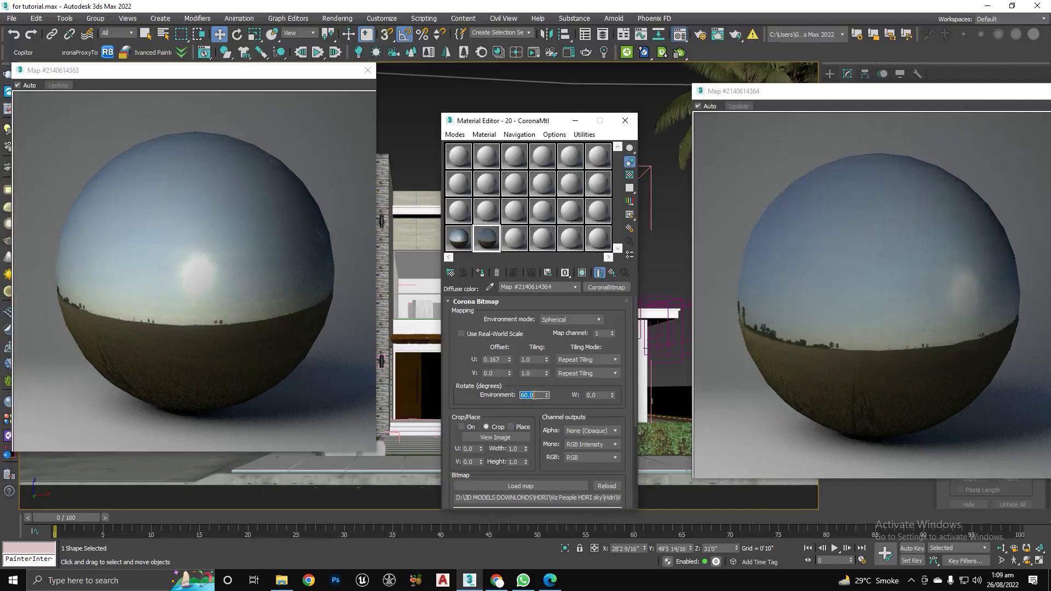
pyautogui.write('90')
pyautogui.press('Return')
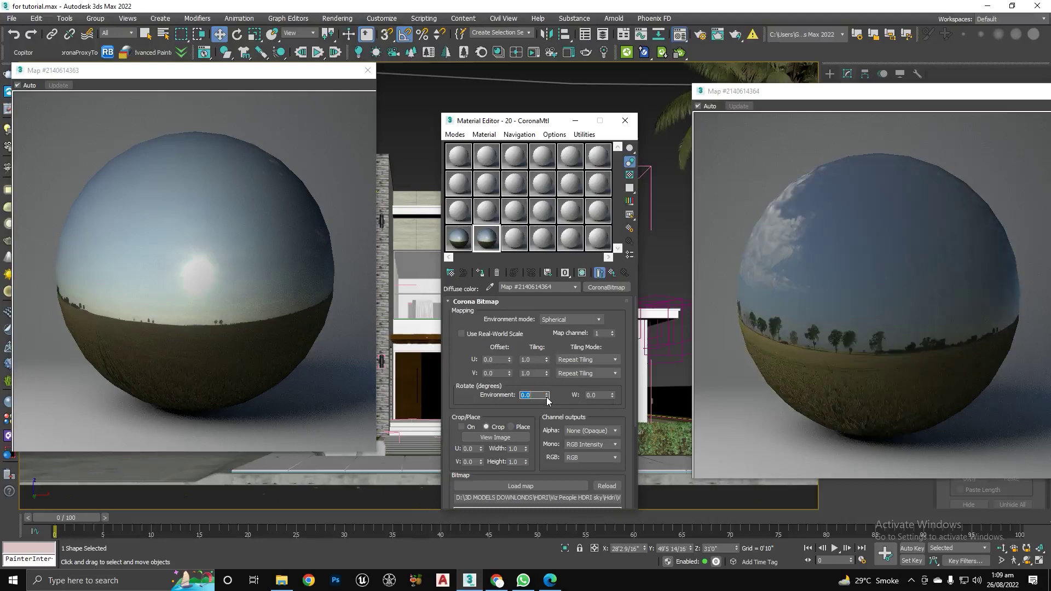
# Close the enlarged preview of the slot 20 CoronaBitmap and open its environment rotation value for editing
pyautogui.moveTo(986, 97); pyautogui.dragTo(843, 88)
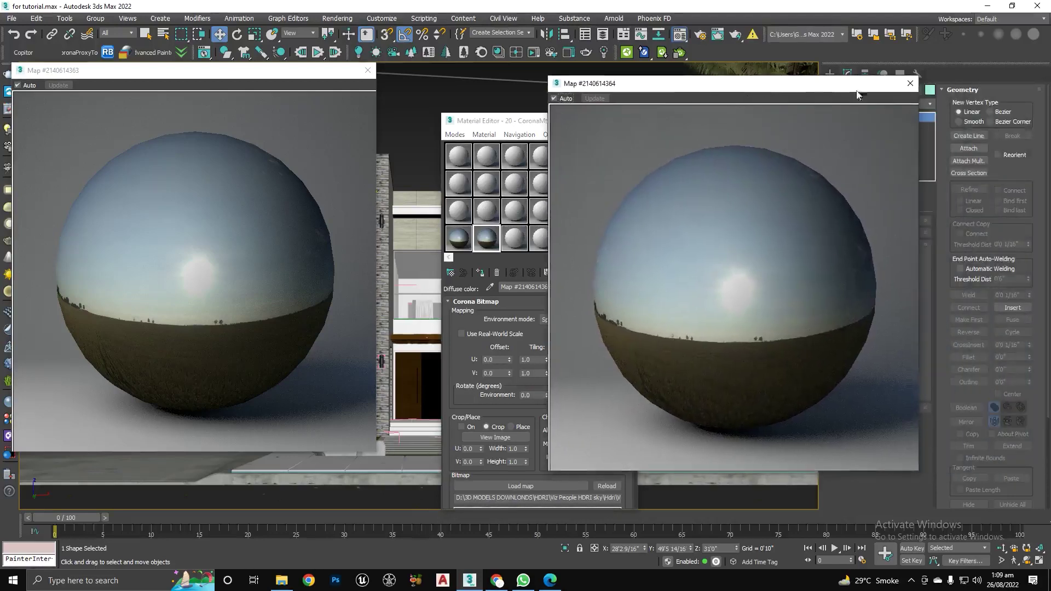
pyautogui.click(910, 84)
pyautogui.doubleClick(526, 395)
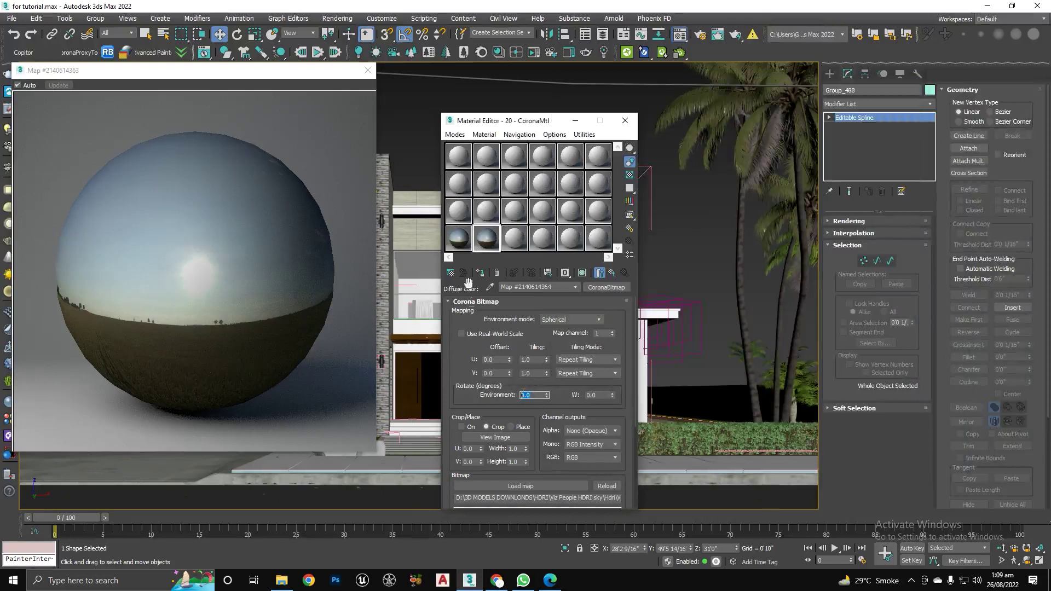
# Compare the mapping parameters of the standard Bitmap in slot 19 with those of the CoronaBitmap in slot 20
pyautogui.click(458, 239)
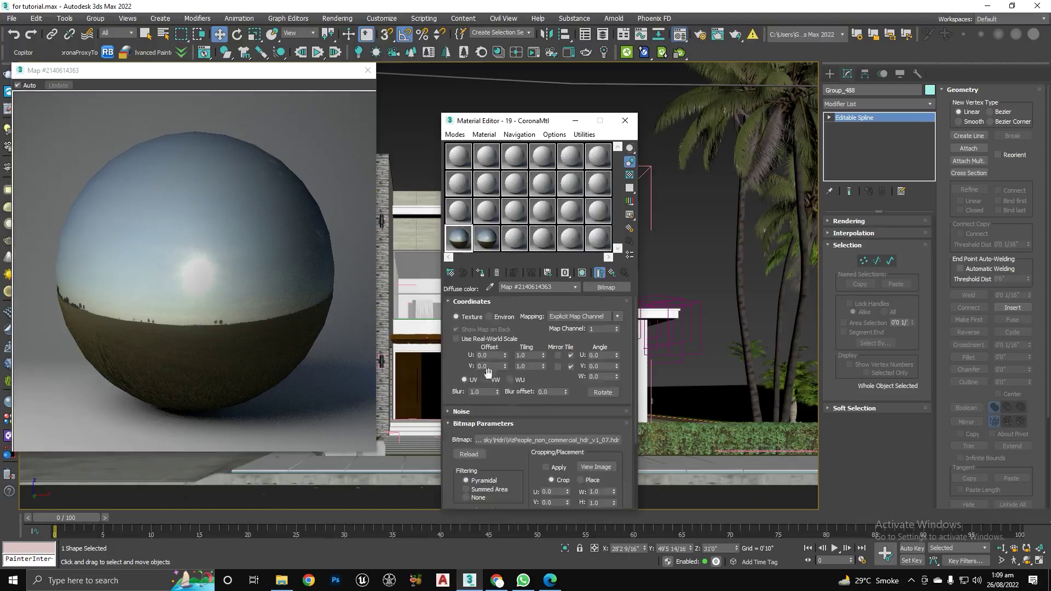
pyautogui.click(492, 248)
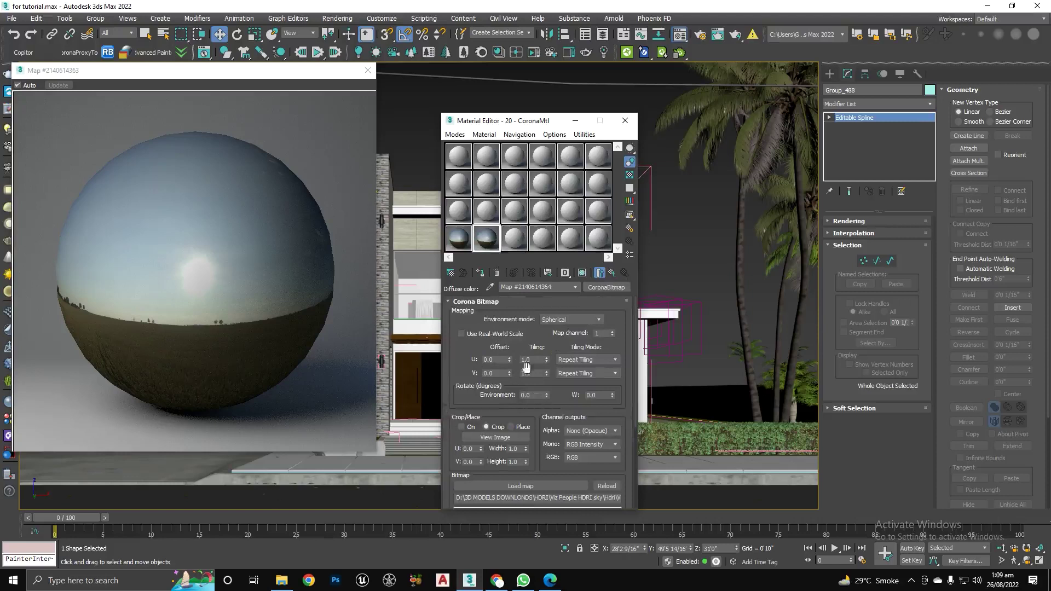
pyautogui.click(464, 239)
pyautogui.doubleClick(493, 356)
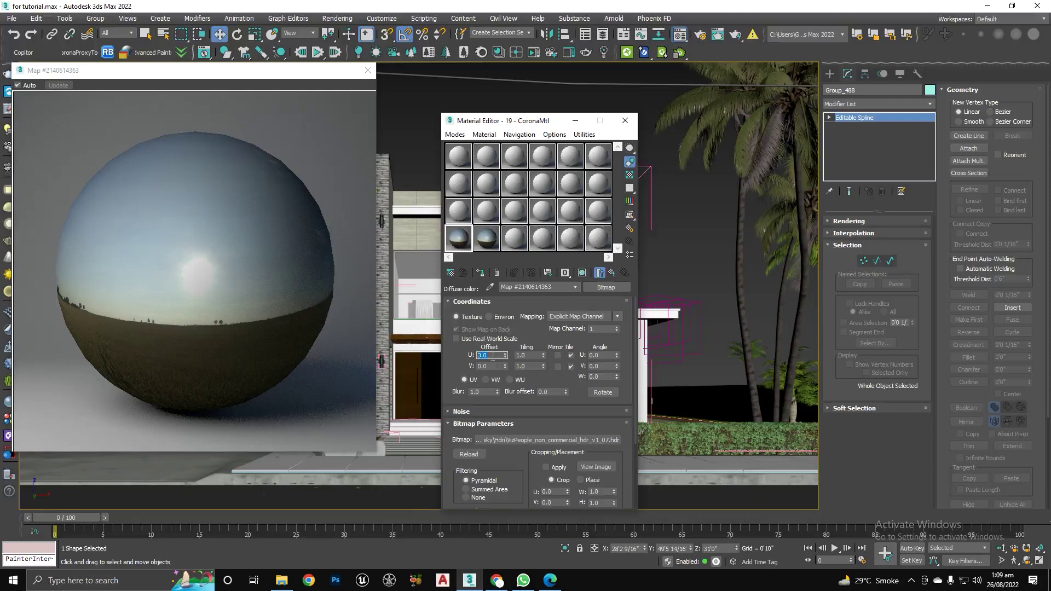
pyautogui.click(487, 239)
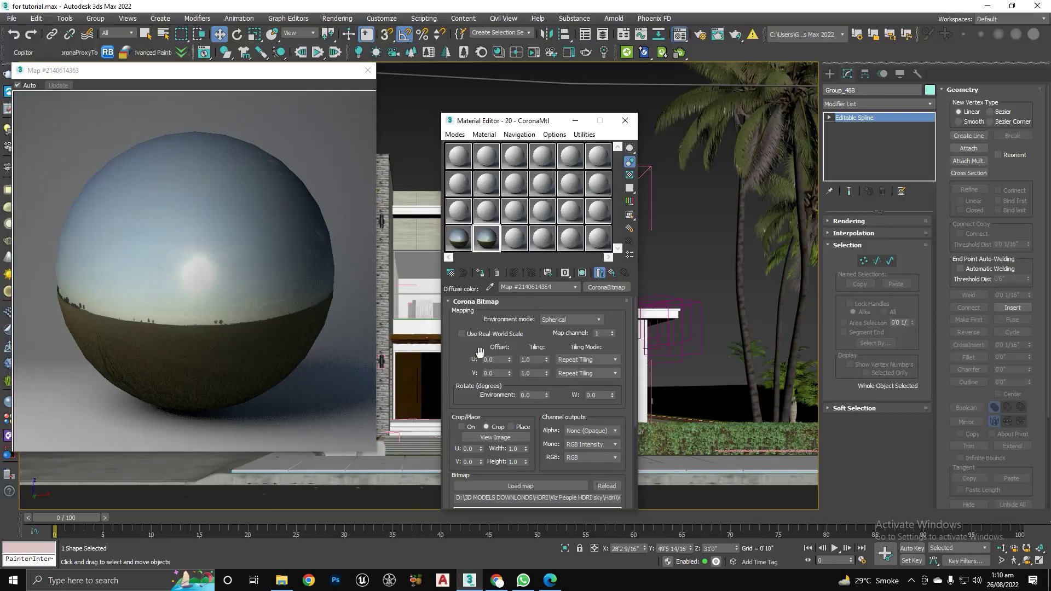
# Try an environment rotation of 20 degrees on the CoronaBitmap in slot 20
pyautogui.click(528, 394)
pyautogui.write('20')
pyautogui.press('Return')
# Try other U offsets on the standard Bitmap in slot 19, including 1.0, and set the offset to 0.1
pyautogui.click(467, 245)
pyautogui.doubleClick(495, 355)
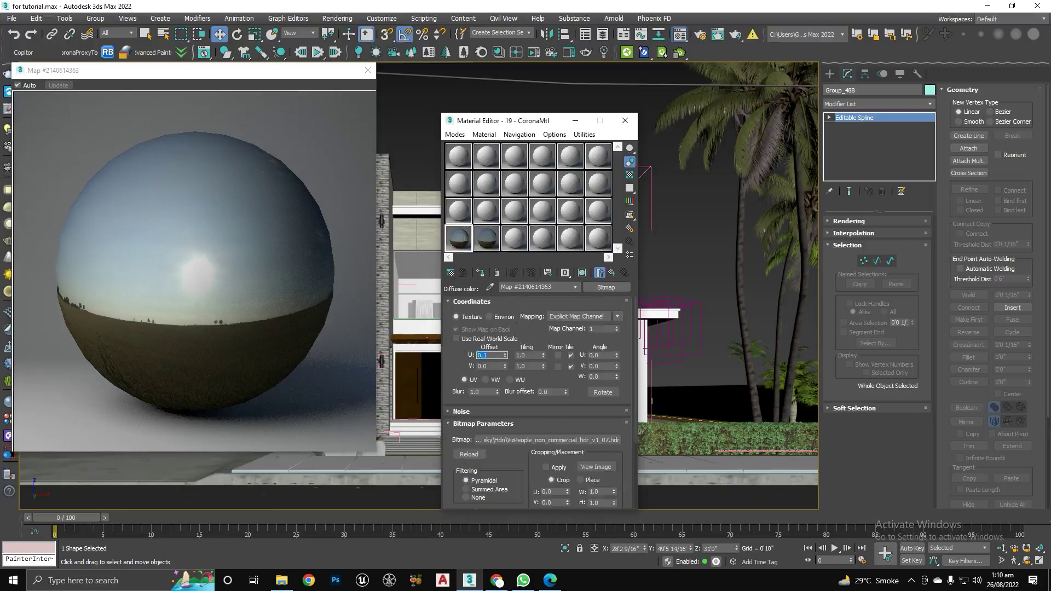
pyautogui.write('0')
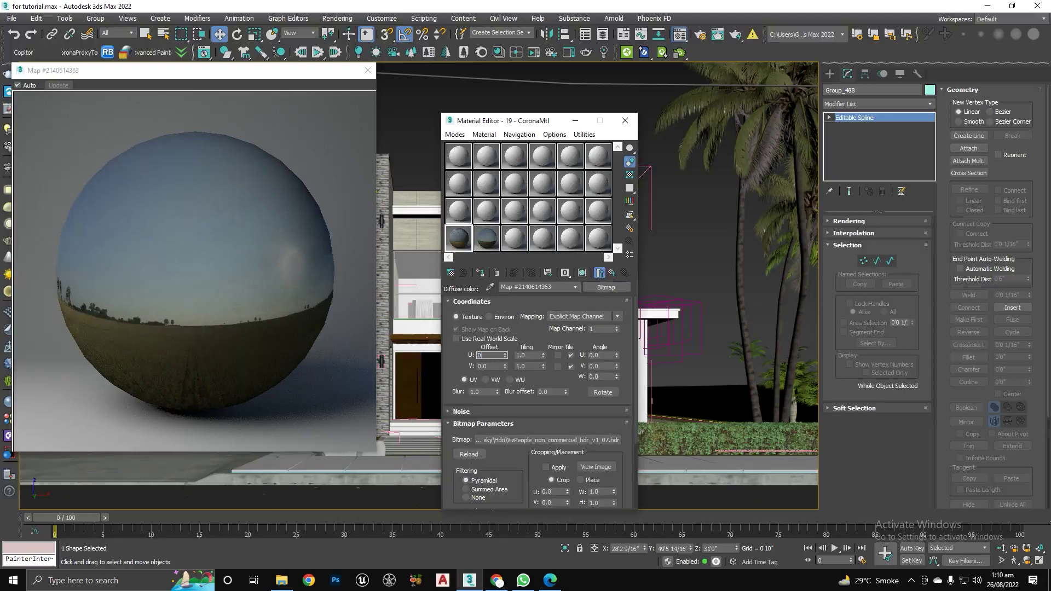
pyautogui.write('8')
pyautogui.press('Return')
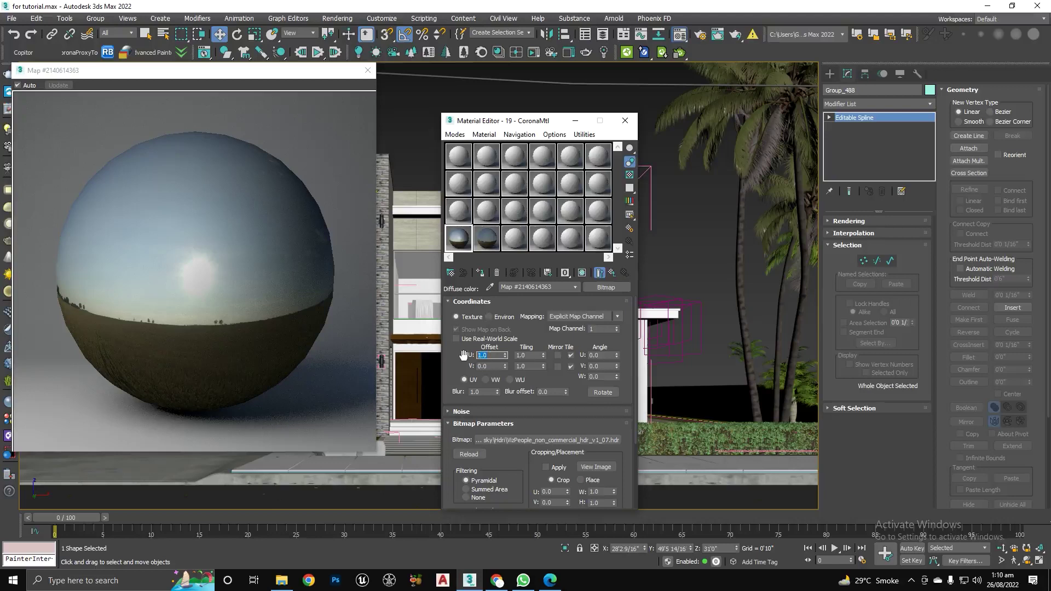
pyautogui.write('0.1')
pyautogui.press('Return')
# Set the environment rotation of the CoronaBitmap in slot 20 to 20 degrees and close the enlarged slot 19 preview
pyautogui.click(486, 239)
pyautogui.doubleClick(526, 394)
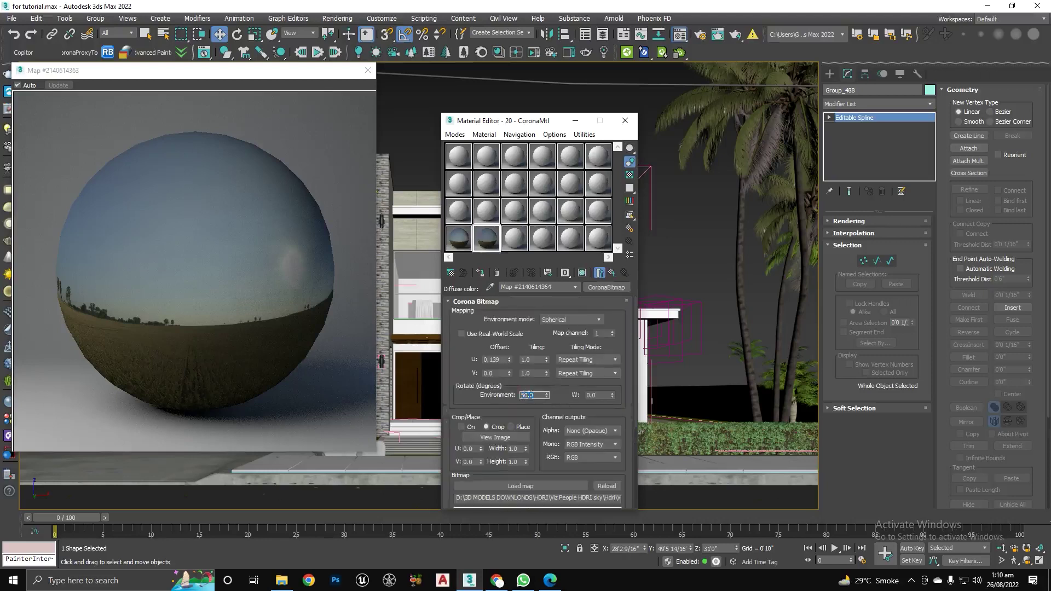
pyautogui.write('20')
pyautogui.press('Return')
pyautogui.click(368, 71)
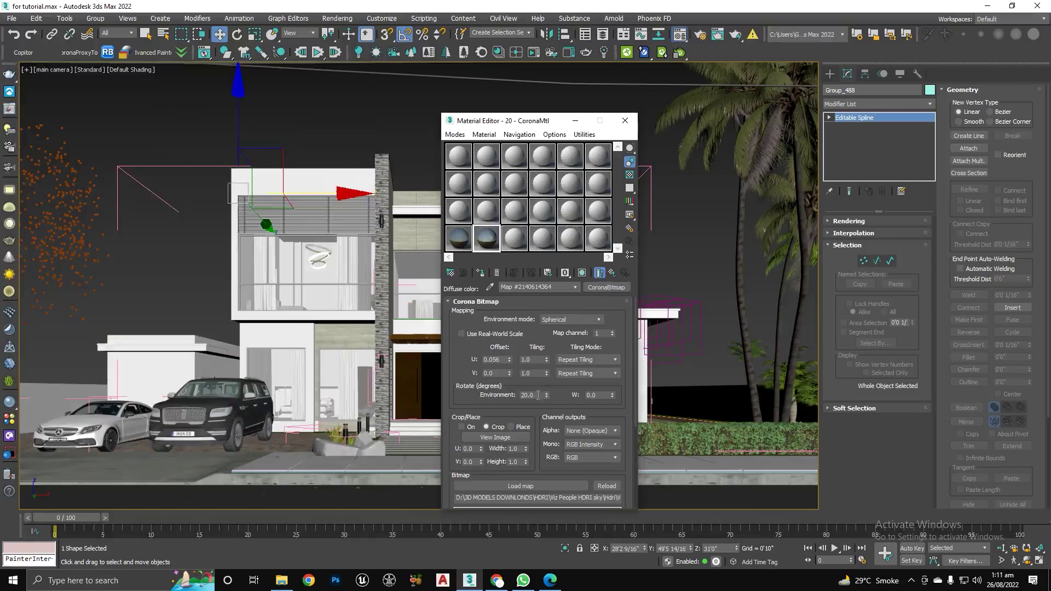
# Assign the diffuse CoronaBitmap of the slot 20 material as an instance to the scene's environment map in Environment and Effects
pyautogui.click(601, 273)
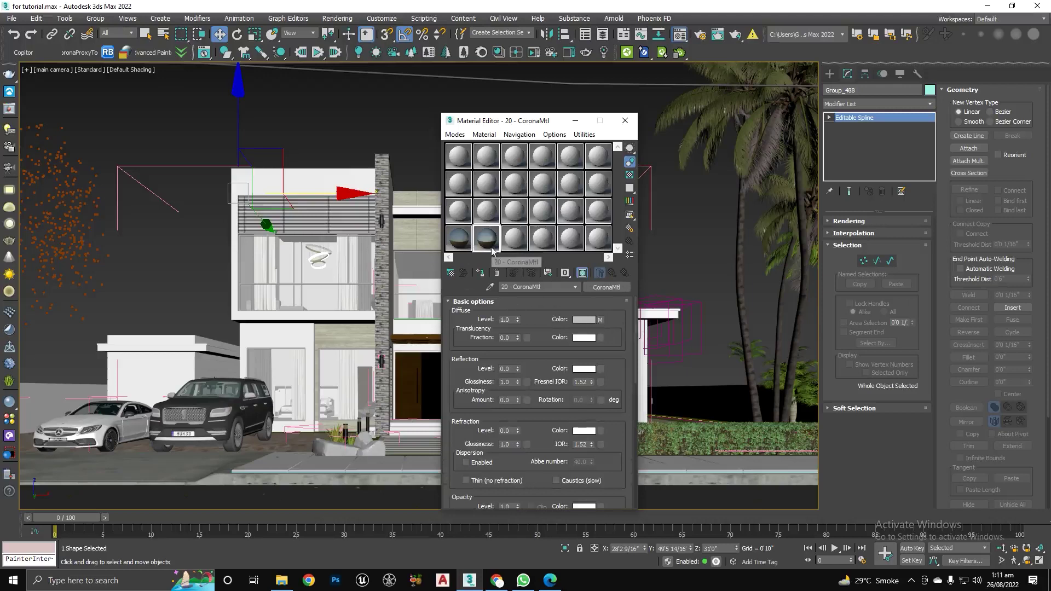
pyautogui.moveTo(514, 122); pyautogui.dragTo(700, 124)
pyautogui.click(335, 19)
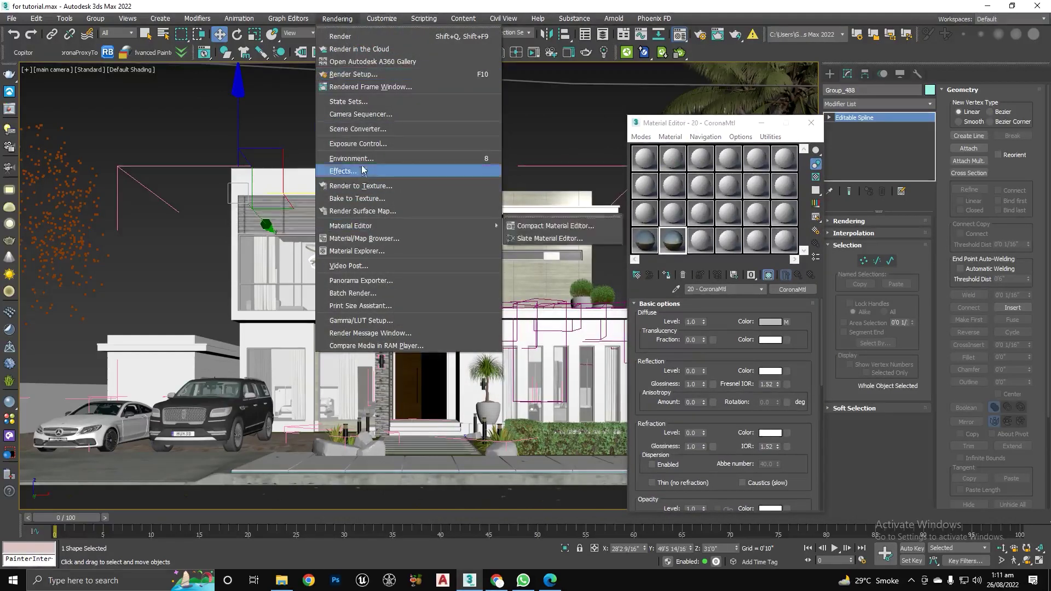
pyautogui.click(355, 158)
pyautogui.moveTo(227, 124); pyautogui.dragTo(291, 121)
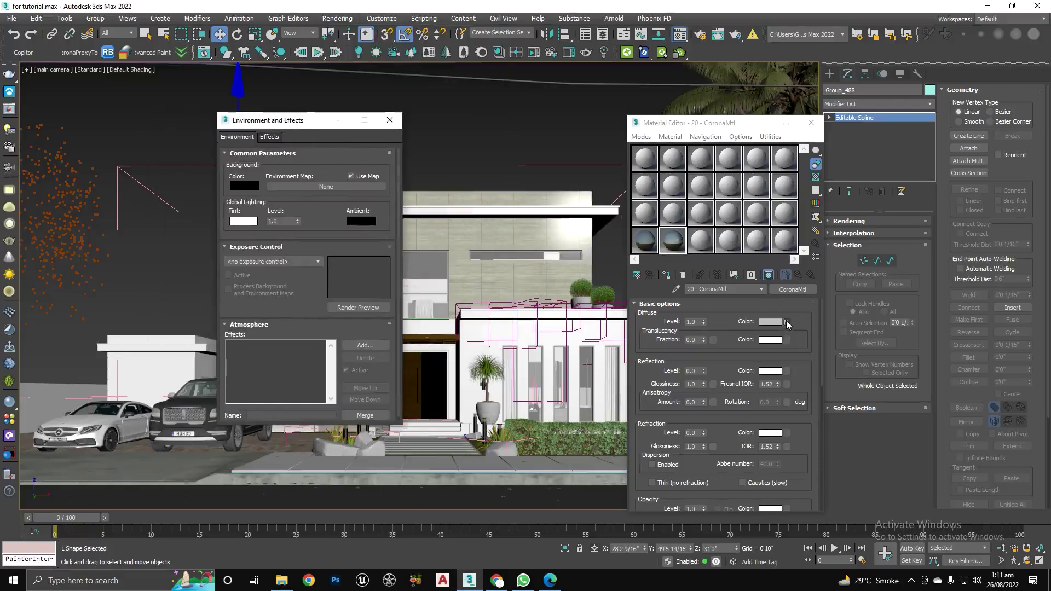
pyautogui.moveTo(787, 324); pyautogui.dragTo(340, 187)
pyautogui.click(285, 306)
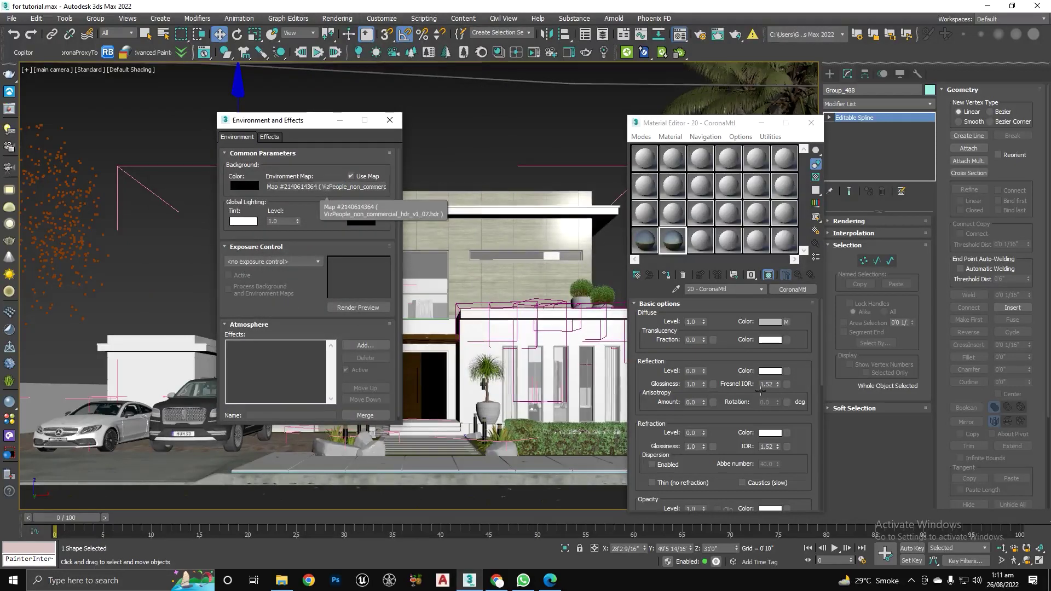
# Wrap the diffuse CoronaBitmap of slot 20 in a CoronaColorCorrect map, keeping the old map as a sub-map
pyautogui.click(787, 323)
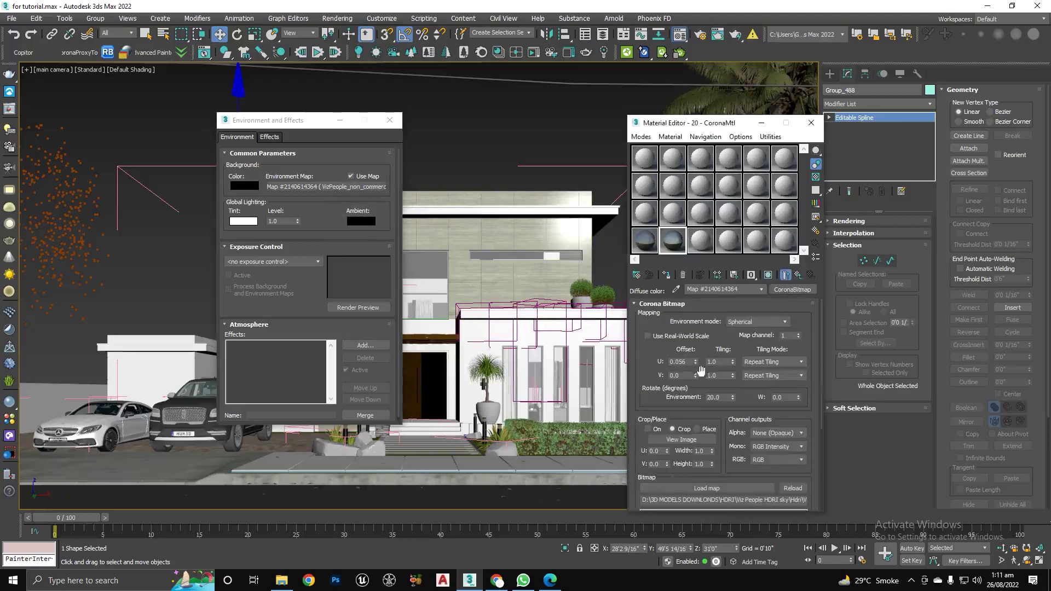
pyautogui.click(792, 290)
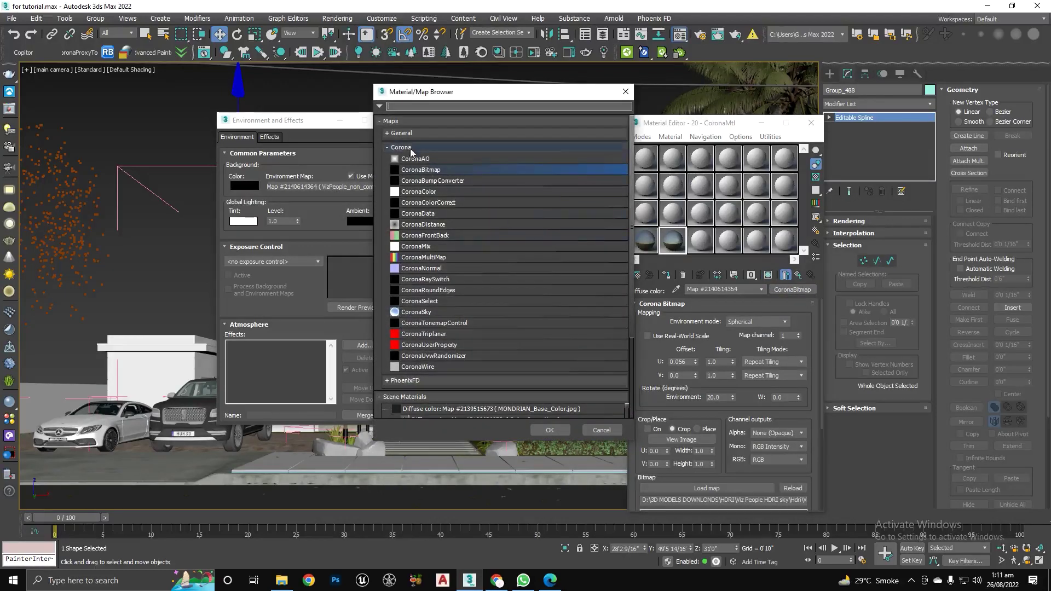
pyautogui.doubleClick(436, 203)
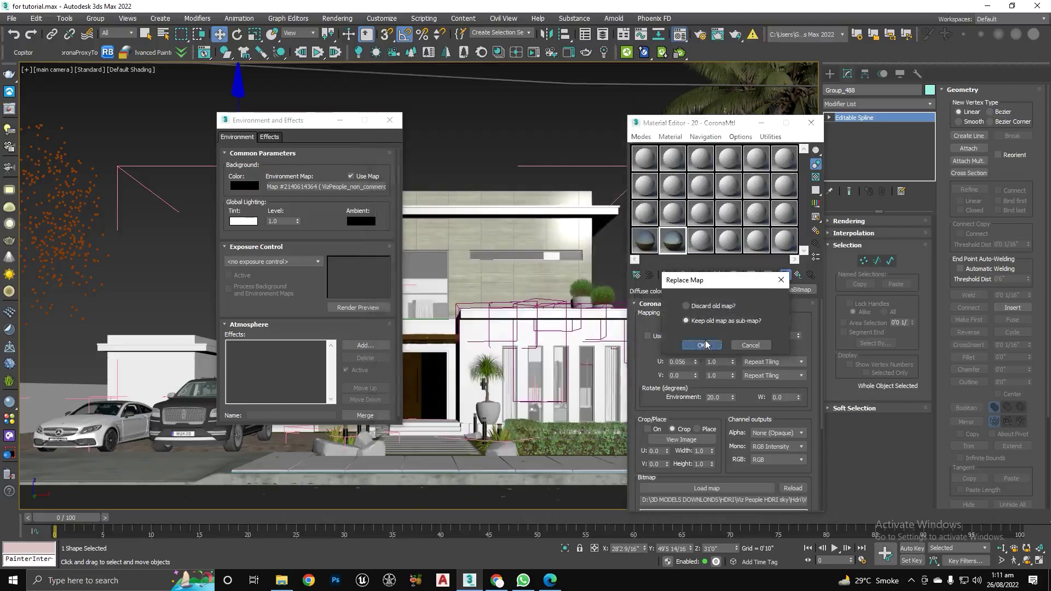
pyautogui.click(702, 345)
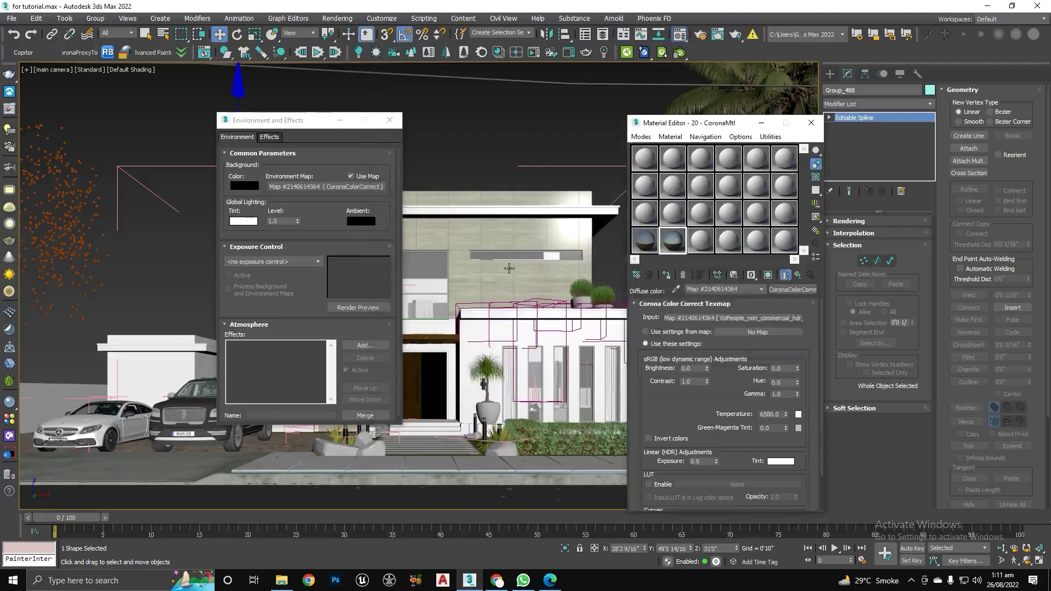
# Examine the CoronaColorCorrect adjustments in slot 20 and the settings of the CoronaBitmap feeding its input
pyautogui.click(799, 277)
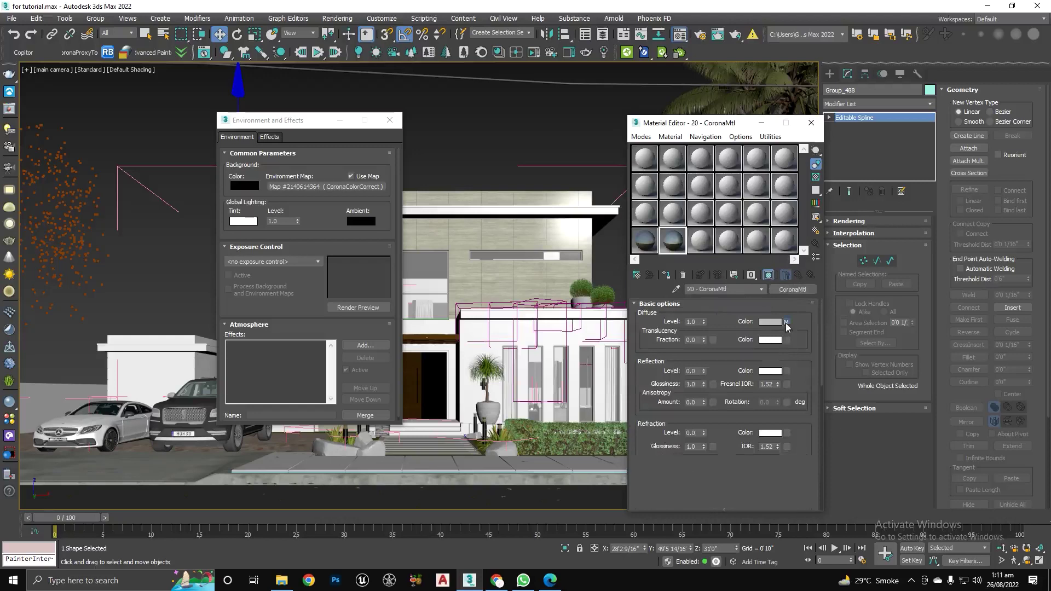
pyautogui.click(786, 323)
pyautogui.click(798, 277)
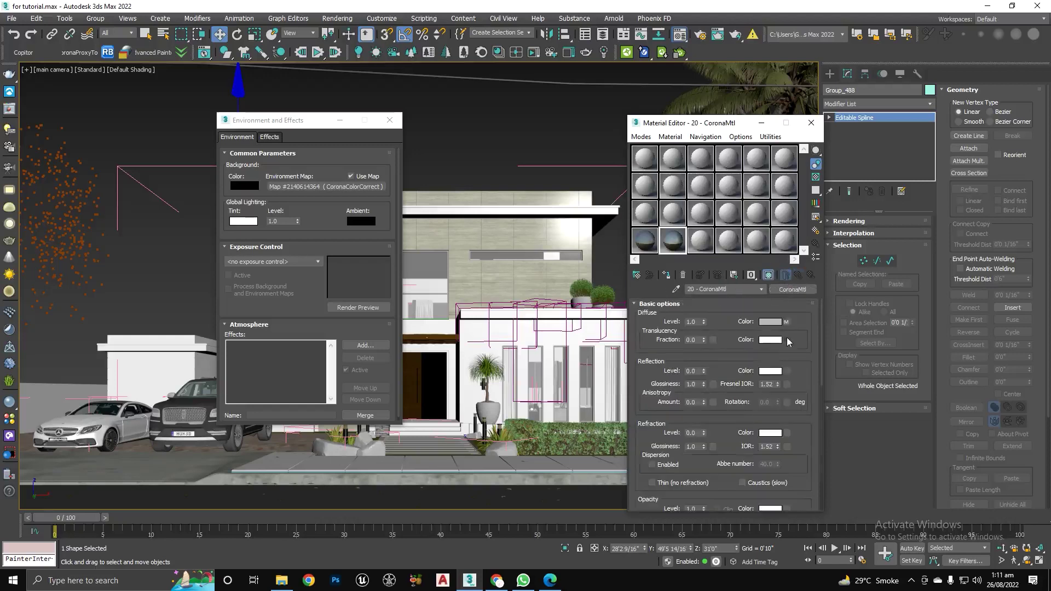
pyautogui.click(786, 323)
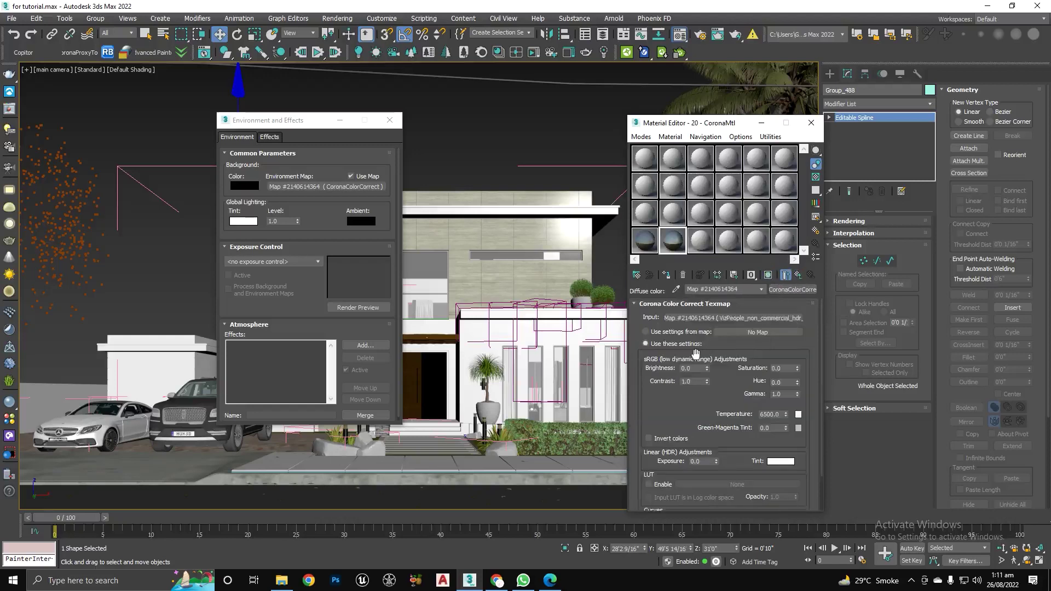
pyautogui.click(746, 320)
pyautogui.scroll(-5, 718, 395)
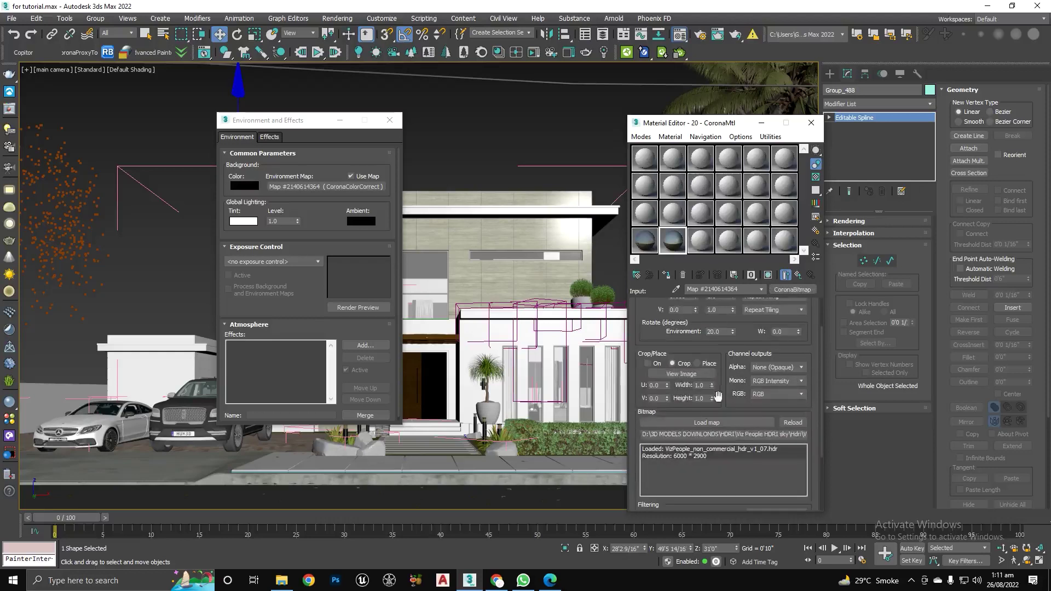
pyautogui.scroll(2, 734, 404)
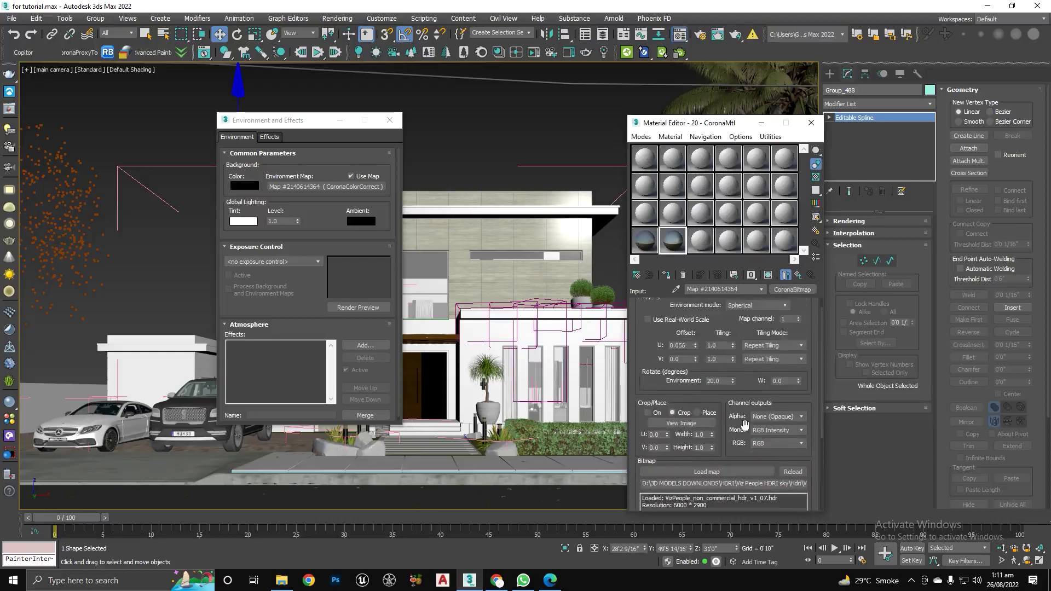
pyautogui.scroll(1, 744, 425)
pyautogui.click(798, 275)
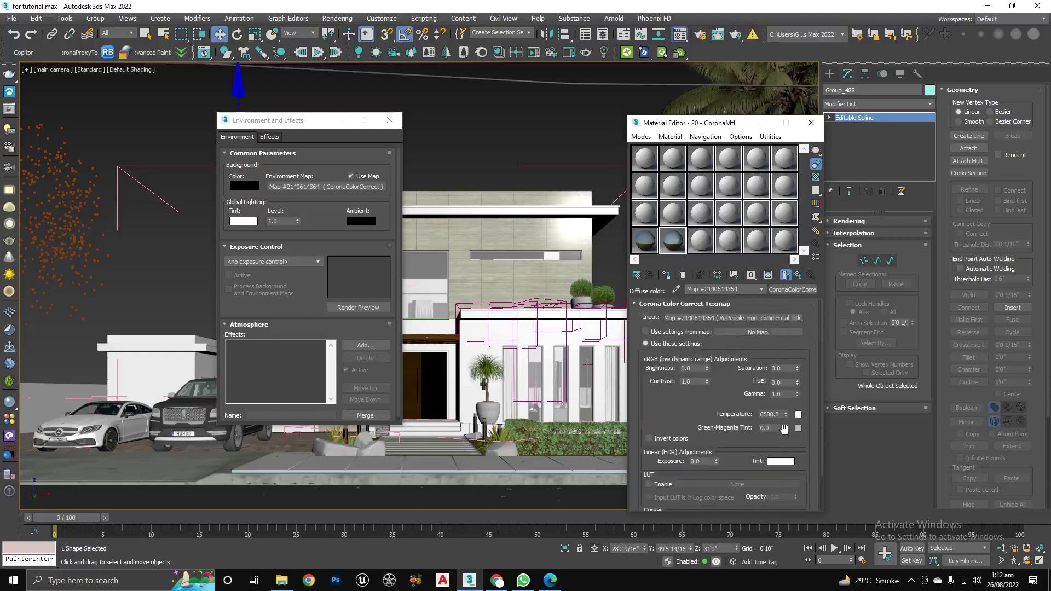
pyautogui.click(798, 275)
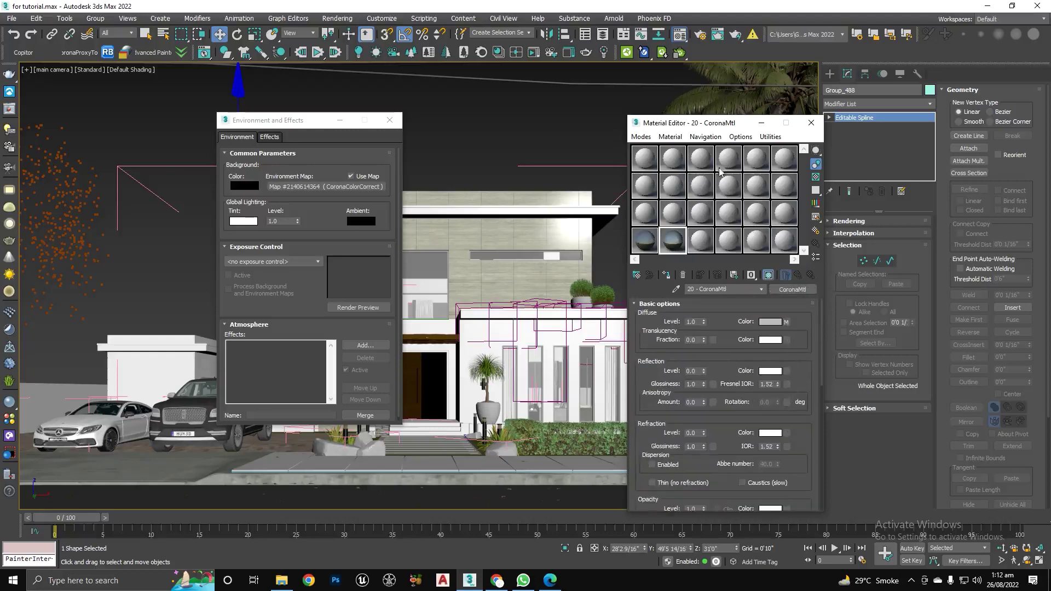
# Replace the slot 20 material with an instance of its CoronaColorCorrect diffuse map and check the enlarged preview
pyautogui.moveTo(709, 125); pyautogui.dragTo(617, 77)
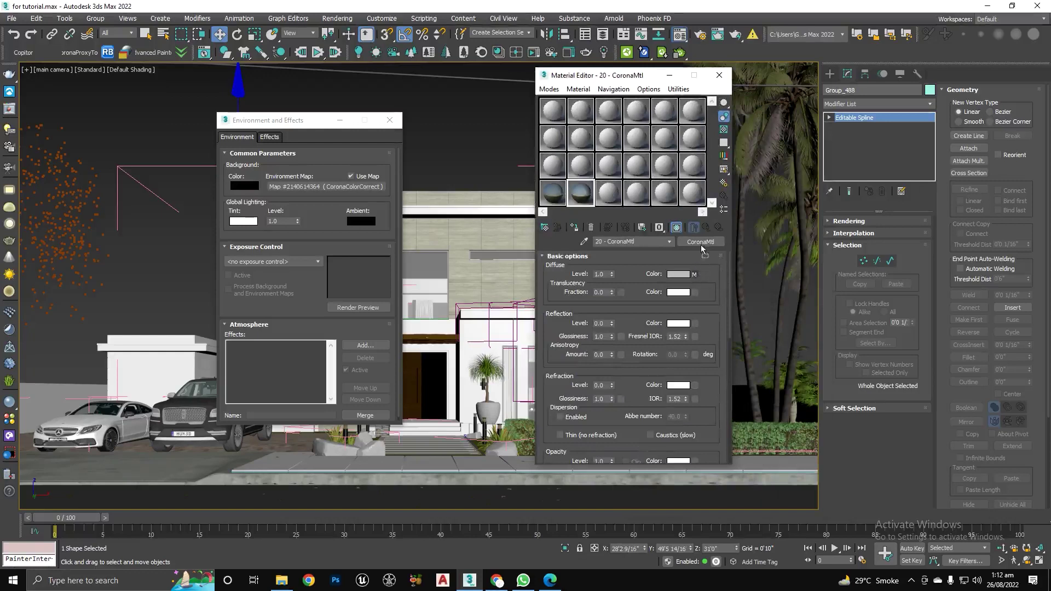
pyautogui.moveTo(694, 275); pyautogui.dragTo(701, 244)
pyautogui.click(609, 304)
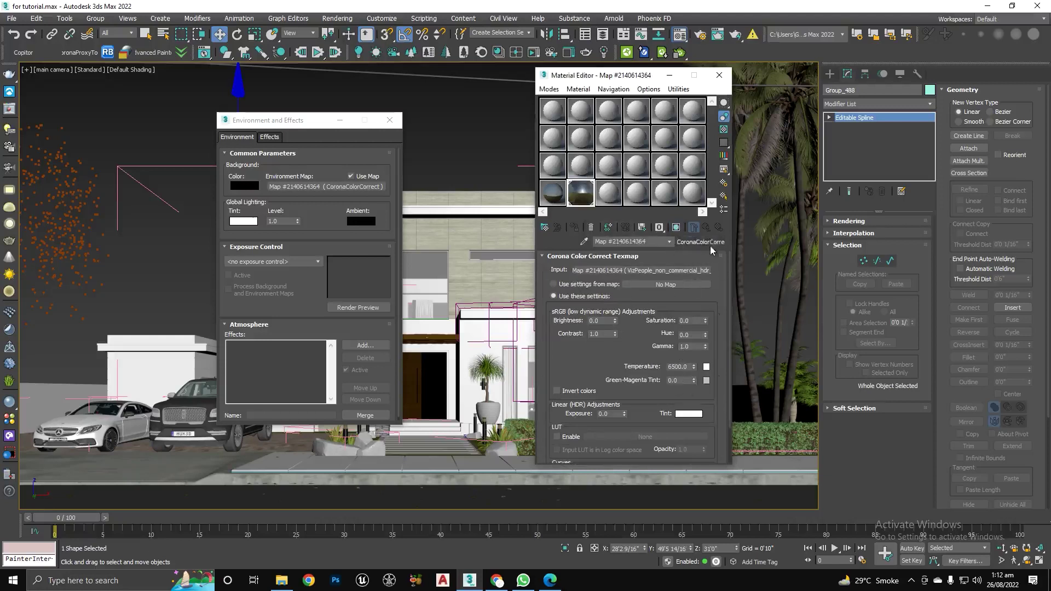
pyautogui.doubleClick(582, 197)
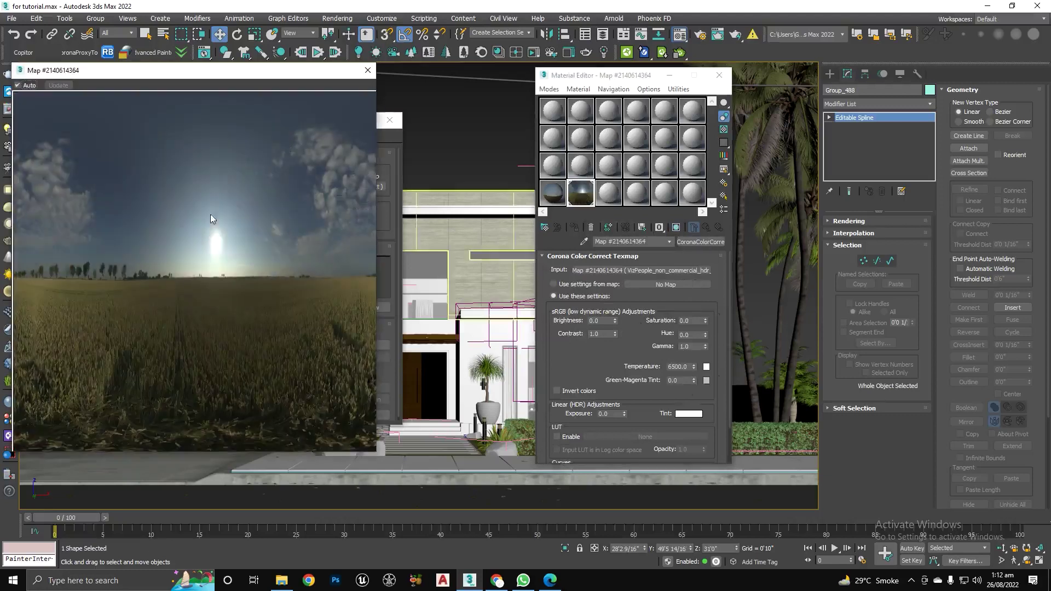
pyautogui.click(368, 71)
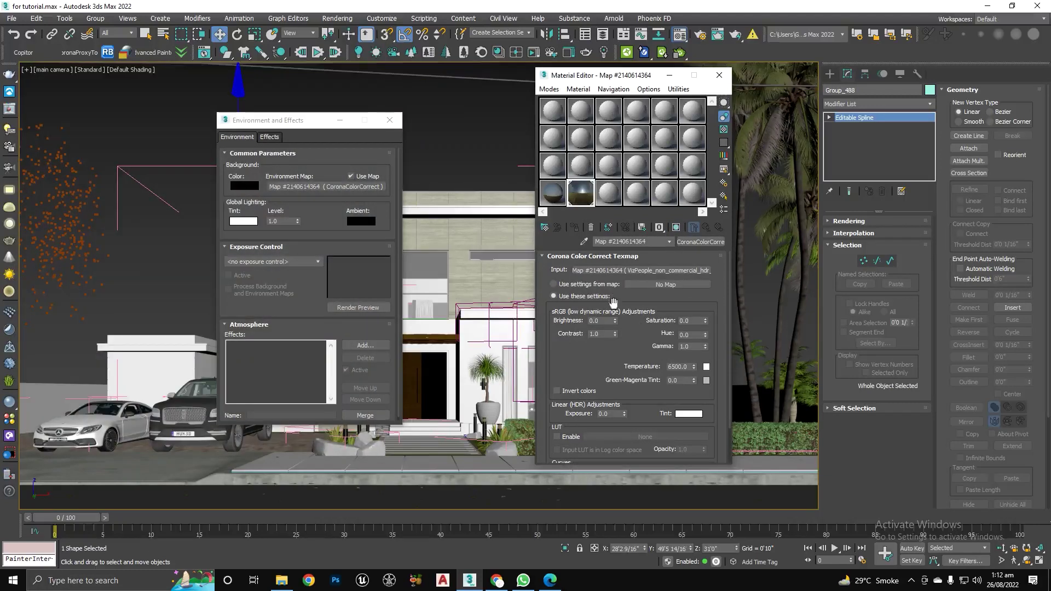
# Clear the scene's environment map and assign the CoronaColorCorrect map from slot 20 as an instance in its place
pyautogui.rightClick(346, 187)
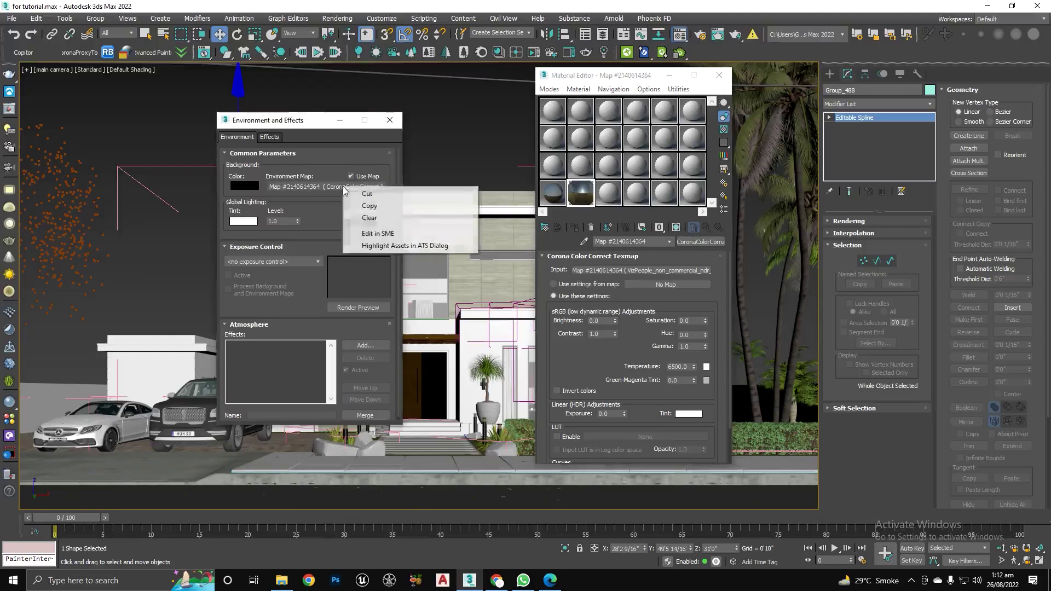
pyautogui.click(367, 219)
pyautogui.moveTo(701, 241); pyautogui.dragTo(326, 187)
pyautogui.click(285, 307)
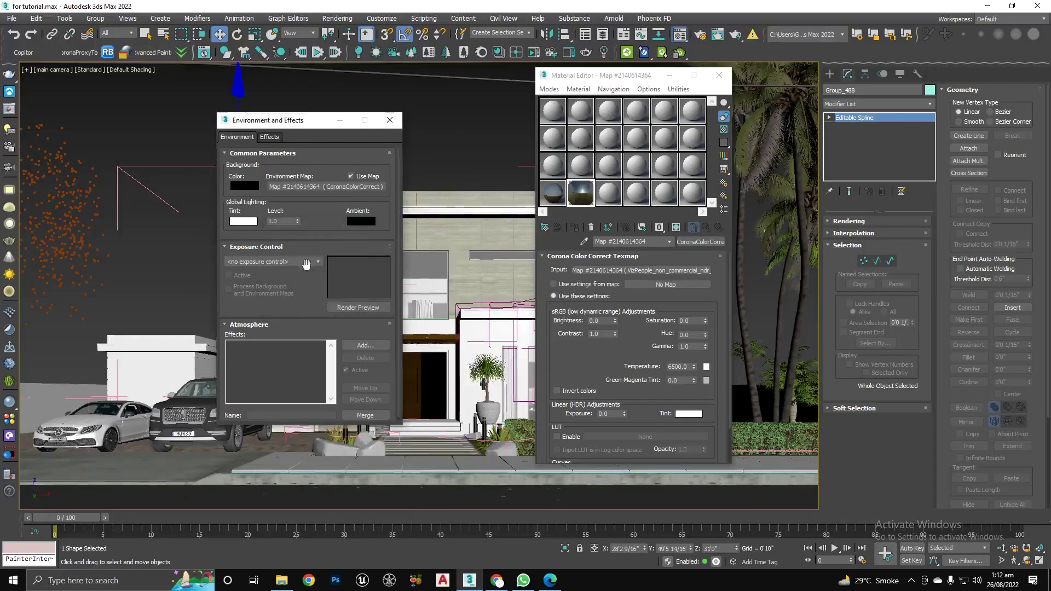
# Start Corona interactive rendering, dismiss its error messages, and arrange Environment and Effects beside the Material Editor over the render
pyautogui.moveTo(296, 126); pyautogui.dragTo(283, 114)
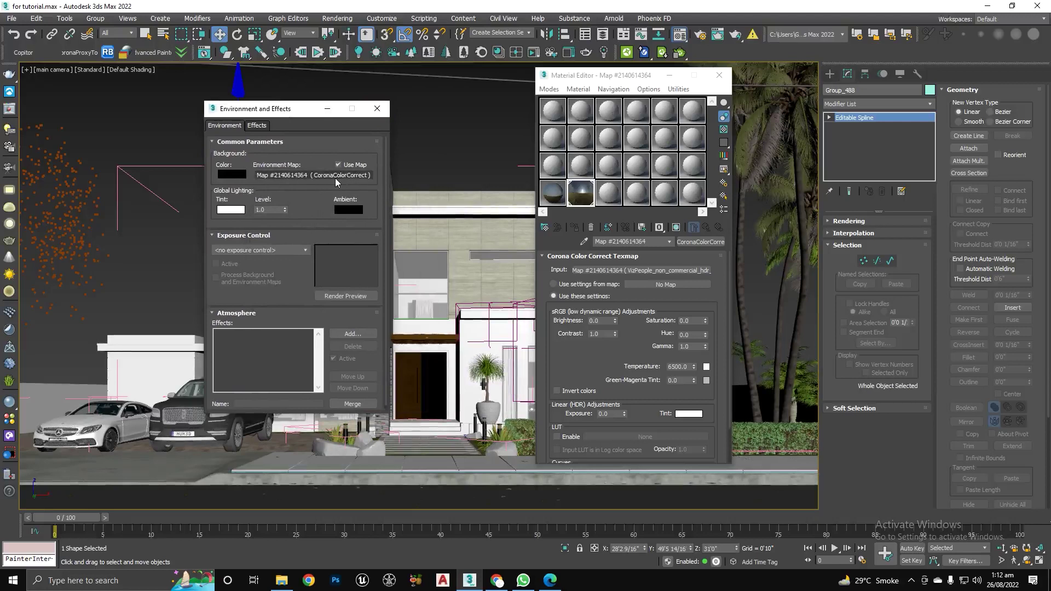
pyautogui.moveTo(615, 75); pyautogui.dragTo(598, 176)
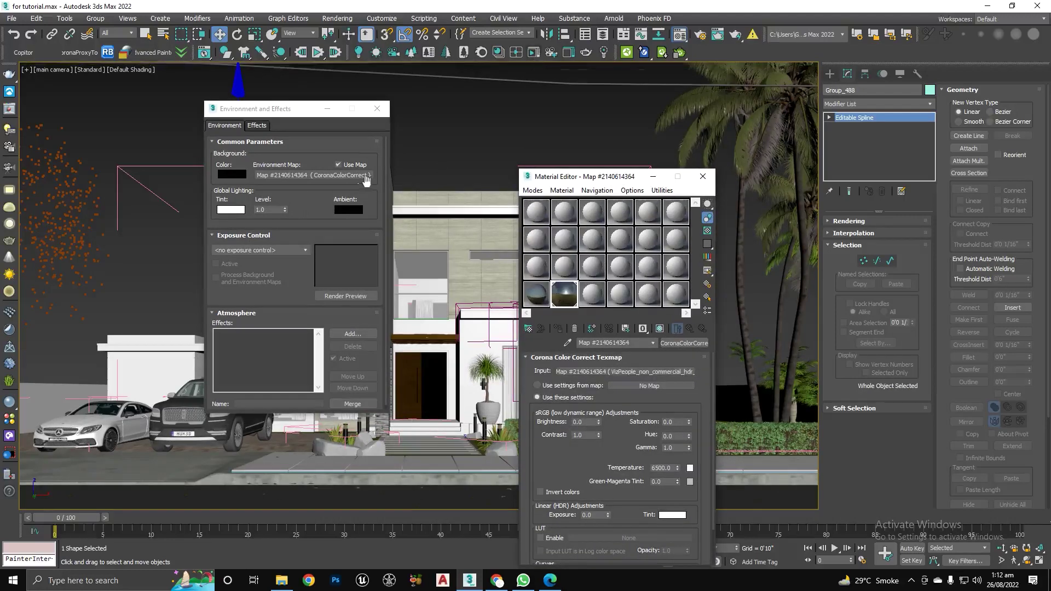
pyautogui.click(534, 52)
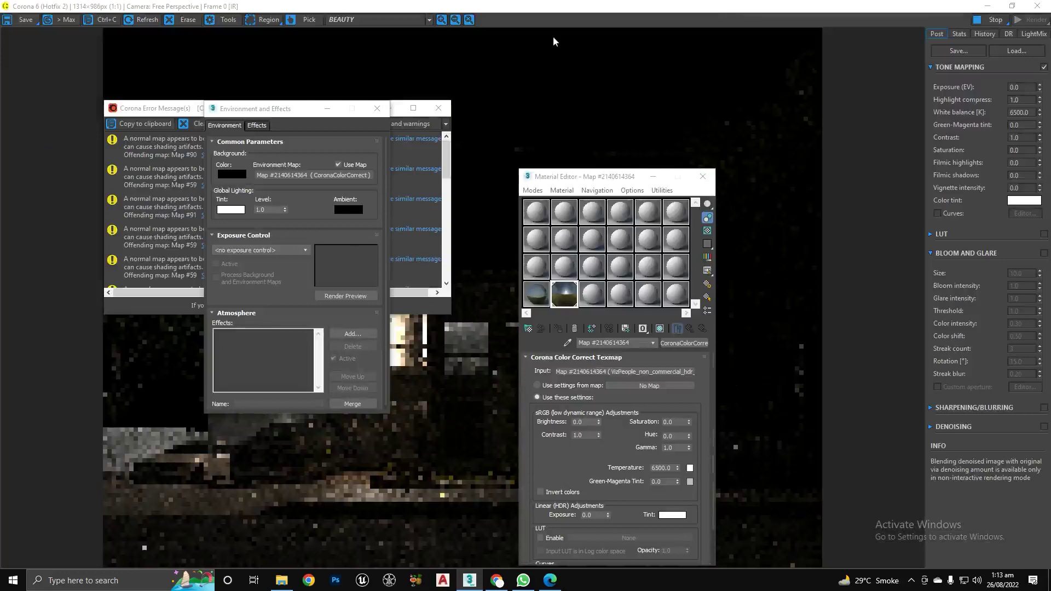
pyautogui.click(178, 109)
pyautogui.click(398, 112)
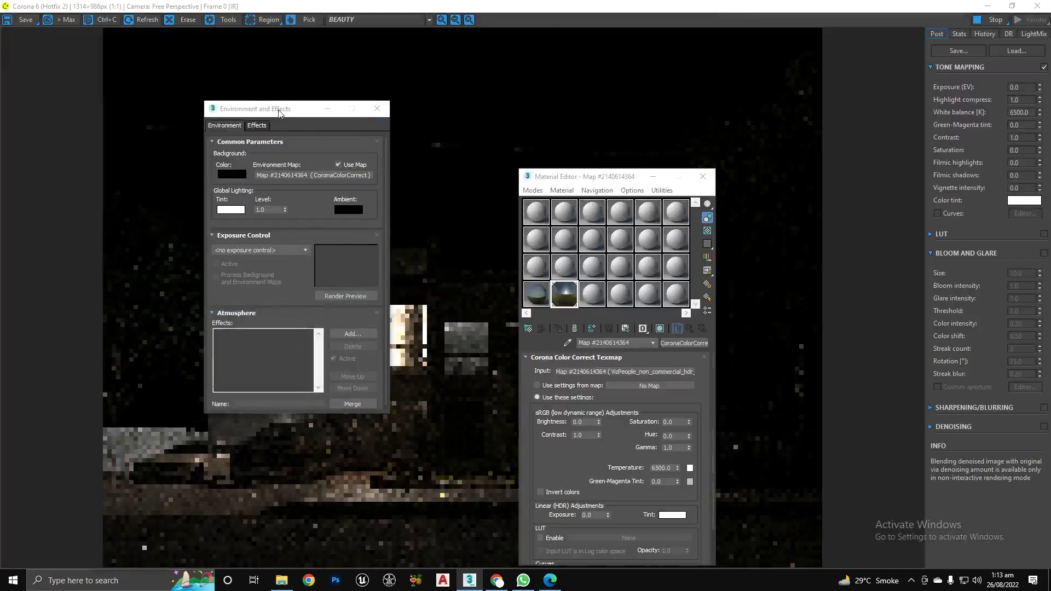
pyautogui.moveTo(279, 110); pyautogui.dragTo(350, 110)
pyautogui.moveTo(556, 183); pyautogui.dragTo(500, 113)
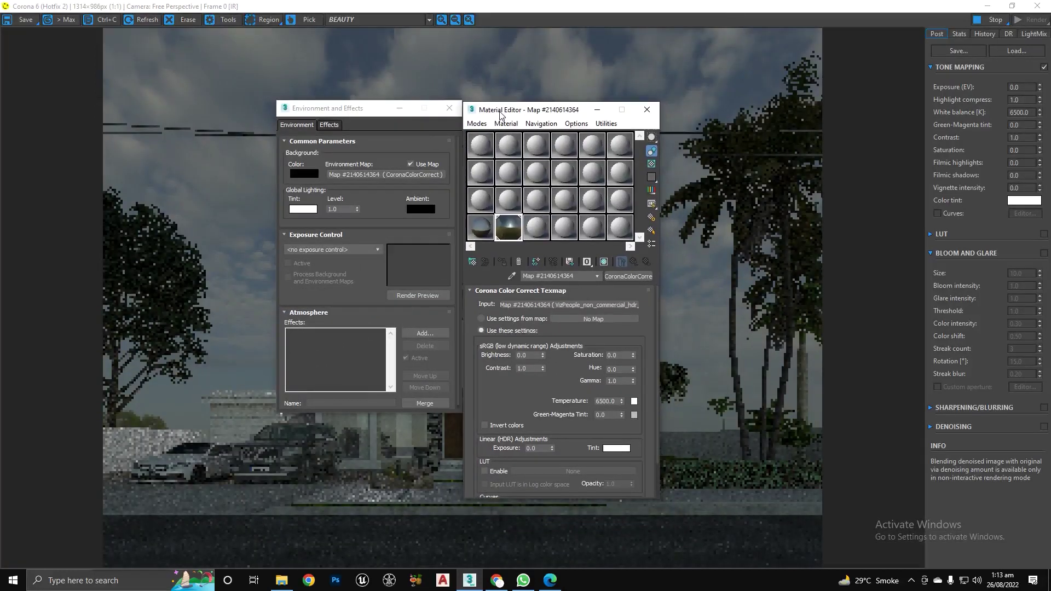
# Minimize the Environment and Effects window and move the Material Editor aside to clear the view of the render
pyautogui.click(399, 108)
pyautogui.moveTo(527, 114); pyautogui.dragTo(649, 121)
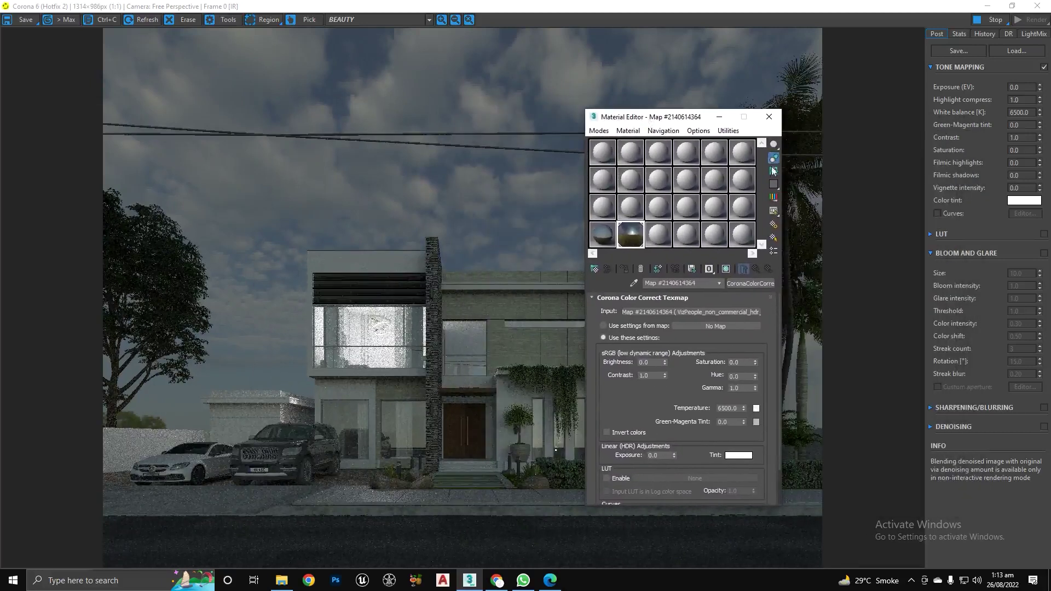
pyautogui.moveTo(674, 120); pyautogui.dragTo(731, 116)
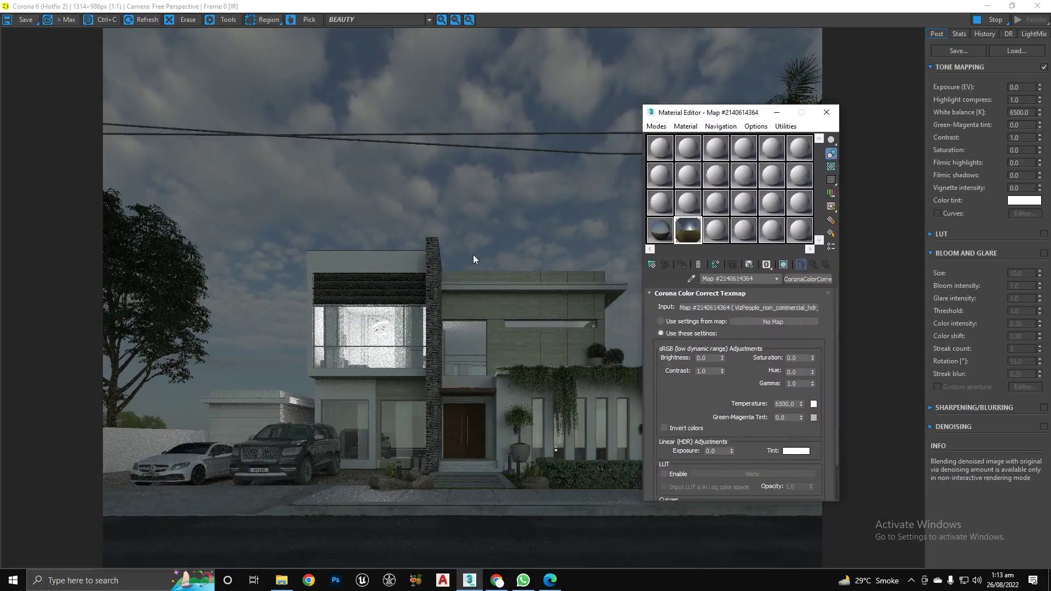
pyautogui.moveTo(711, 112); pyautogui.dragTo(604, 110)
# Set the highlight compression in the render's tone mapping to 5
pyautogui.click(1025, 100)
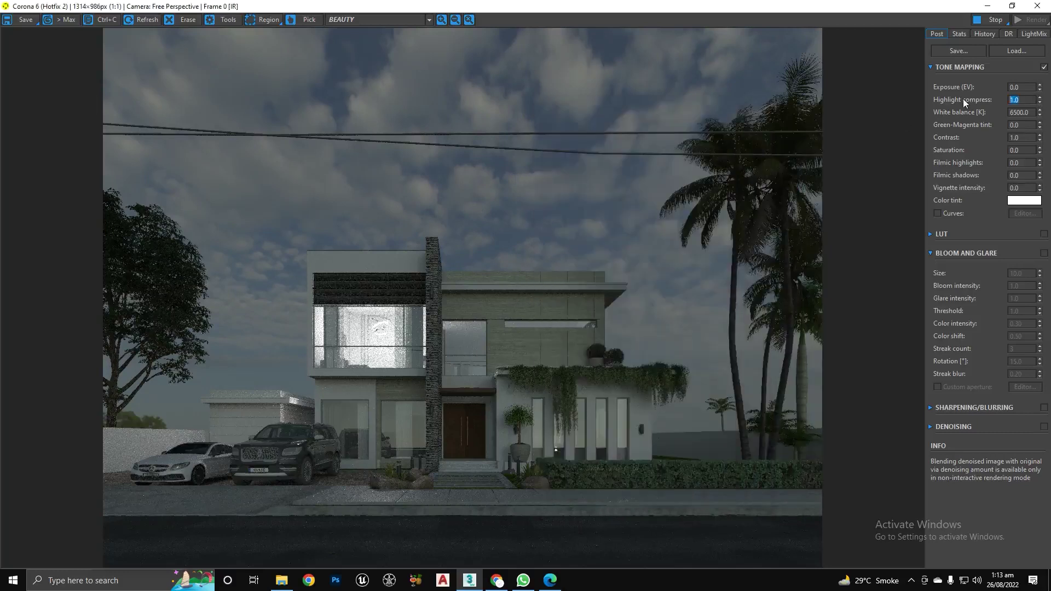
pyautogui.write('5')
pyautogui.press('Return')
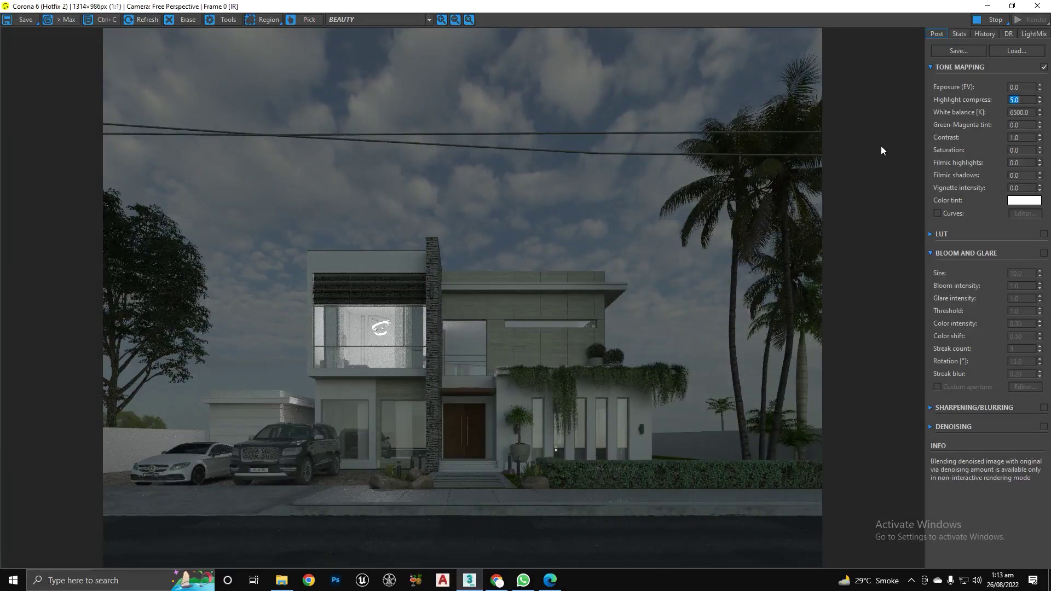
# Restore the render window to a smaller size and place the Material Editor beside it over the viewport
pyautogui.moveTo(847, 10); pyautogui.dragTo(816, 0)
pyautogui.moveTo(770, 8); pyautogui.dragTo(702, 201)
pyautogui.click(605, 110)
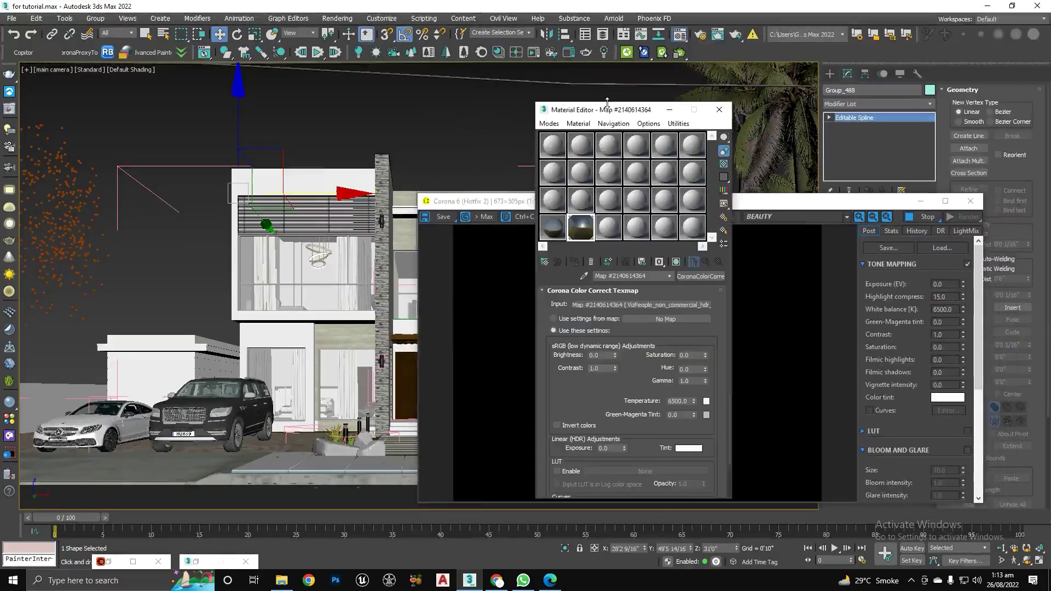
pyautogui.moveTo(604, 114); pyautogui.dragTo(261, 77)
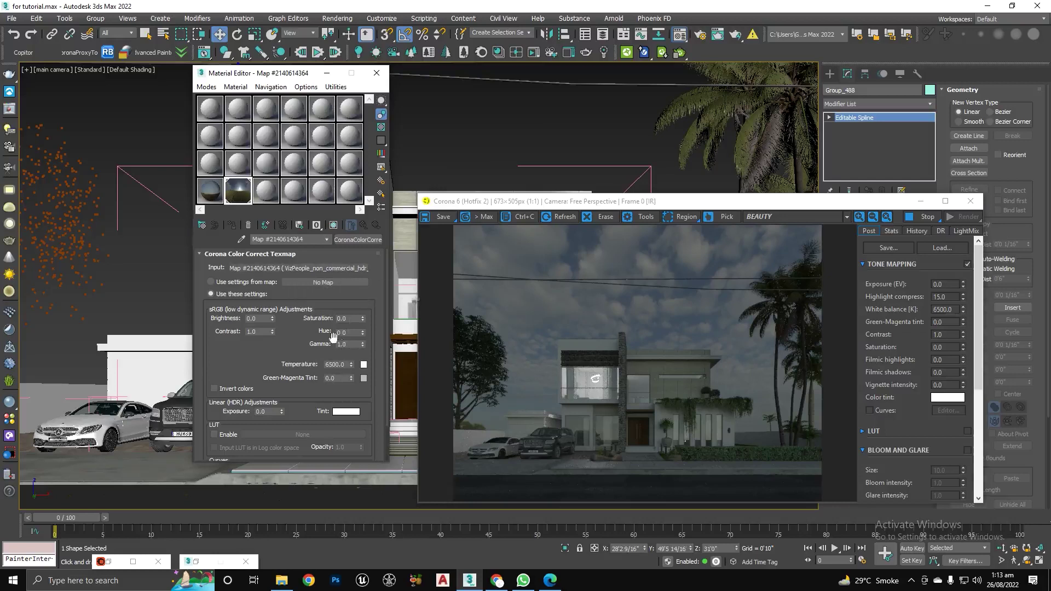
# Set the linear HDR exposure of the slot 20 CoronaColorCorrect map to 2
pyautogui.moveTo(275, 412); pyautogui.dragTo(231, 406)
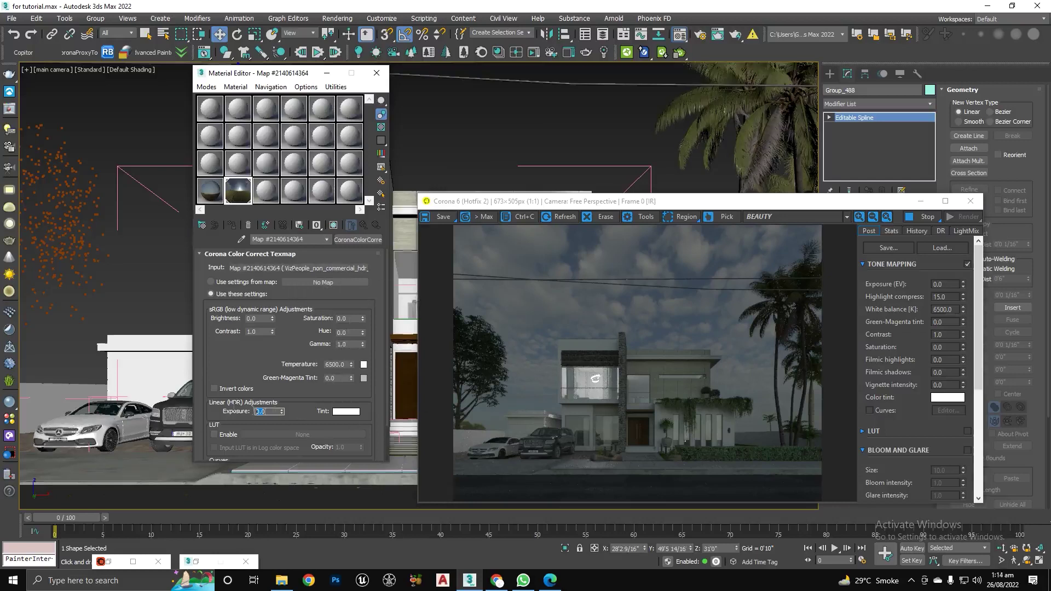
pyautogui.write('2')
pyautogui.press('Return')
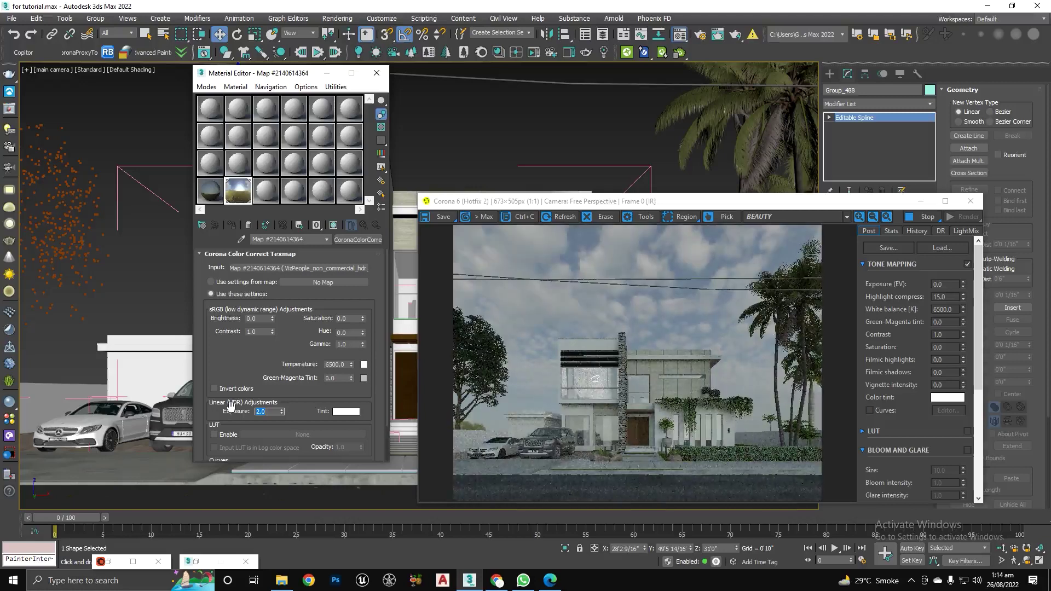
pyautogui.click(948, 284)
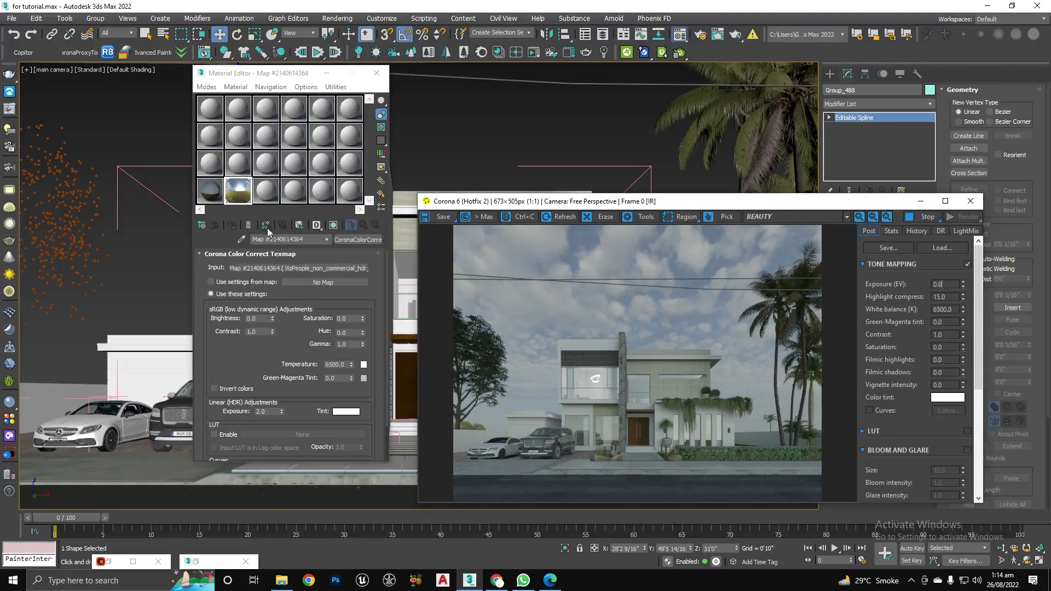
# Copy the CoronaColorCorrect map from slot 20 to slot 21 and set the copy's linear HDR exposure to 5
pyautogui.moveTo(238, 190); pyautogui.dragTo(265, 191)
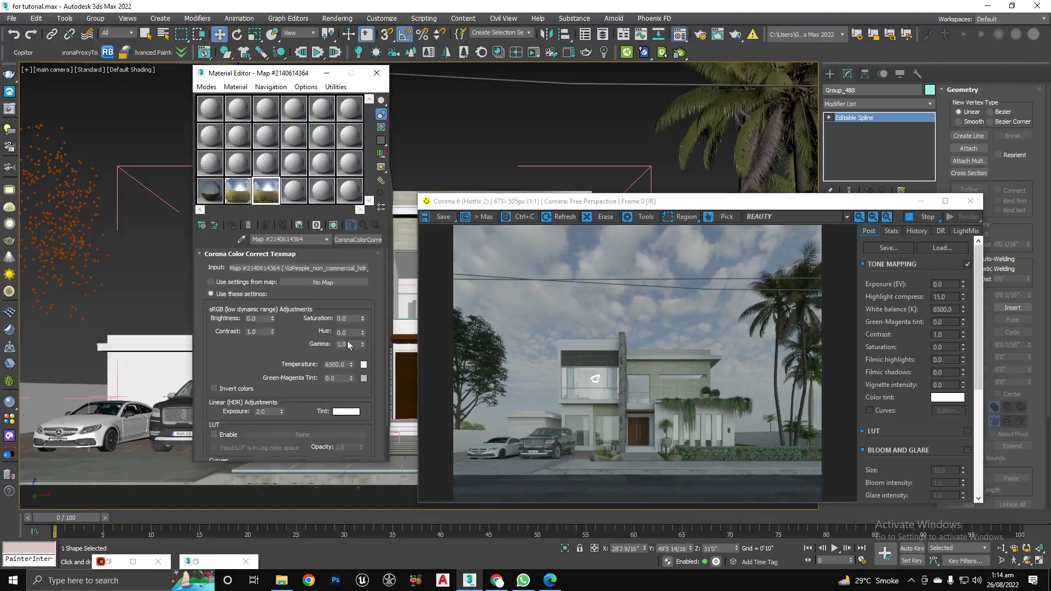
pyautogui.click(269, 411)
pyautogui.write('5')
pyautogui.press('Return')
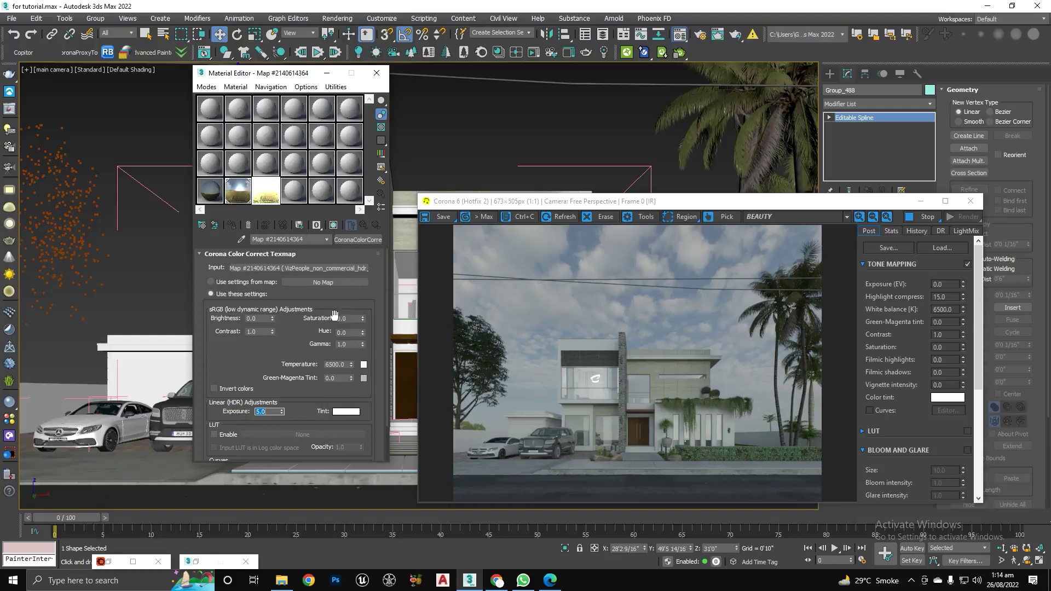
# Align the render window with the Material Editor and make it taller for a larger view of the house
pyautogui.moveTo(474, 202); pyautogui.dragTo(448, 75)
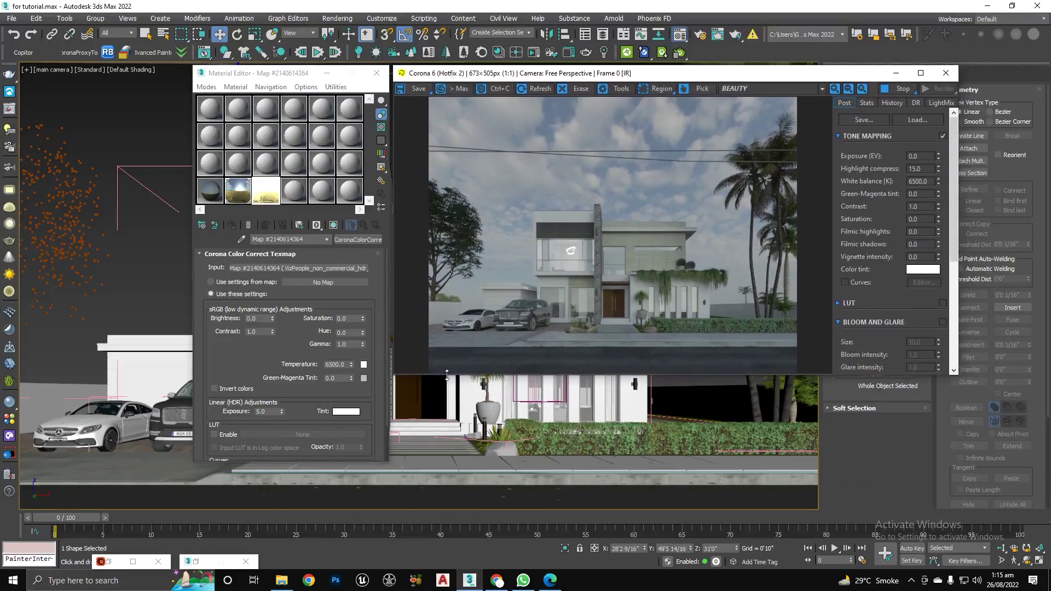
pyautogui.moveTo(438, 375); pyautogui.dragTo(444, 466)
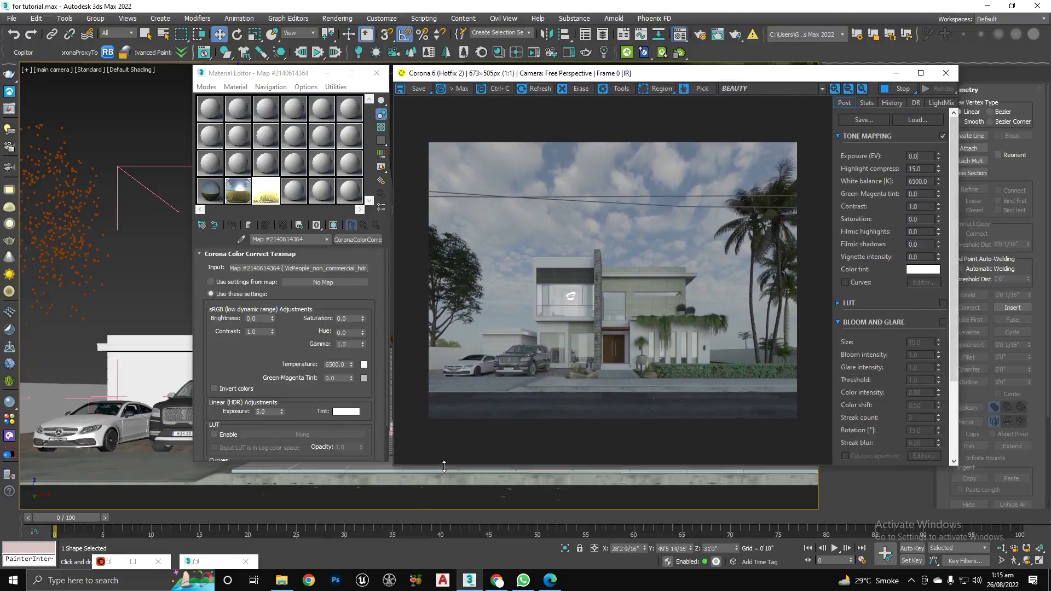
pyautogui.moveTo(429, 426); pyautogui.dragTo(425, 464)
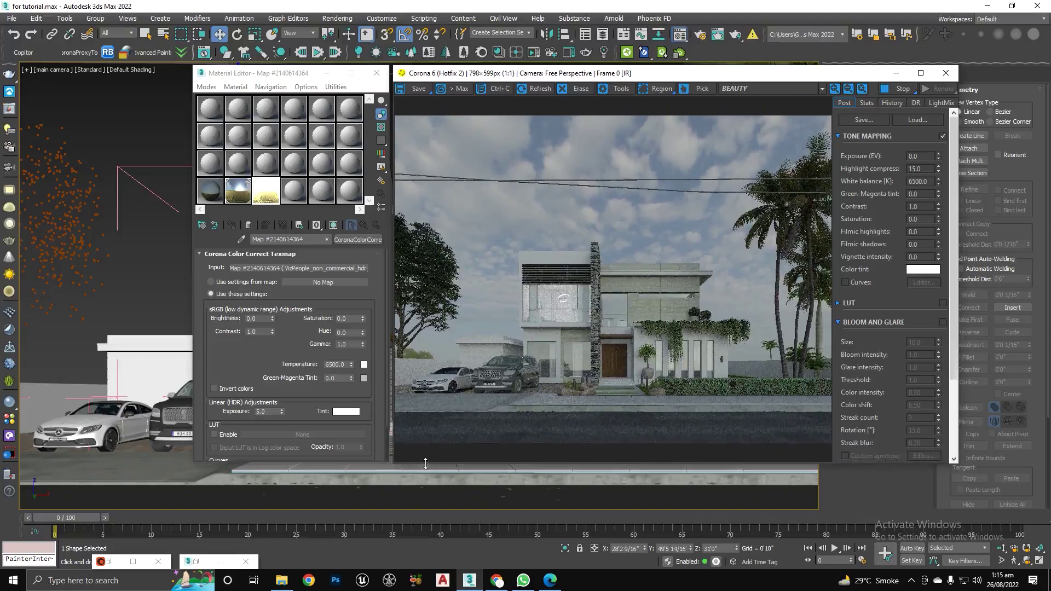
# Reselect the slot 20 map, open its CoronaBitmap input, and reset the U offset and environment rotation to 0
pyautogui.click(239, 196)
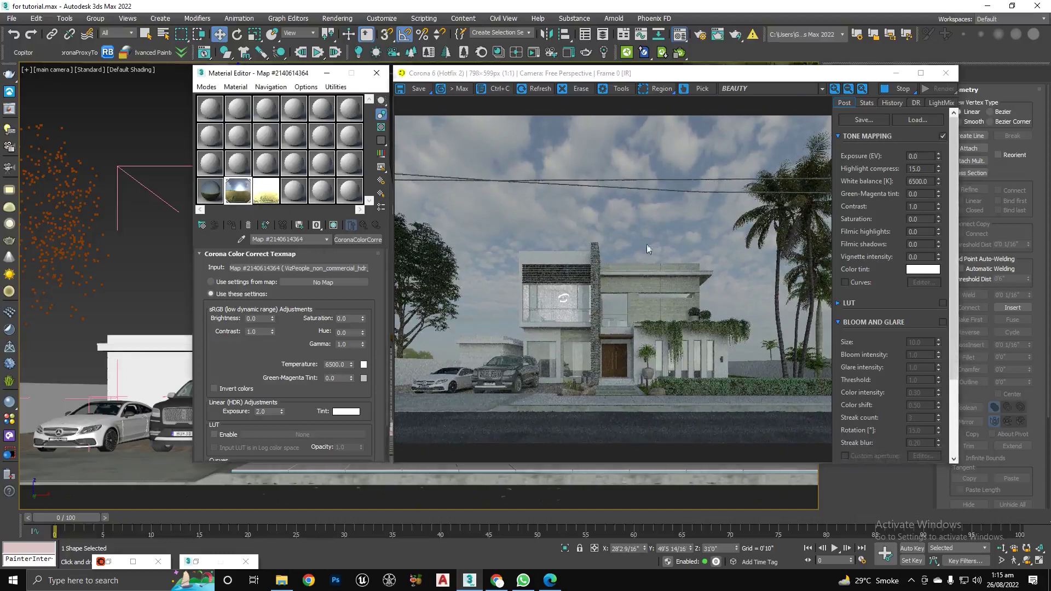
pyautogui.doubleClick(263, 412)
pyautogui.doubleClick(345, 344)
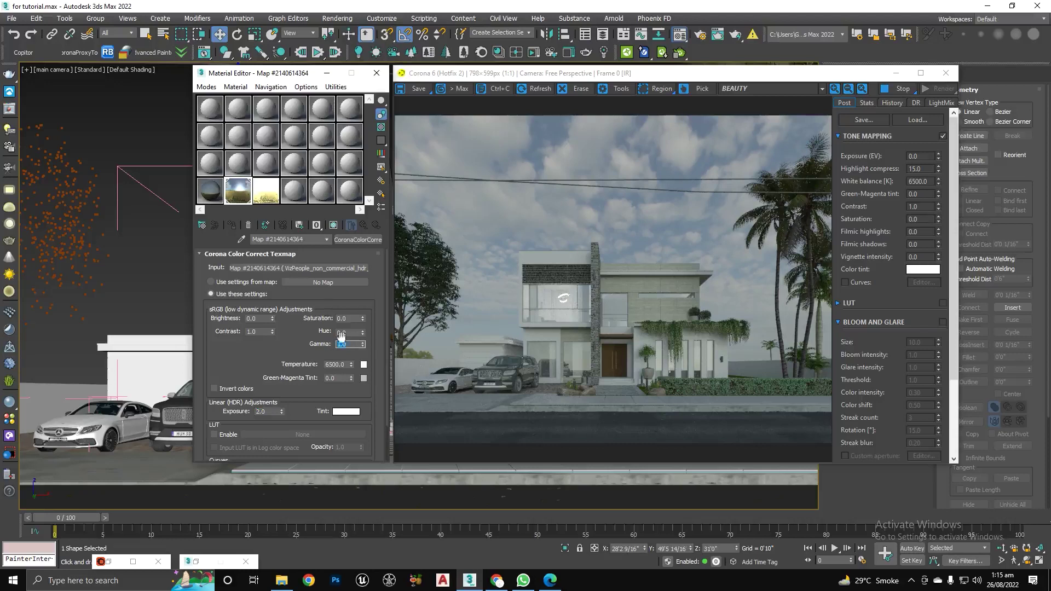
pyautogui.click(299, 268)
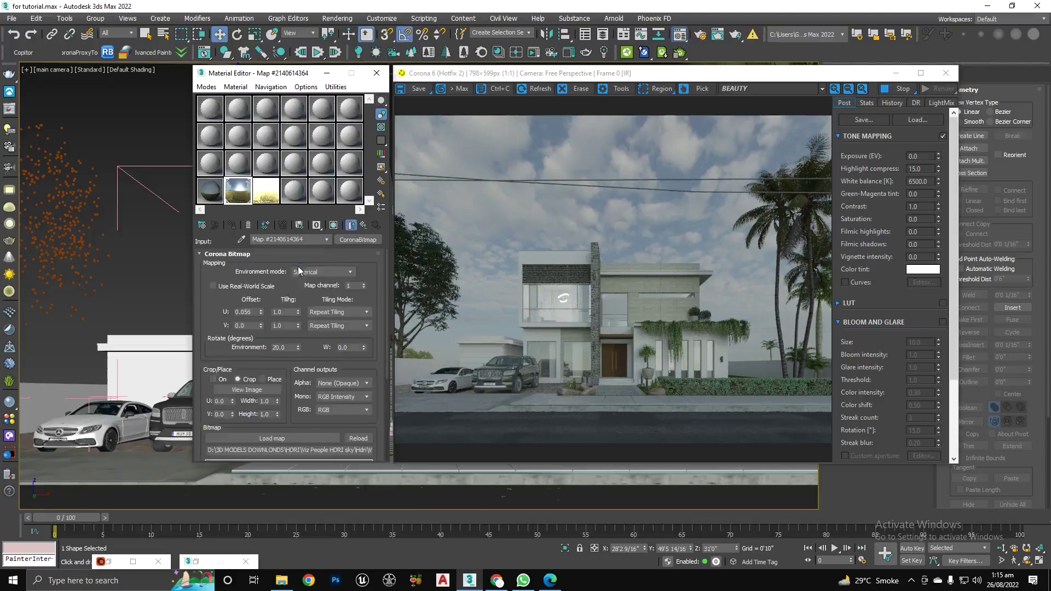
pyautogui.rightClick(260, 312)
pyautogui.rightClick(298, 347)
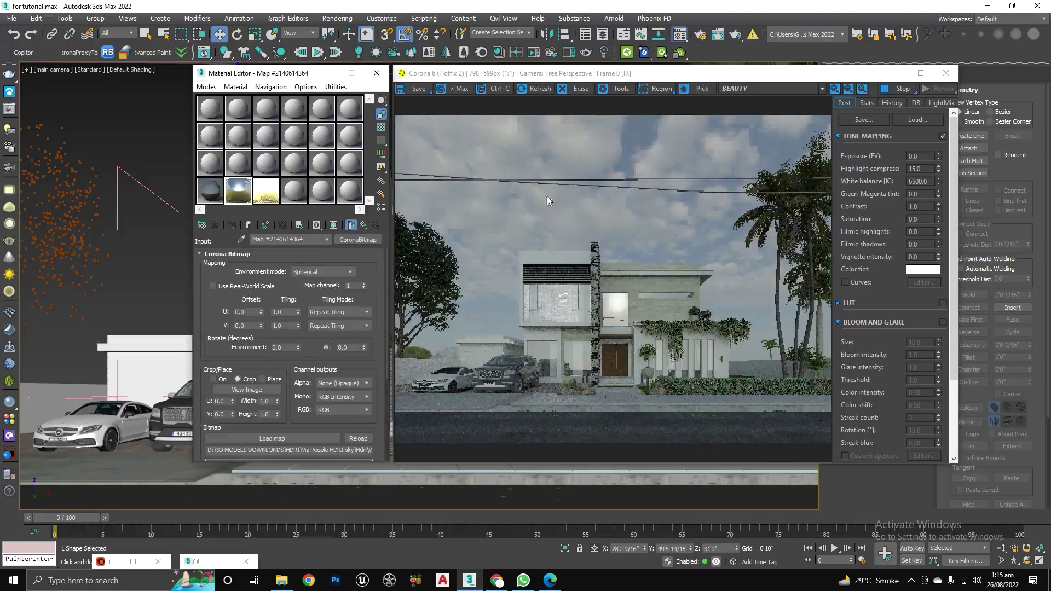
# Try environment rotations of 60, 150 and 270 degrees on the CoronaBitmap to compare the sky and sun direction
pyautogui.click(282, 347)
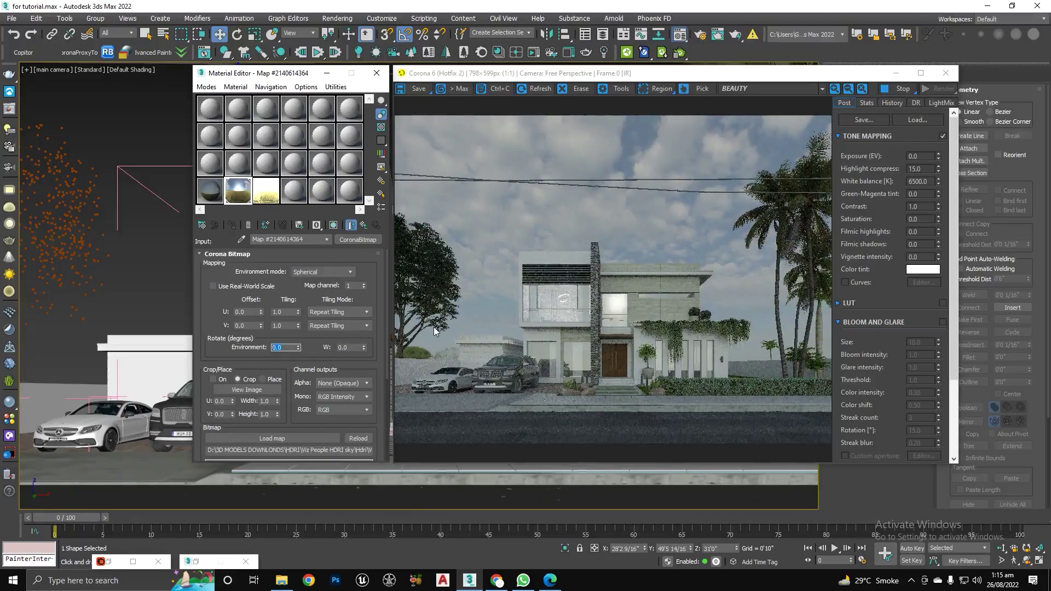
pyautogui.write('60')
pyautogui.press('Return')
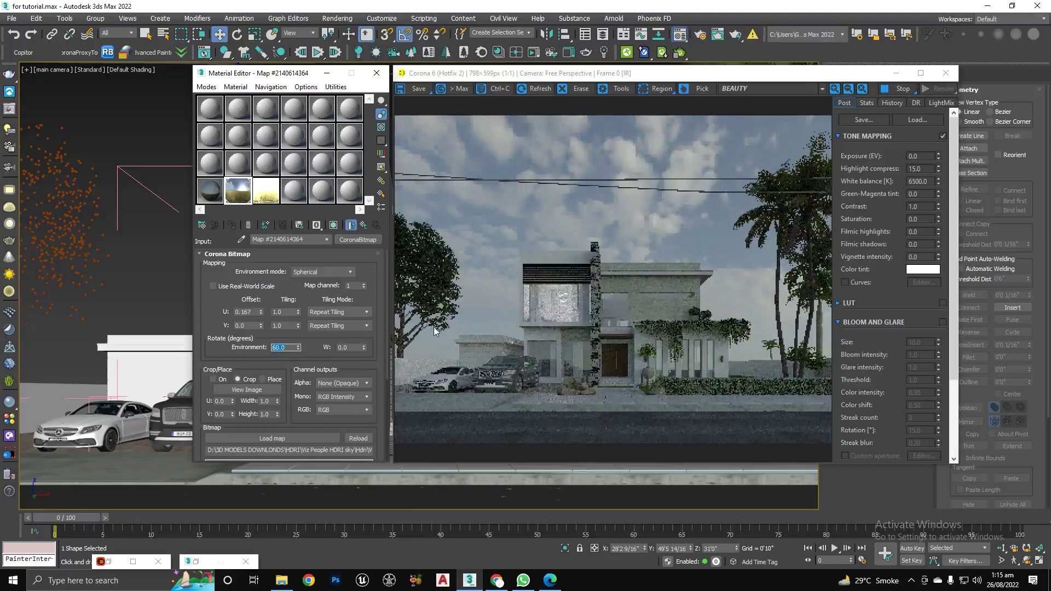
pyautogui.write('150')
pyautogui.press('Return')
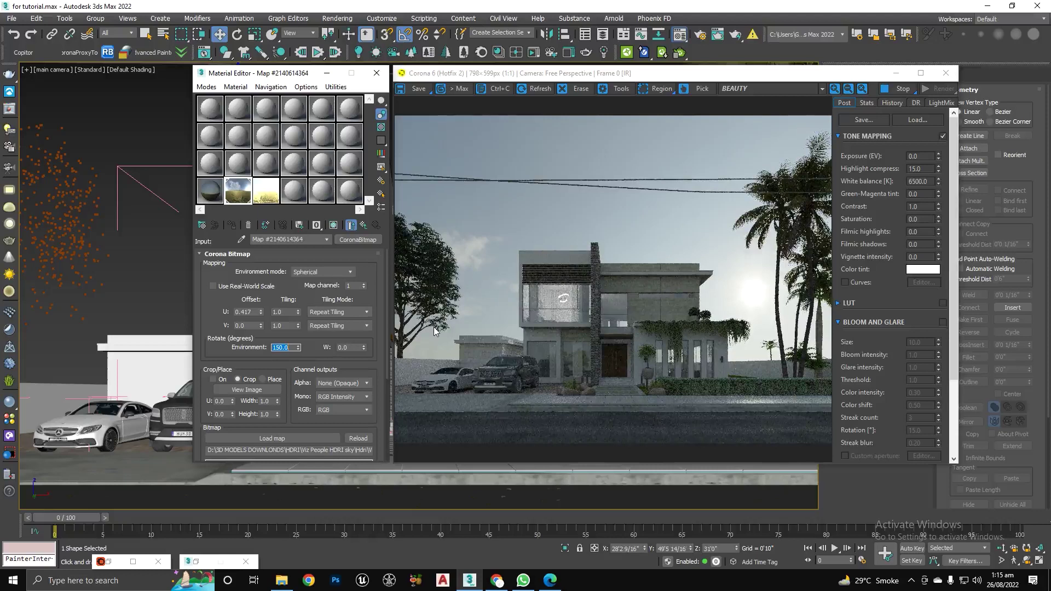
pyautogui.write('270')
pyautogui.press('Return')
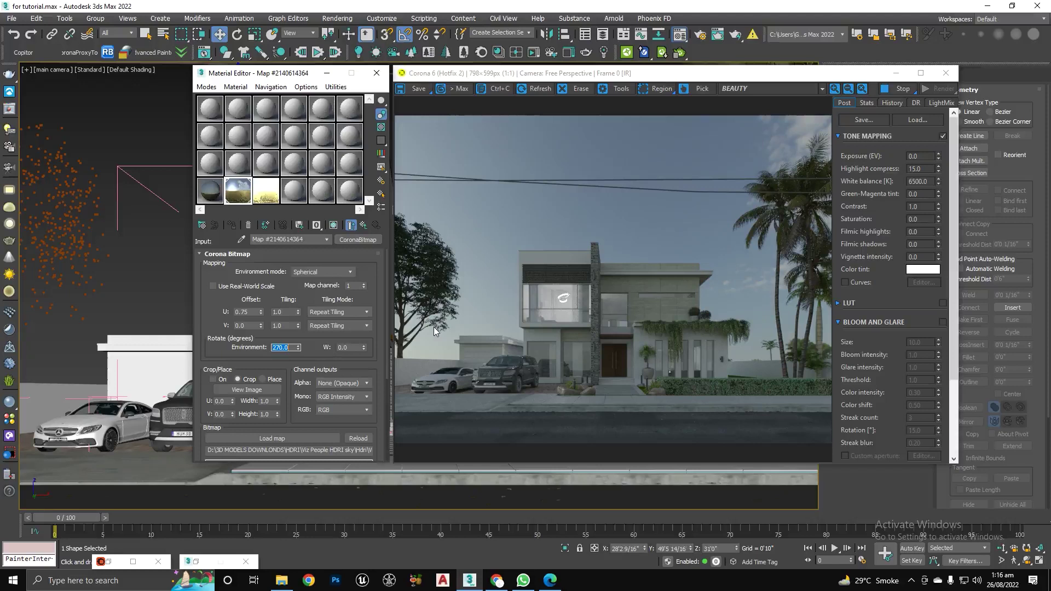
# Set the CoronaBitmap's environment rotation to 30 degrees and return to the parent CoronaColorCorrect map
pyautogui.click(277, 312)
pyautogui.hotkey('shift', 'Tab')
pyautogui.moveTo(386, 309)
pyautogui.mouseDown()
pyautogui.moveTo(385, 392)
pyautogui.moveTo(386, 306)
pyautogui.mouseUp()
pyautogui.doubleClick(282, 347)
pyautogui.write('30')
pyautogui.press('Return')
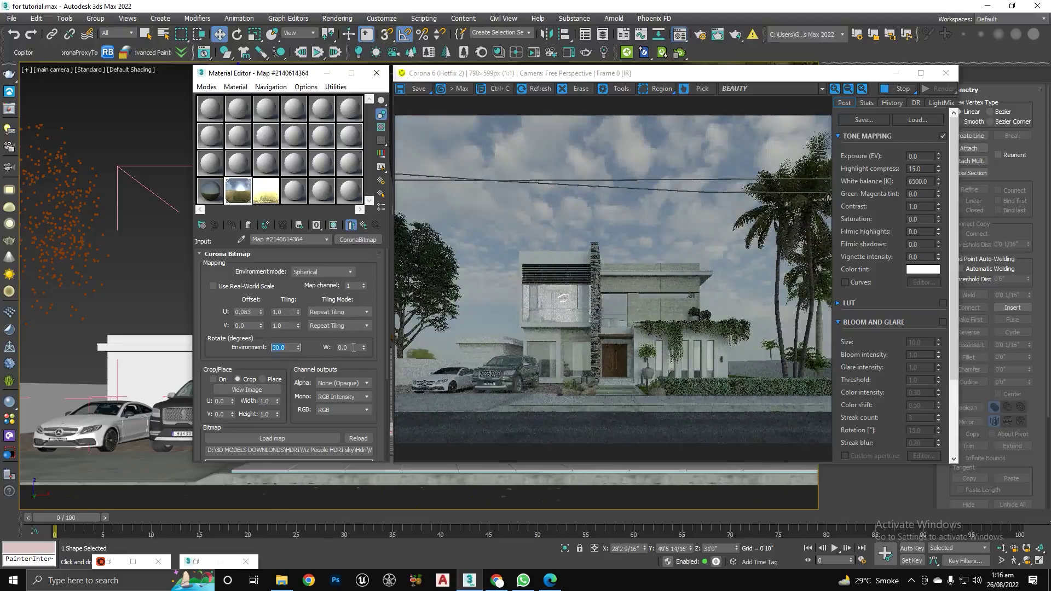
pyautogui.click(363, 225)
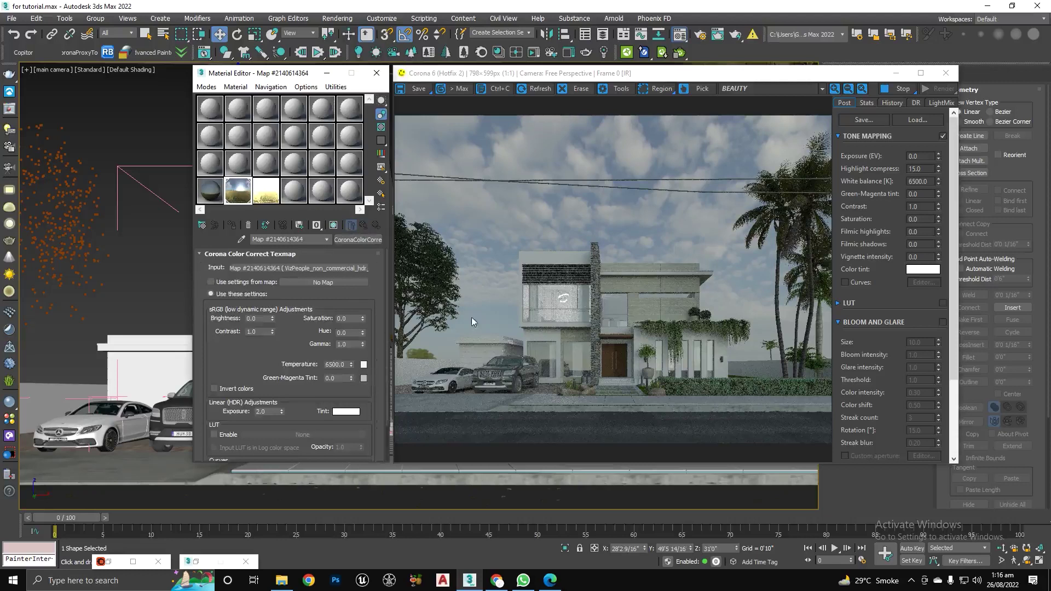
# Try gamma values of 0.8 and 0.6 on the CoronaColorCorrect map and inspect the house closely in the render
pyautogui.doubleClick(344, 344)
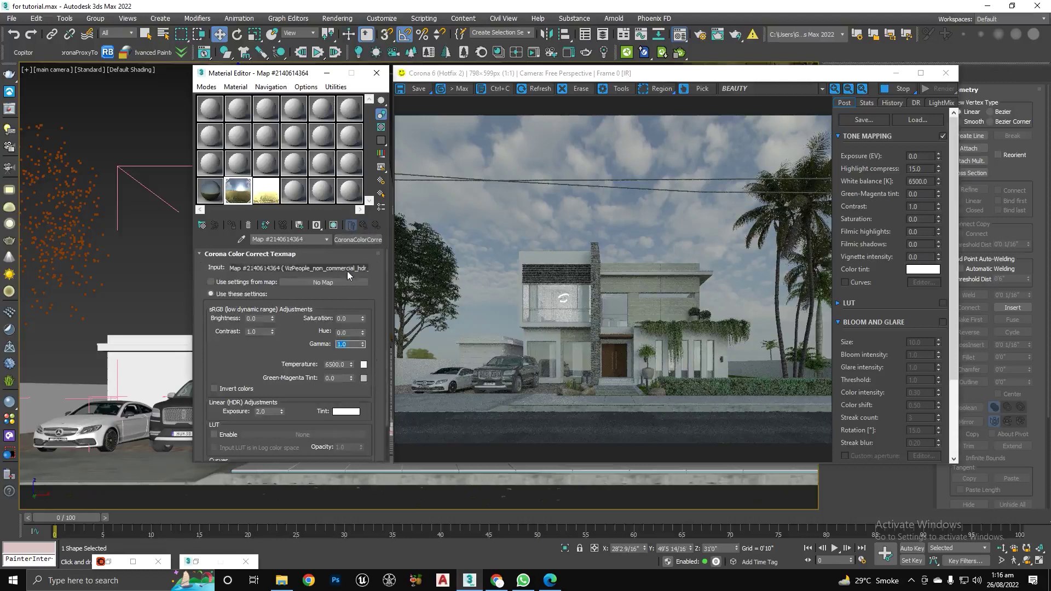
pyautogui.write('0.')
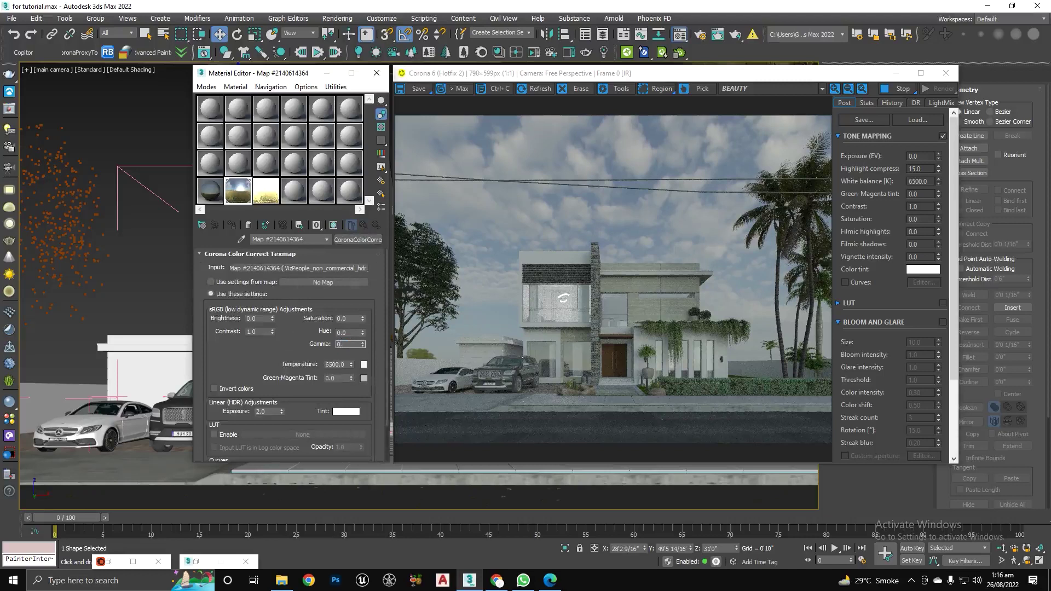
pyautogui.write('8')
pyautogui.press('Return')
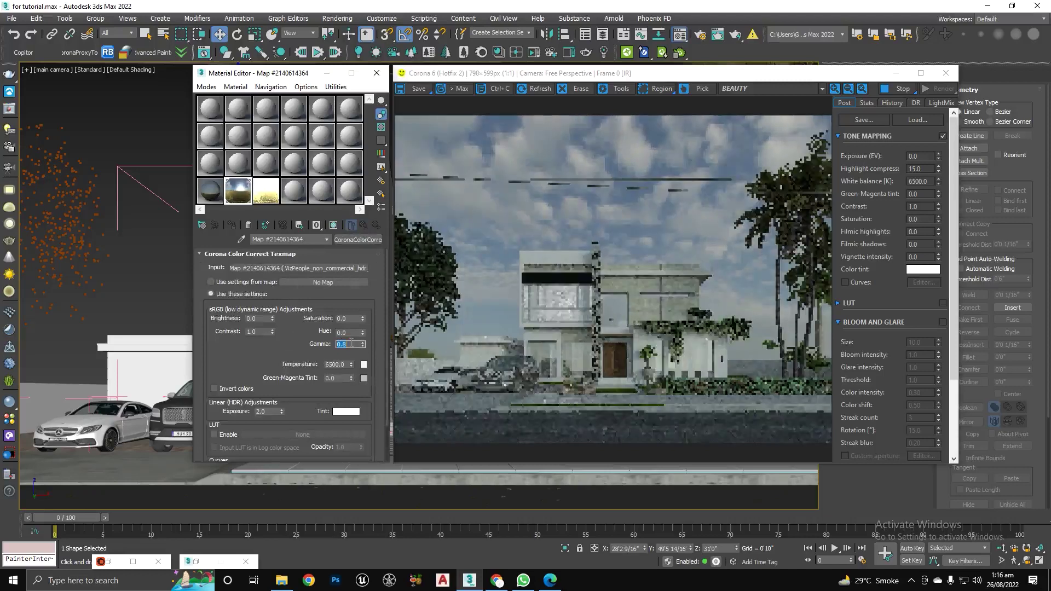
pyautogui.write('0.6')
pyautogui.press('Return')
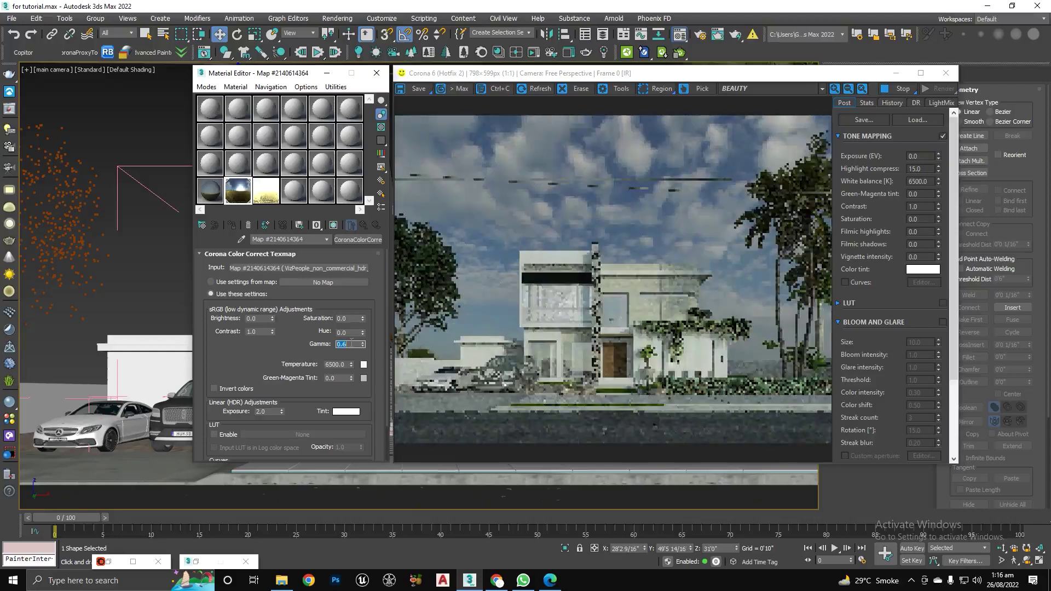
pyautogui.scroll(1, 616, 303)
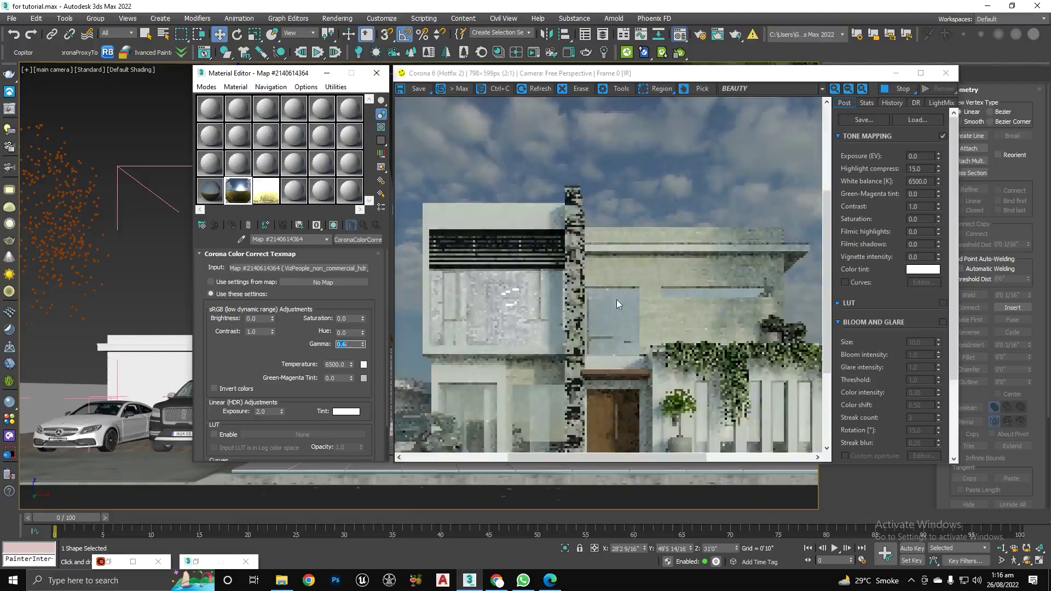
pyautogui.scroll(-1, 567, 284)
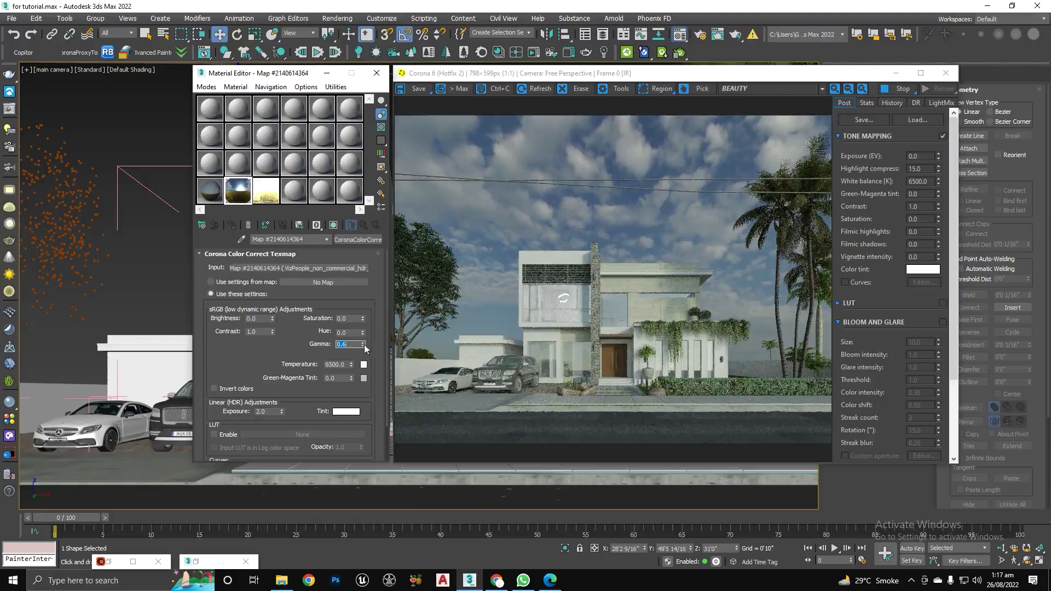
# Try a linear HDR exposure of 5, settle on 4, and reset the CoronaColorCorrect map's gamma to 1.0
pyautogui.click(263, 411)
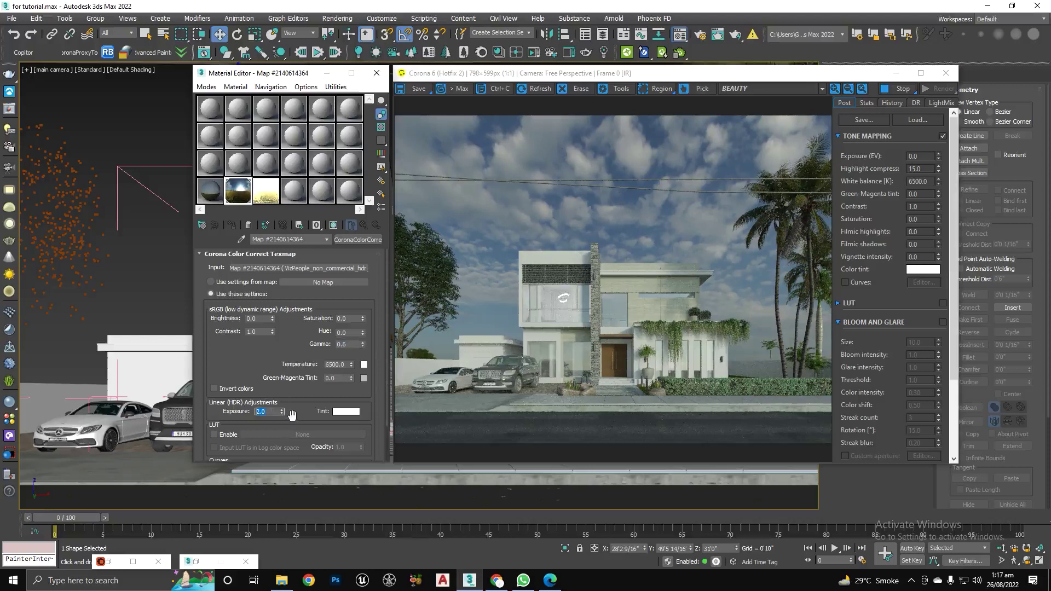
pyautogui.write('5')
pyautogui.press('Return')
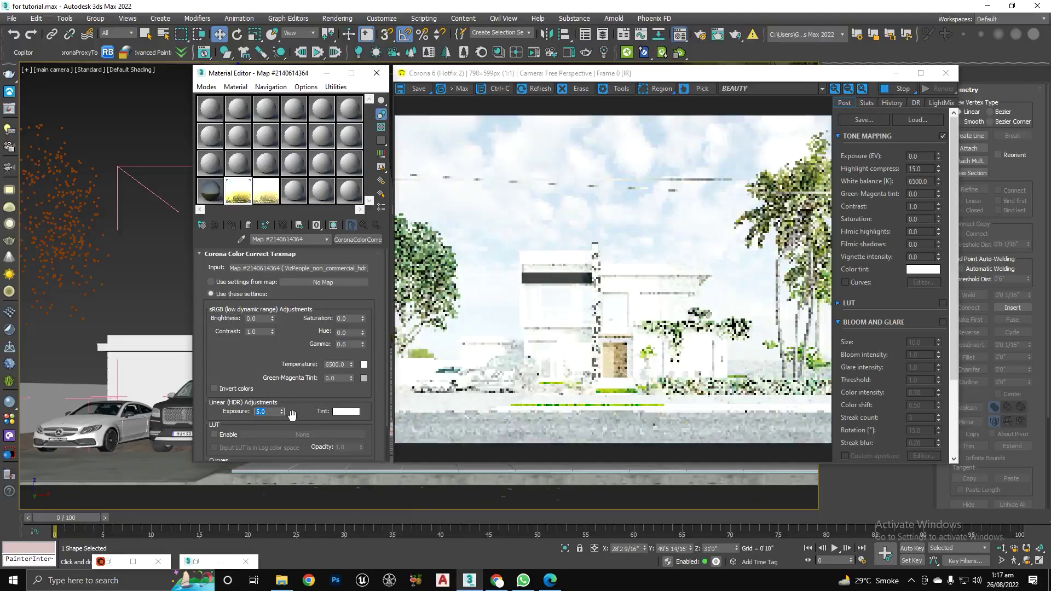
pyautogui.write('4')
pyautogui.press('Return')
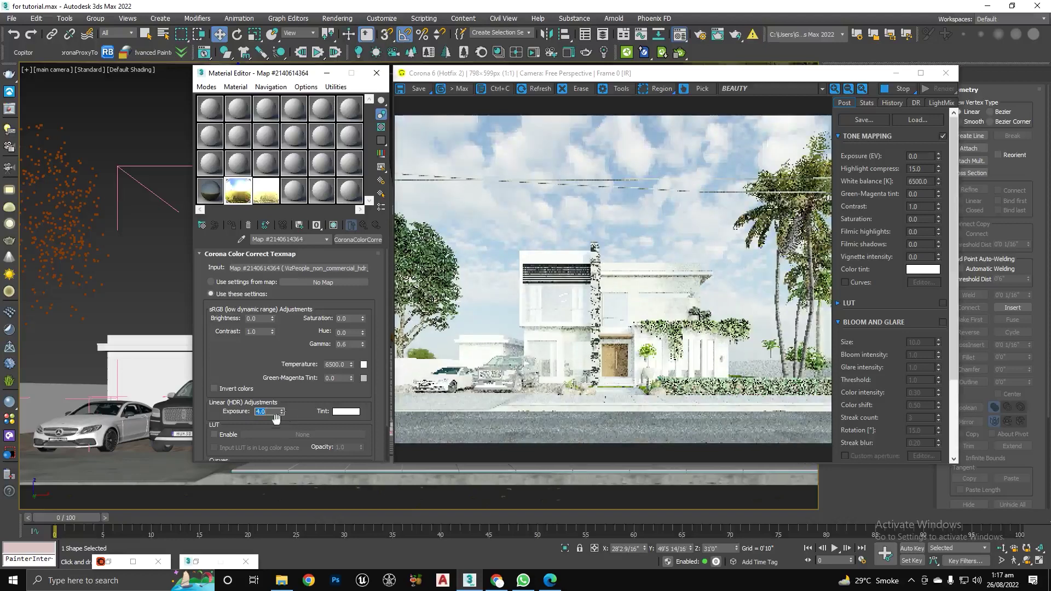
pyautogui.rightClick(362, 346)
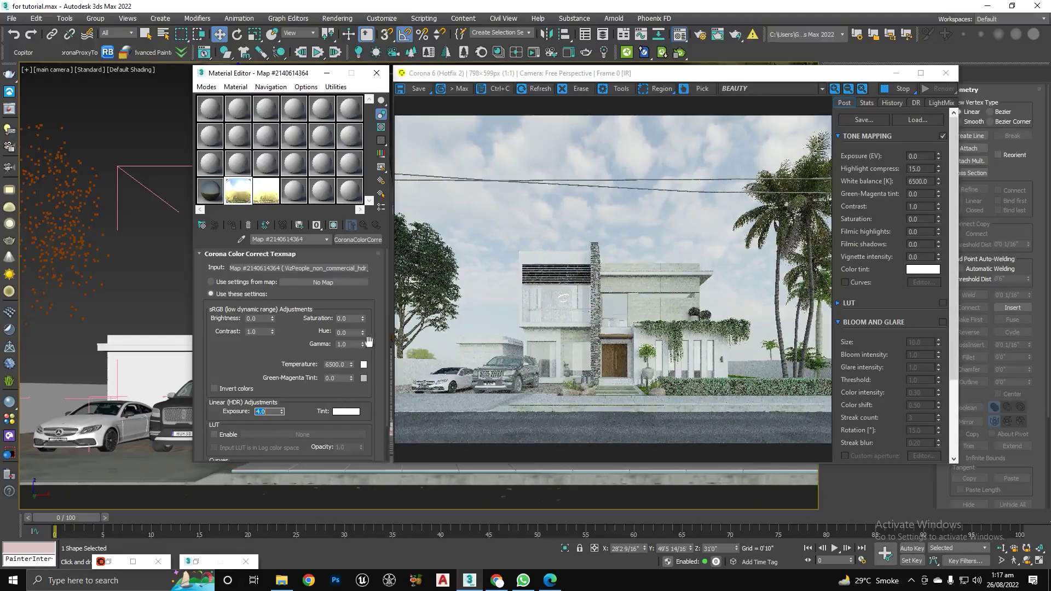
pyautogui.moveTo(351, 345); pyautogui.dragTo(311, 338)
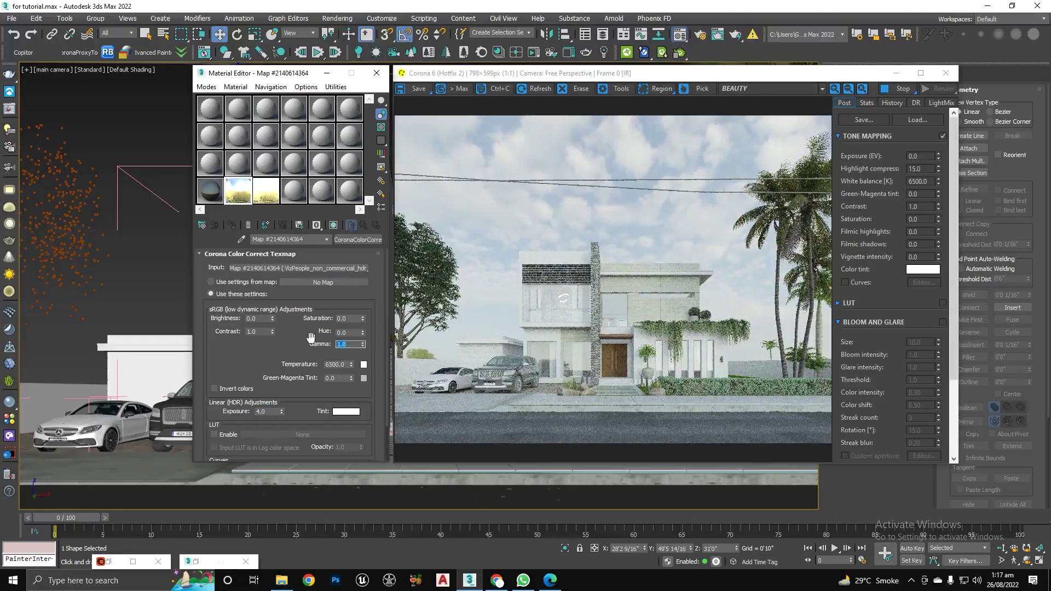
# Compare gamma values of 0.8 and 0.75 on the CoronaColorCorrect map in the render, then settle on 0.6
pyautogui.write('0.8')
pyautogui.press('Return')
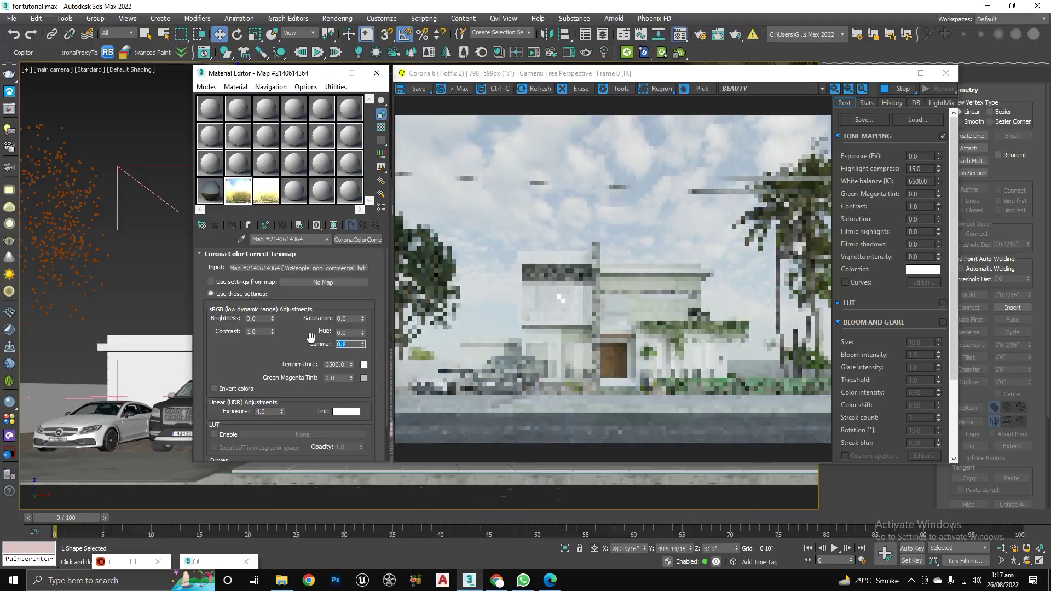
pyautogui.write('0.75')
pyautogui.press('Return')
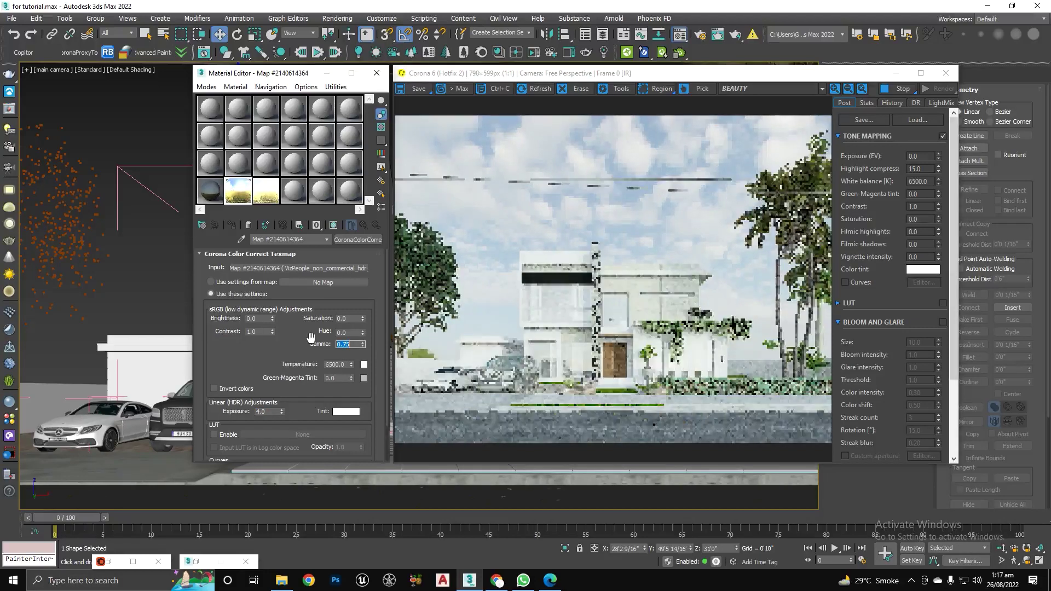
pyautogui.scroll(1, 680, 326)
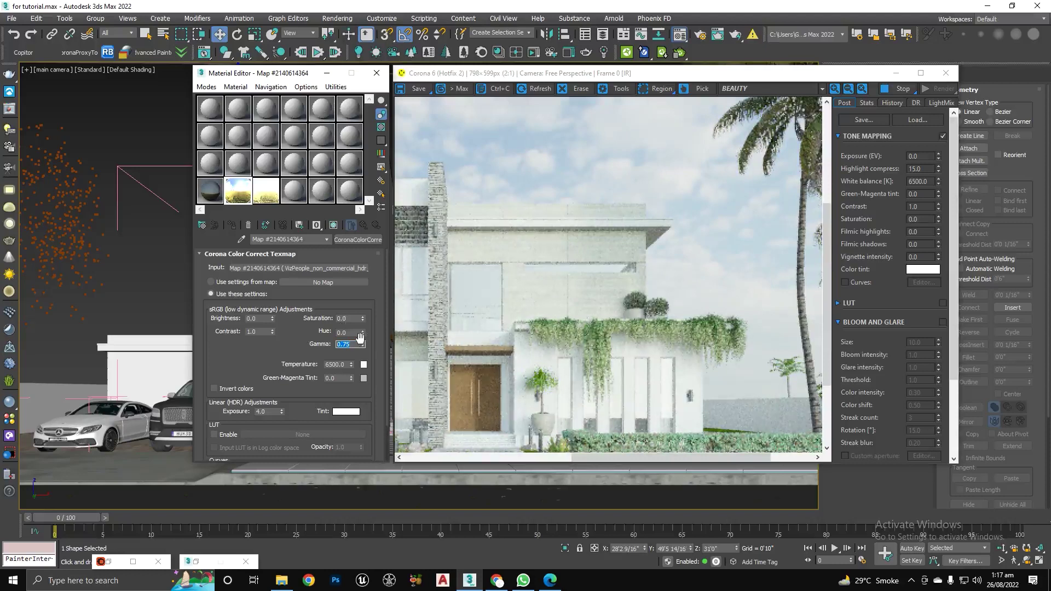
pyautogui.write('6')
pyautogui.press('Return')
pyautogui.write('0.6')
pyautogui.press('Return')
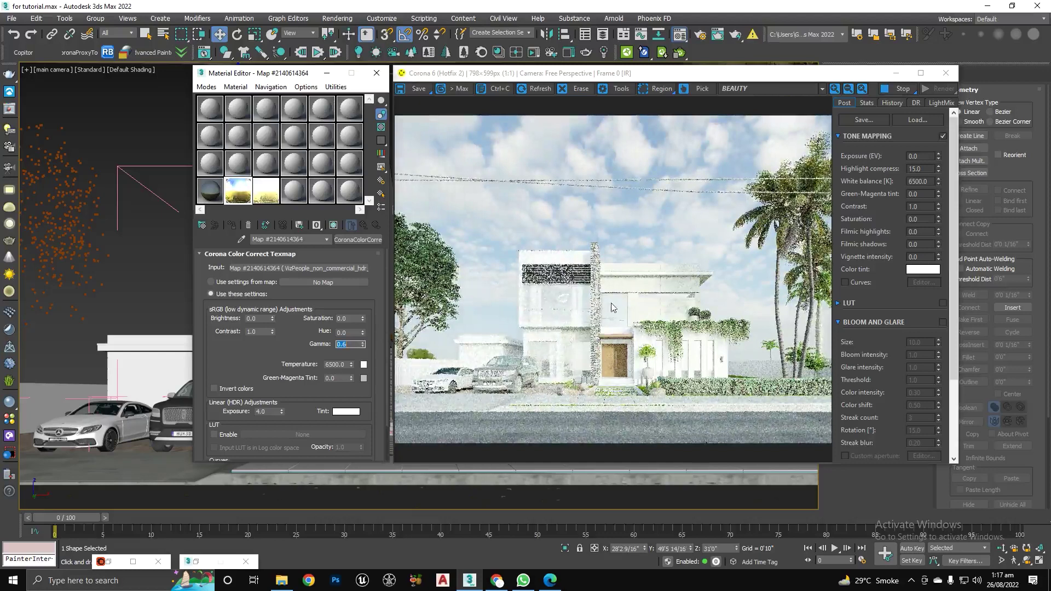
# Try colour temperatures of 10000, 12000, 2000 and 3000 on the CoronaColorCorrect map, then restore the default of 6500
pyautogui.doubleClick(338, 365)
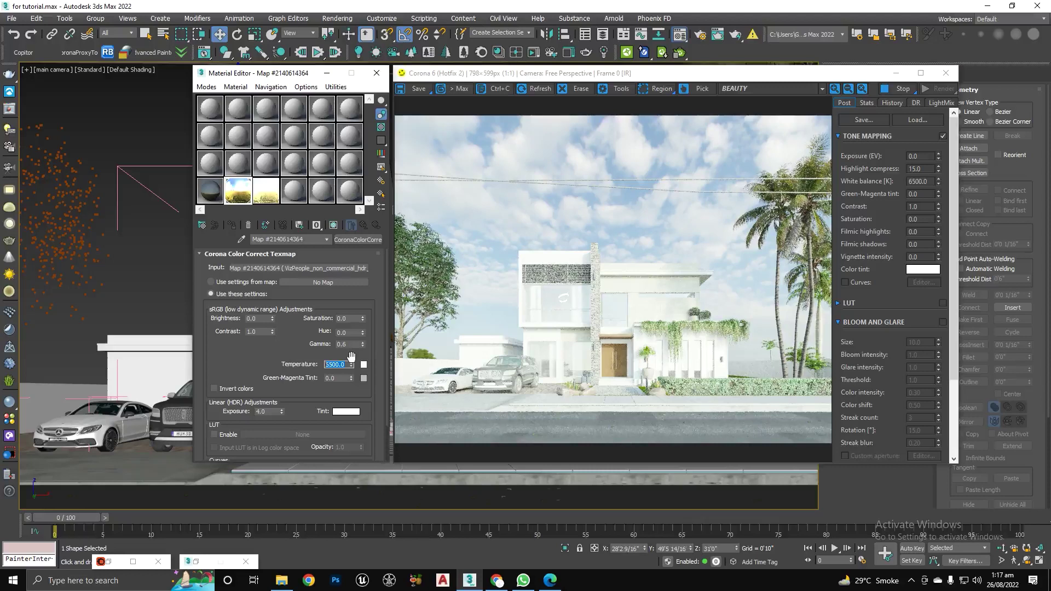
pyautogui.write('000')
pyautogui.press('Return')
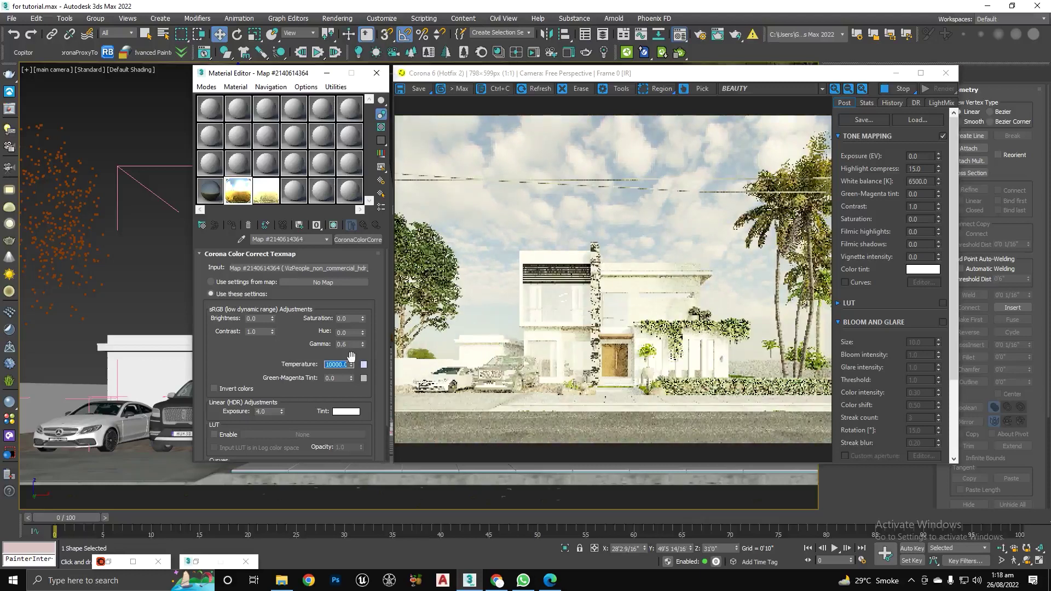
pyautogui.write('12000')
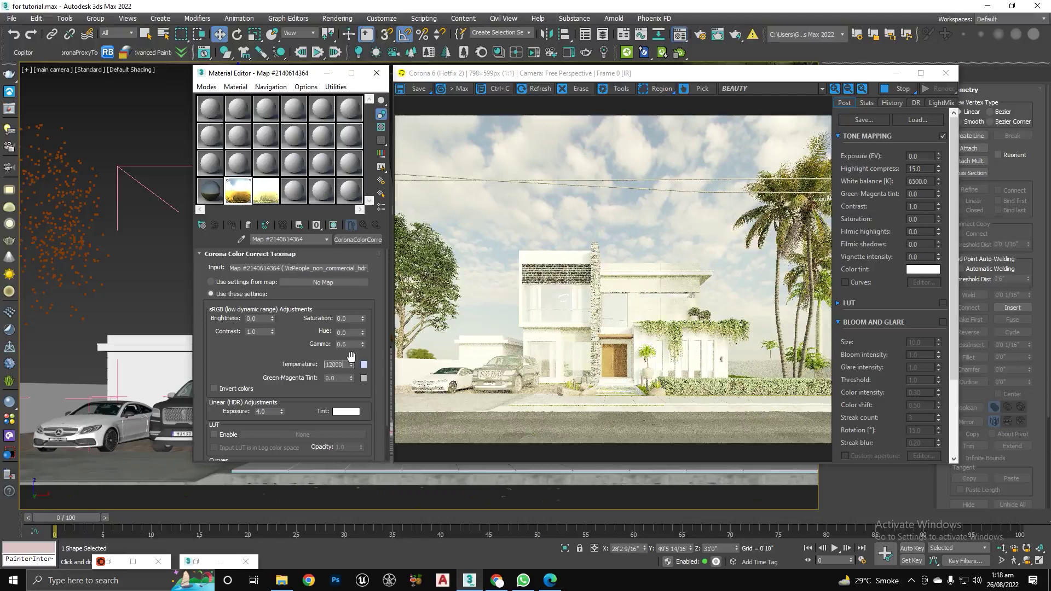
pyautogui.press('Return')
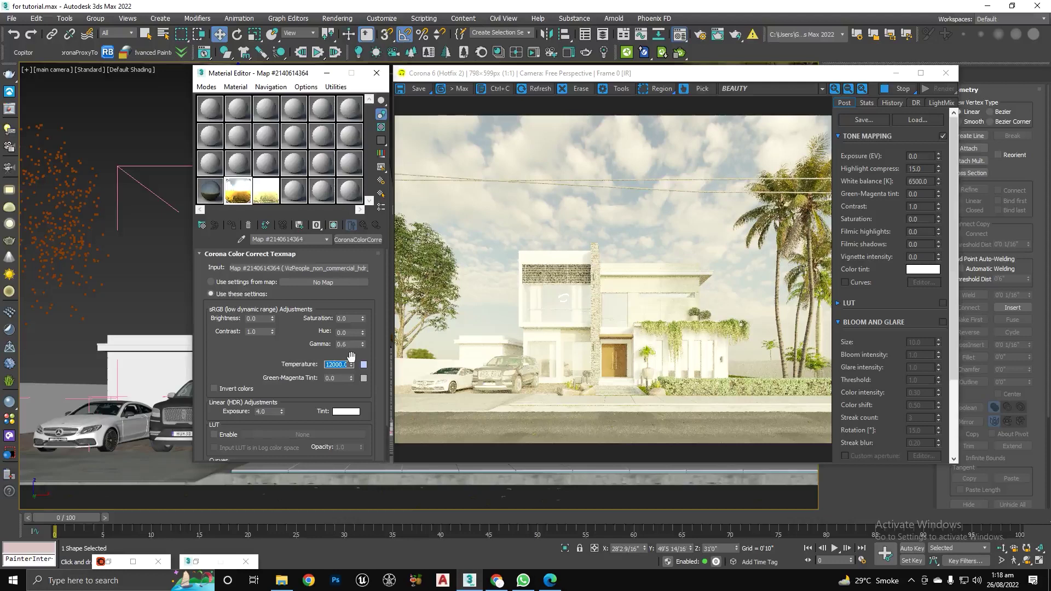
pyautogui.write('2000')
pyautogui.press('Return')
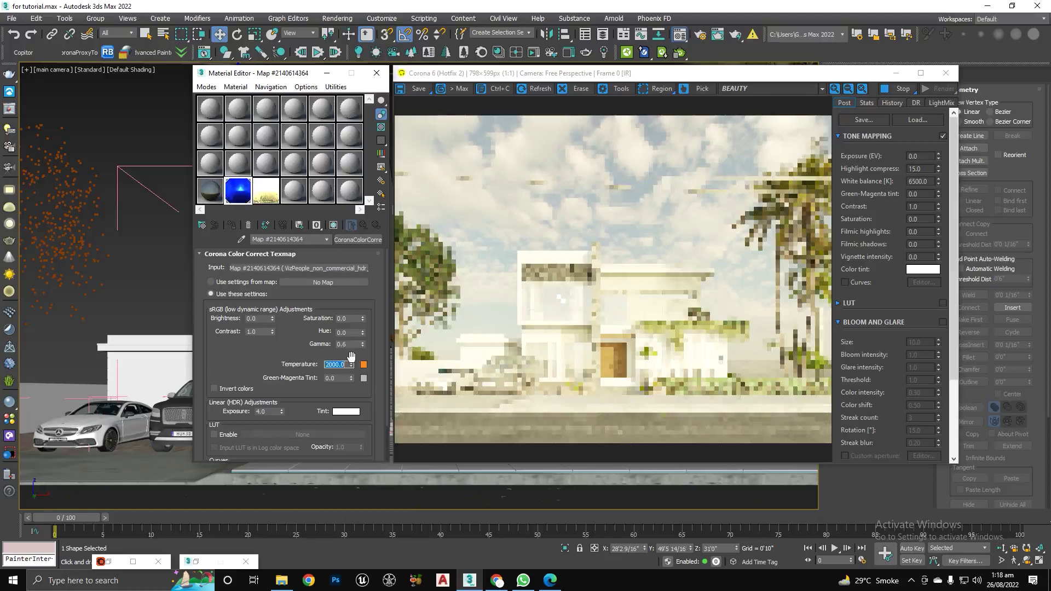
pyautogui.write('30')
pyautogui.press('Return')
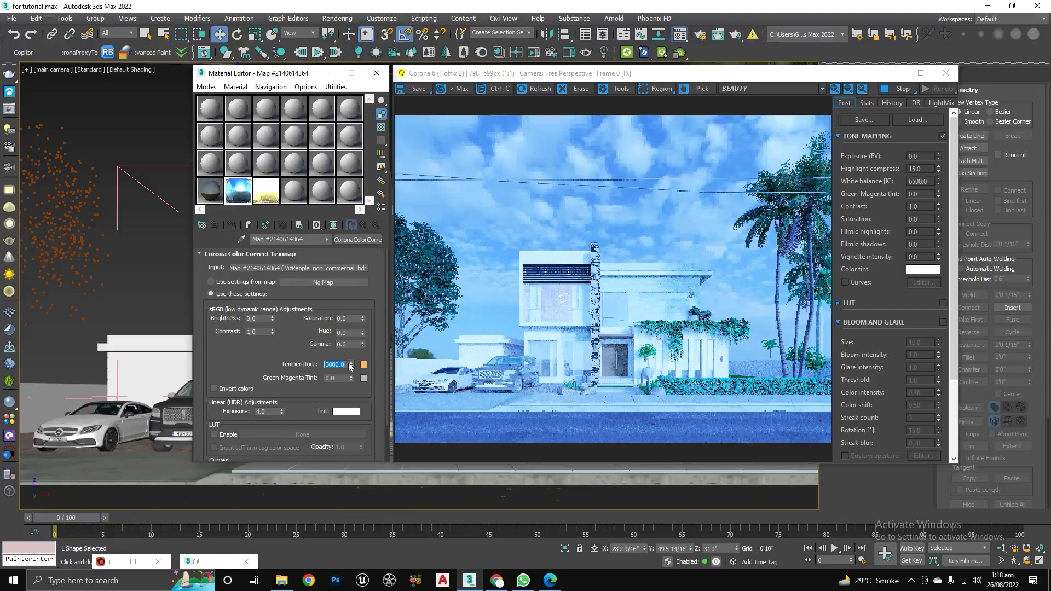
pyautogui.rightClick(351, 365)
pyautogui.moveTo(271, 411); pyautogui.dragTo(240, 405)
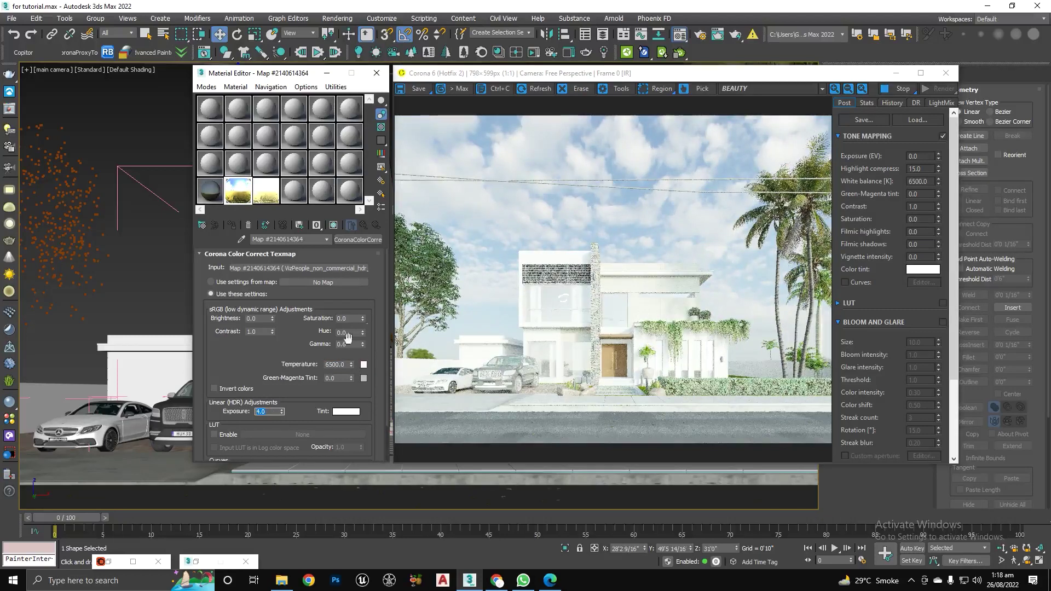
# Open Render Setup, enable the Direct visibility override in Corona's scene environment, and arrange the windows so the full render is in view
pyautogui.moveTo(537, 74); pyautogui.dragTo(570, 76)
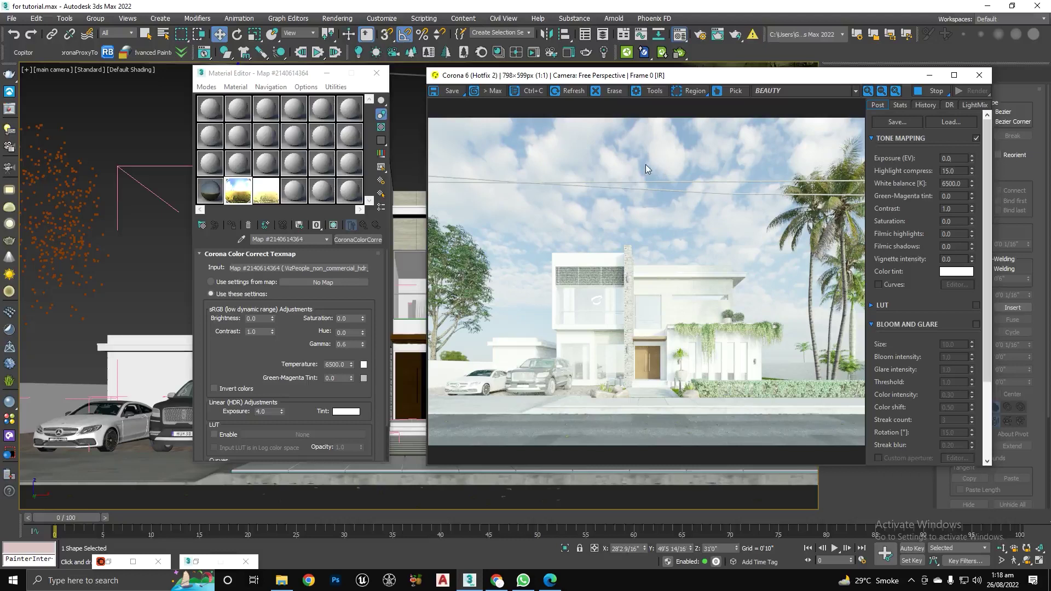
pyautogui.moveTo(644, 75); pyautogui.dragTo(608, 94)
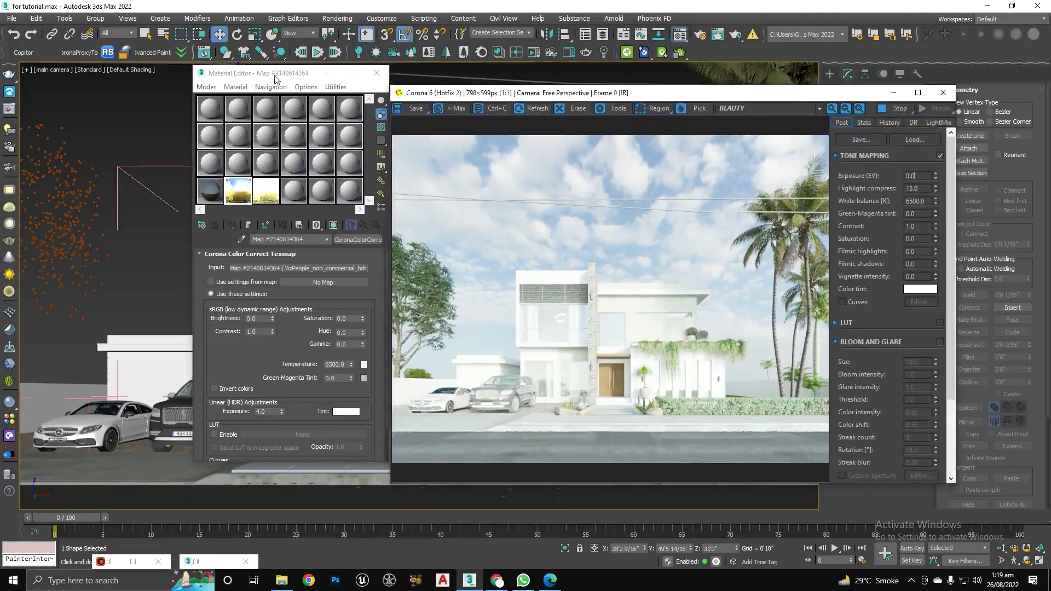
pyautogui.moveTo(277, 74); pyautogui.dragTo(227, 95)
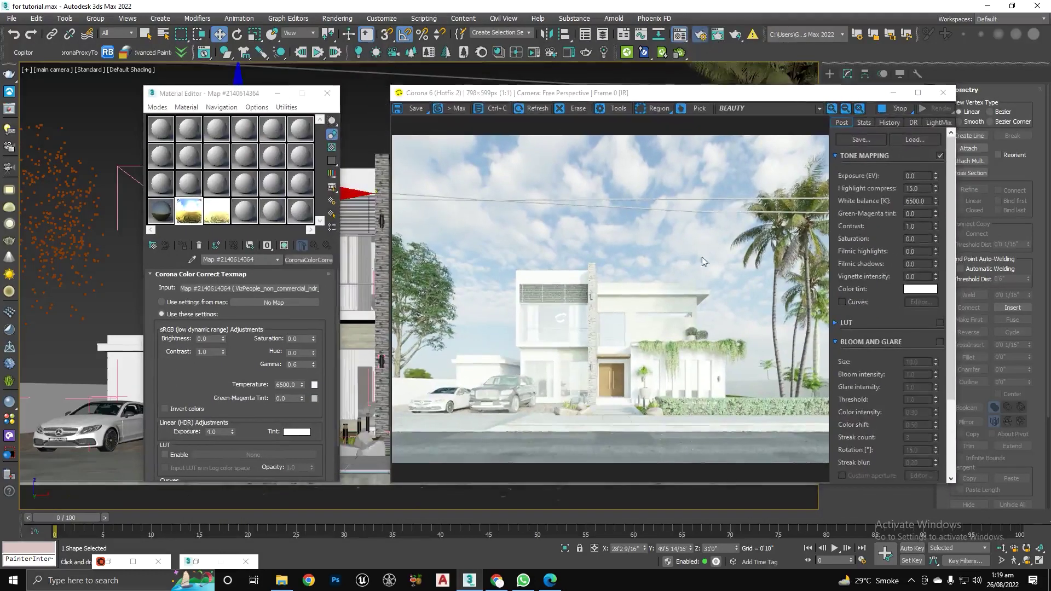
pyautogui.press('F10')
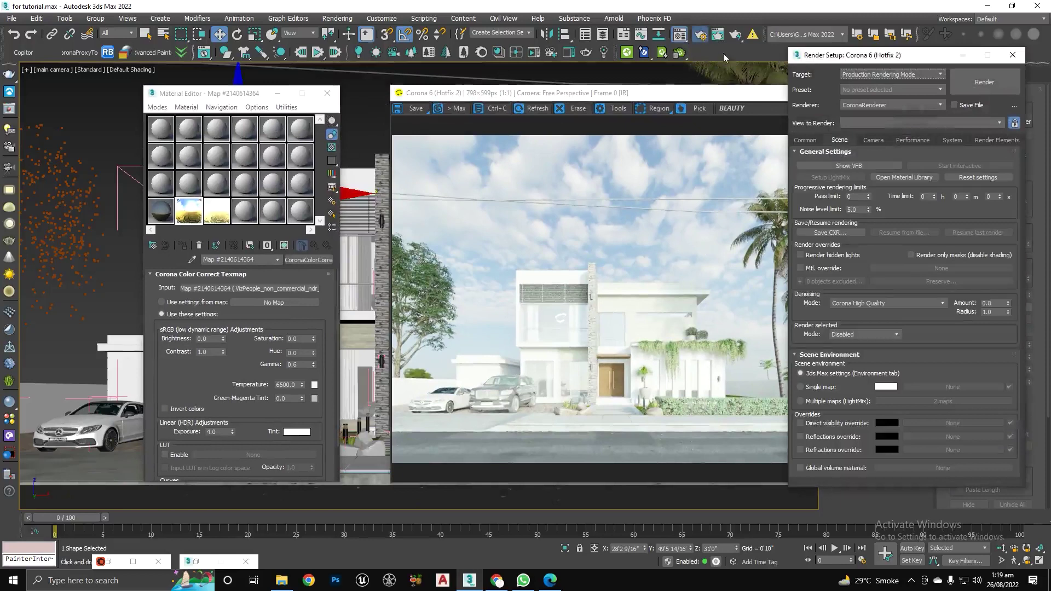
pyautogui.moveTo(821, 58); pyautogui.dragTo(786, 75)
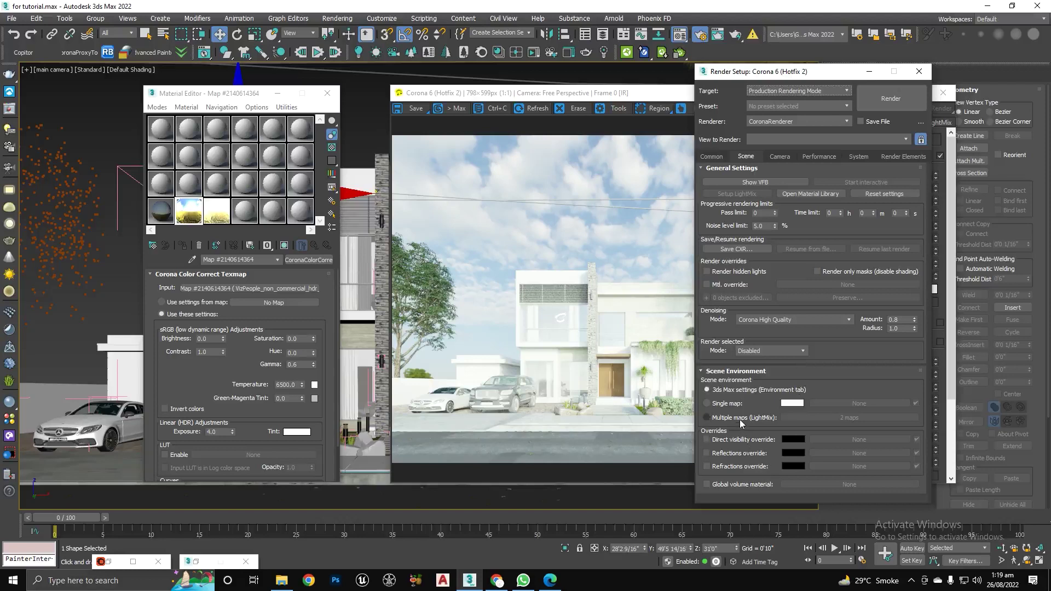
pyautogui.click(736, 440)
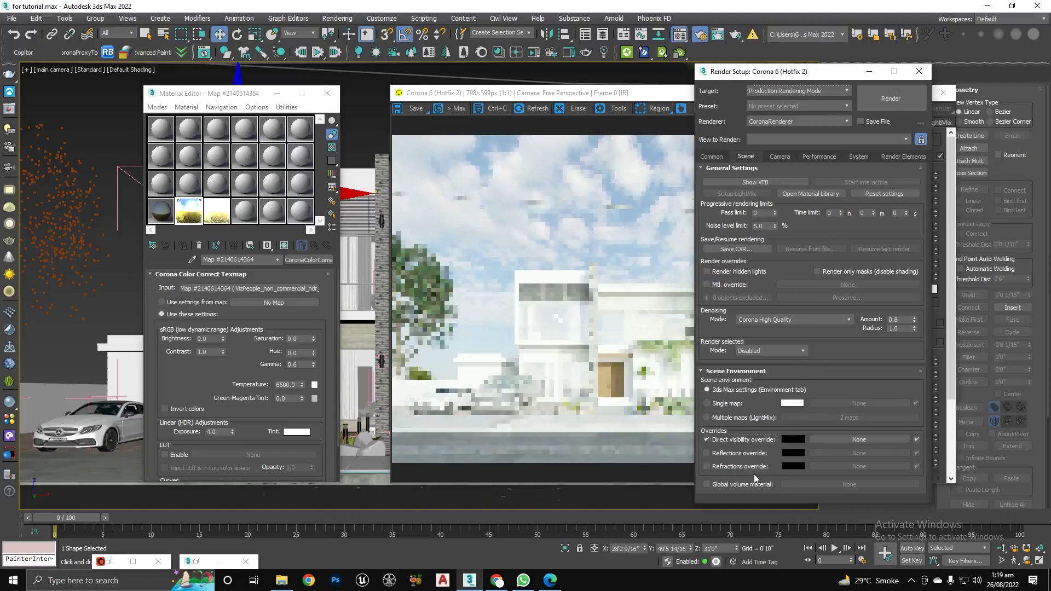
pyautogui.moveTo(759, 75); pyautogui.dragTo(833, 75)
pyautogui.moveTo(641, 93); pyautogui.dragTo(511, 84)
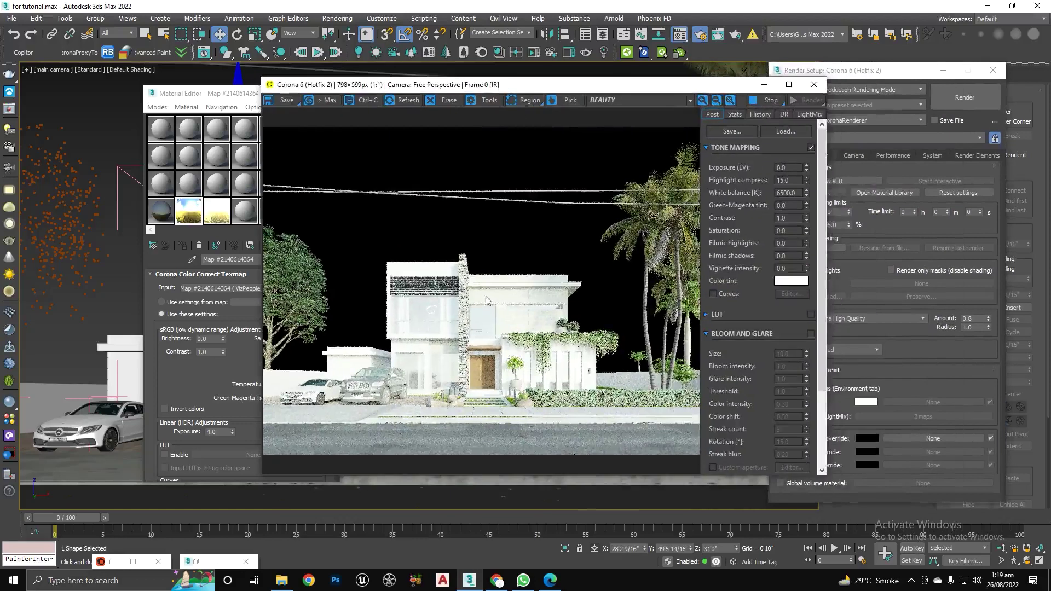
# Move the Material Editor clear of the render and set the CoronaColorCorrect map's linear HDR exposure to 3
pyautogui.click(211, 97)
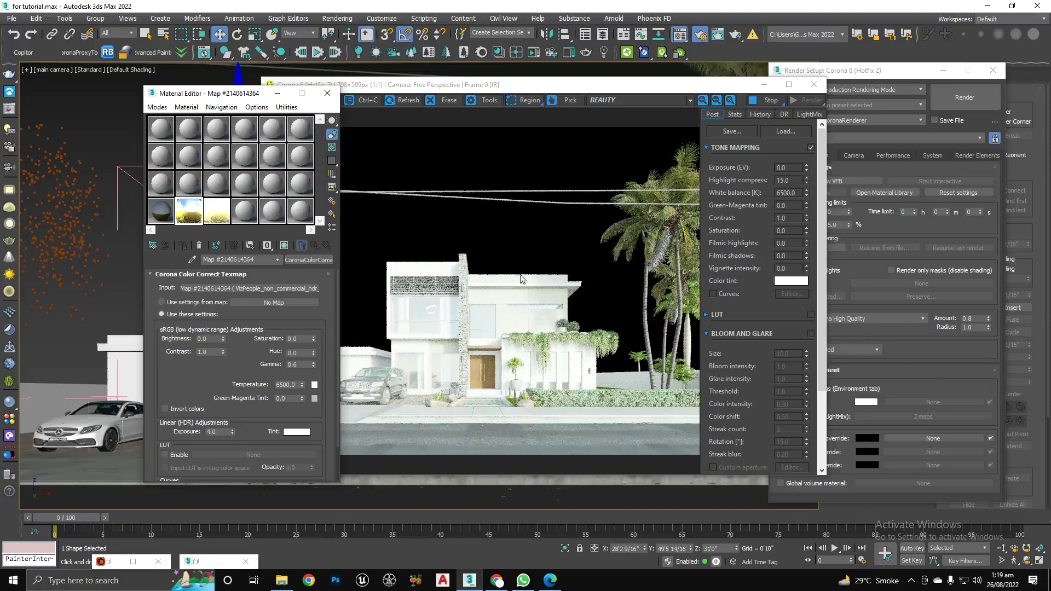
pyautogui.moveTo(233, 94); pyautogui.dragTo(153, 96)
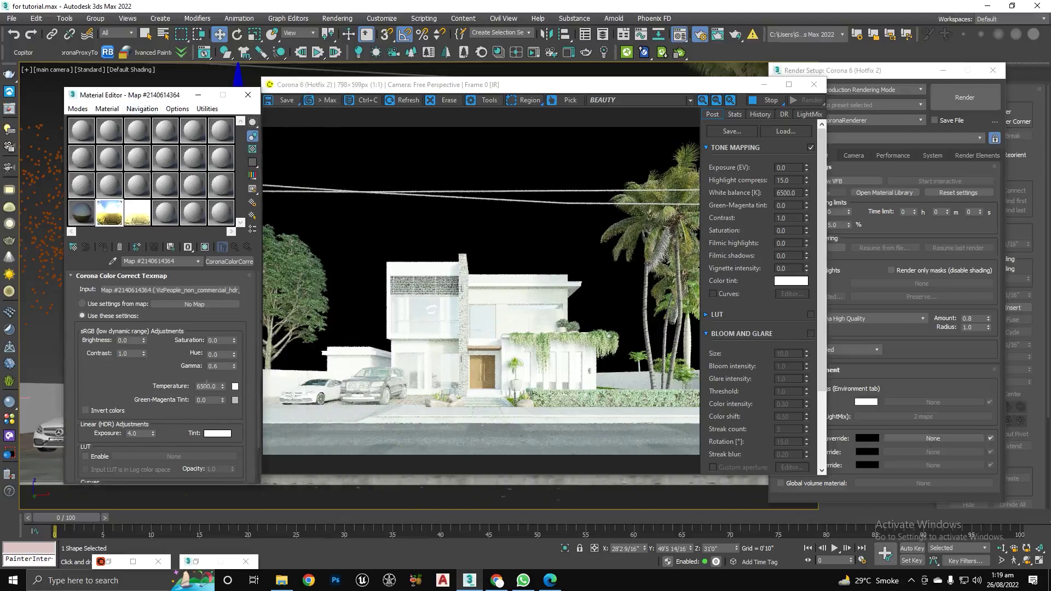
pyautogui.moveTo(140, 434); pyautogui.dragTo(113, 433)
pyautogui.write('3')
pyautogui.press('Return')
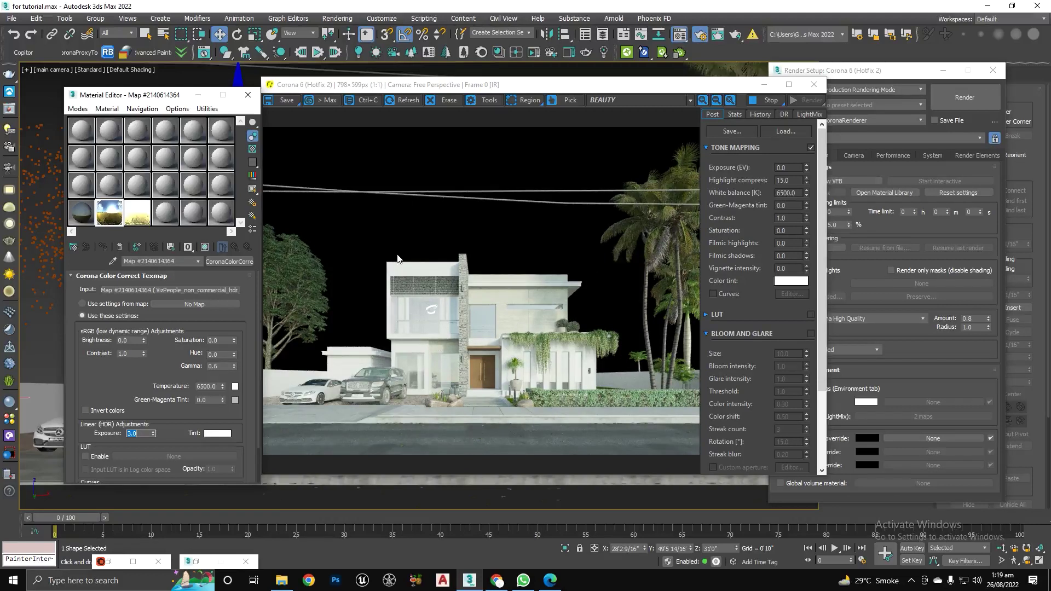
# Duplicate the CoronaColorCorrect sky map into an empty sample slot and assign it as an instance to the Direct visibility override
pyautogui.moveTo(496, 85); pyautogui.dragTo(484, 81)
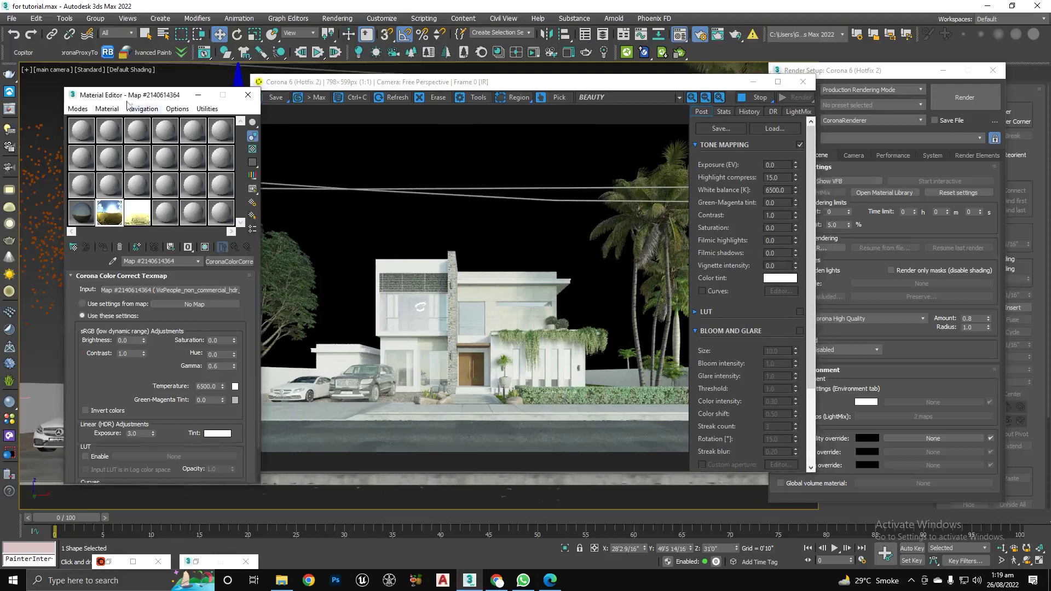
pyautogui.moveTo(130, 94); pyautogui.dragTo(98, 93)
pyautogui.click(189, 218)
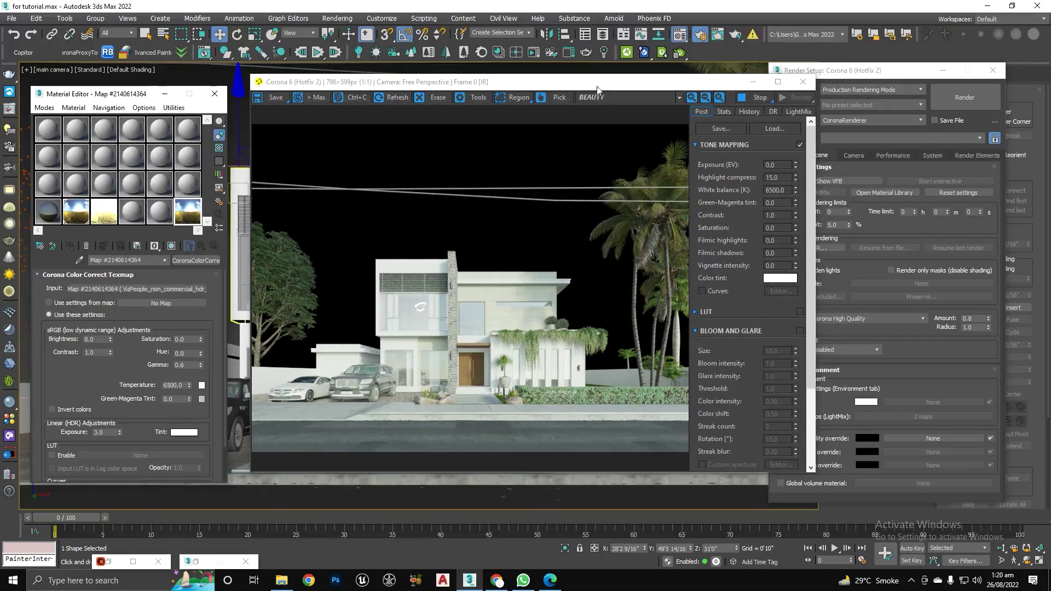
pyautogui.moveTo(592, 87); pyautogui.dragTo(563, 83)
pyautogui.click(202, 217)
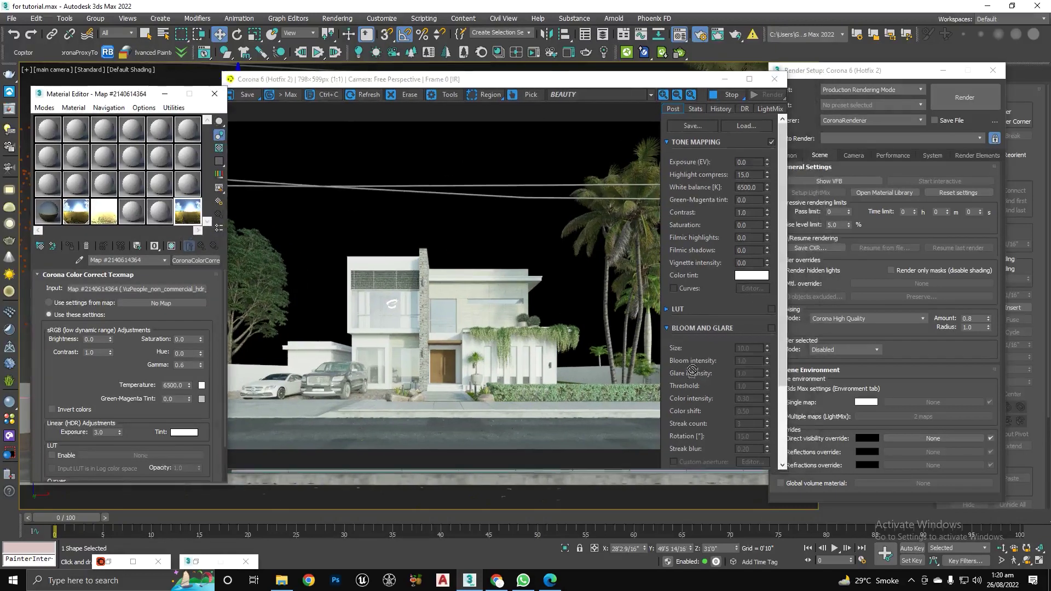
pyautogui.moveTo(199, 262); pyautogui.dragTo(937, 440)
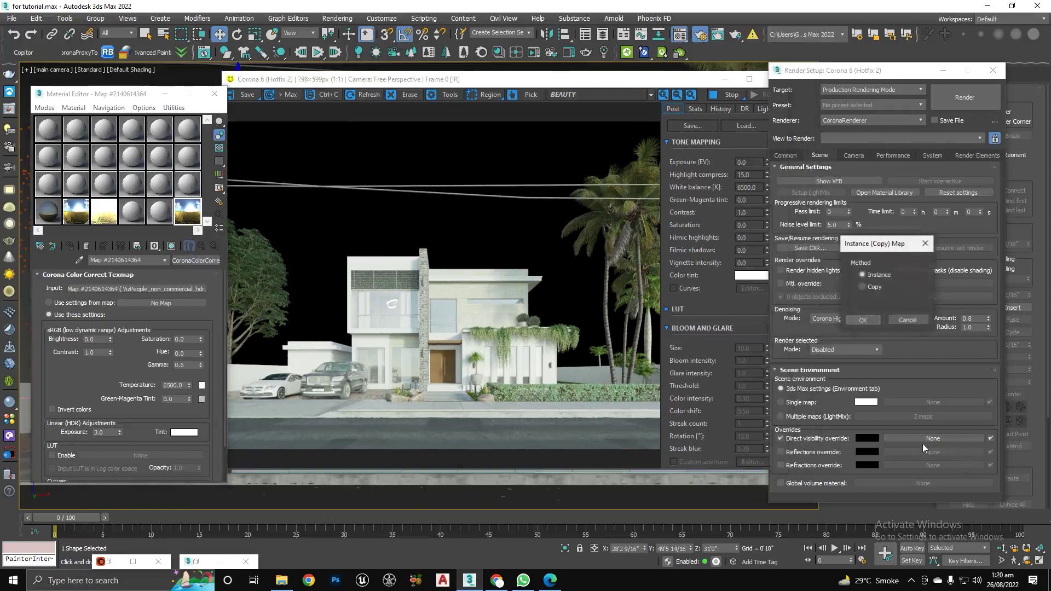
pyautogui.click(865, 320)
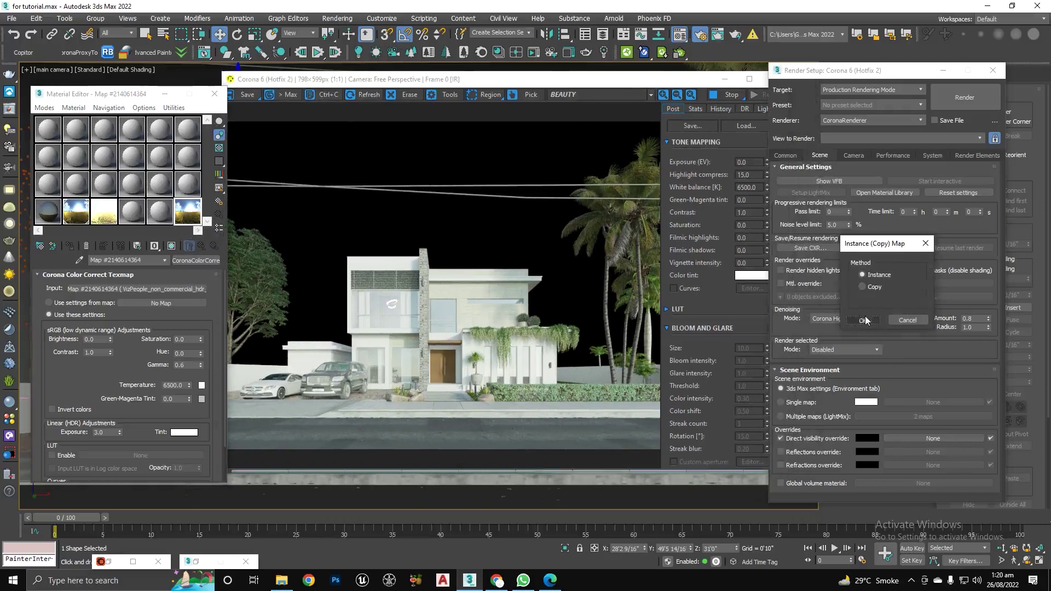
pyautogui.click(865, 321)
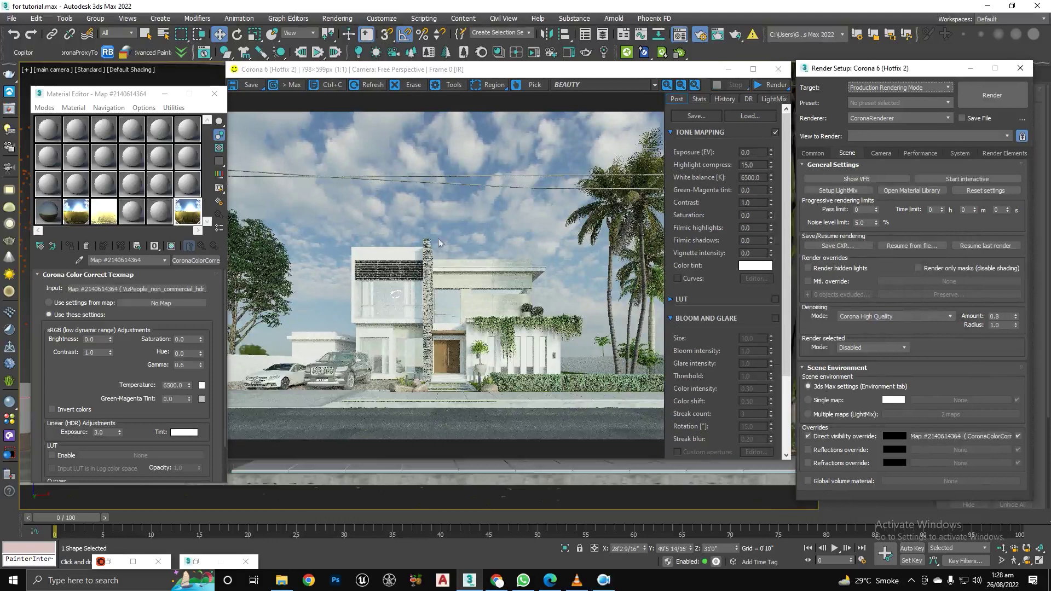
# Restart interactive rendering and arrange the frame buffer and Material Editor side by side
pyautogui.click(784, 88)
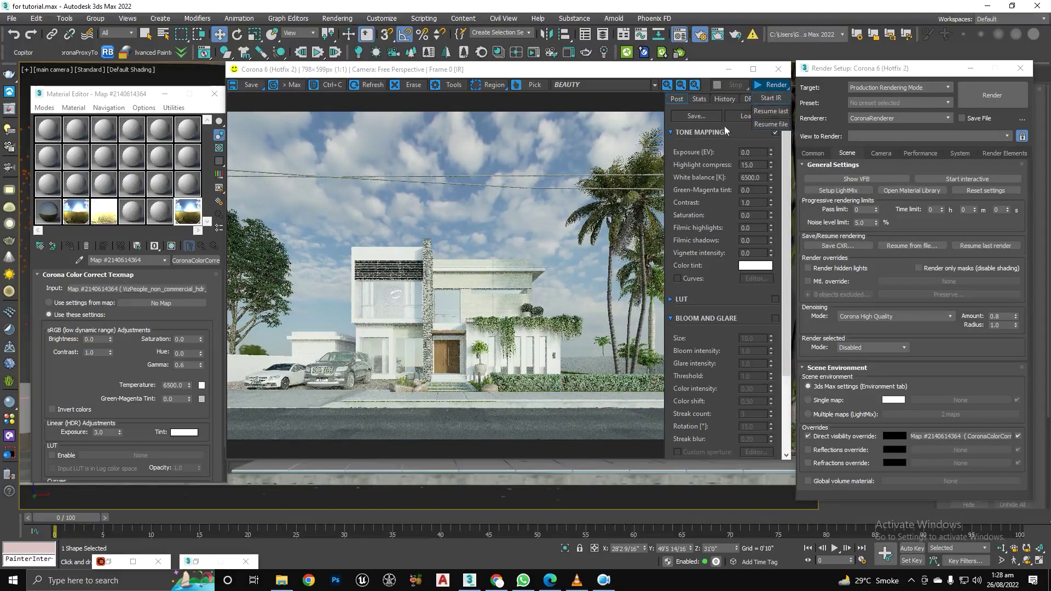
pyautogui.click(517, 187)
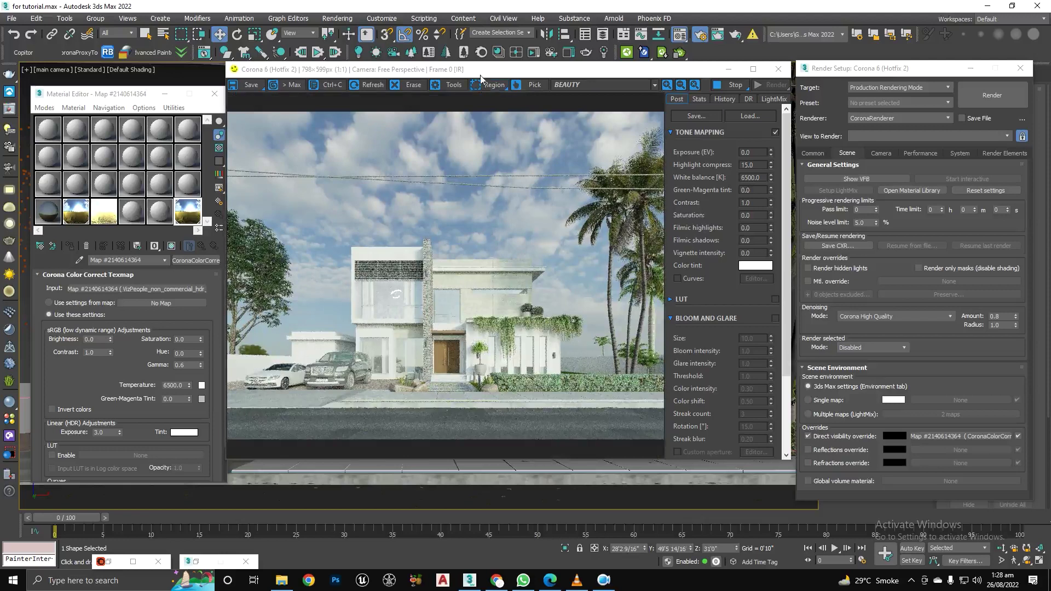
pyautogui.moveTo(481, 77); pyautogui.dragTo(502, 78)
pyautogui.moveTo(109, 100); pyautogui.dragTo(140, 84)
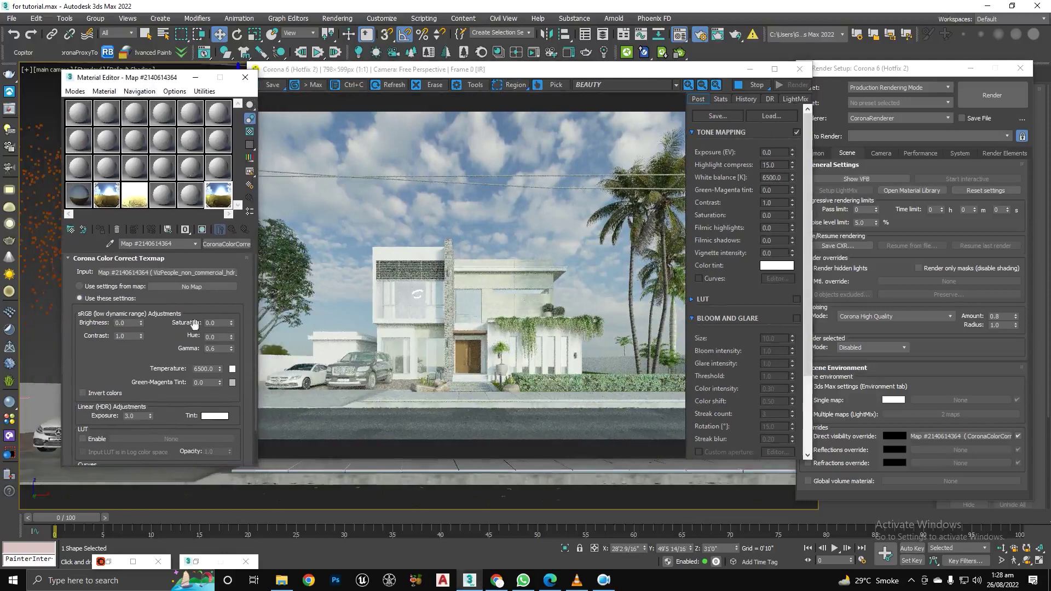
# Open the duplicated sky map's CoronaBitmap input, try an environment rotation of 150 degrees, and restore it to 30
pyautogui.click(211, 204)
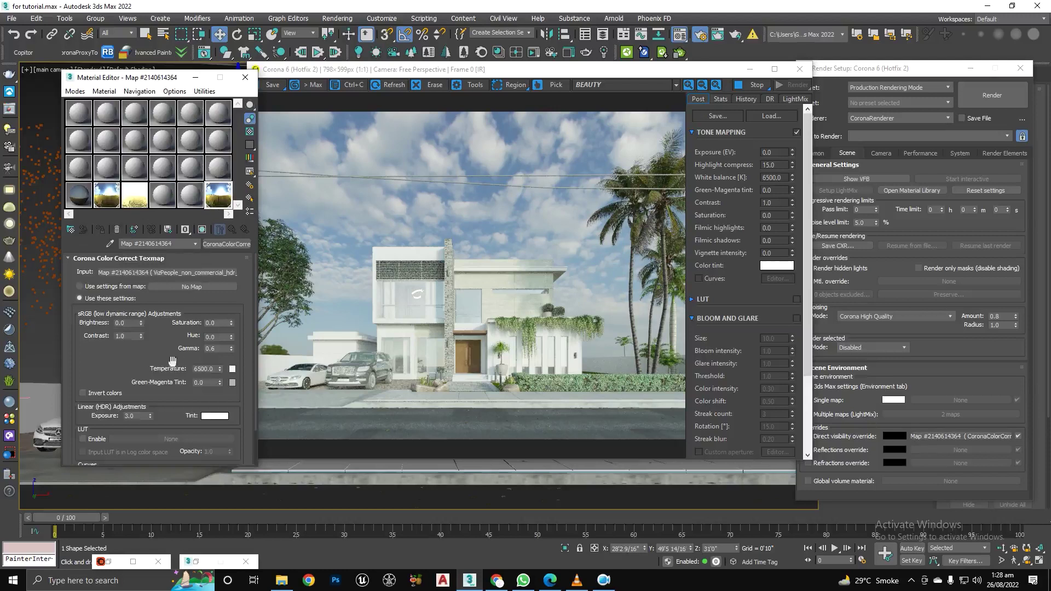
pyautogui.click(160, 272)
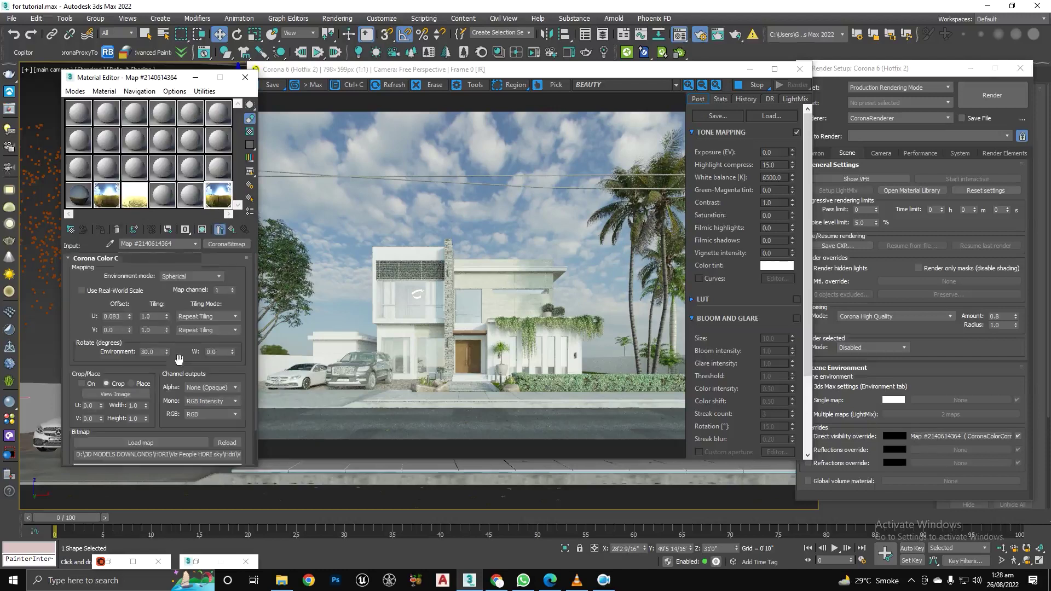
pyautogui.doubleClick(155, 354)
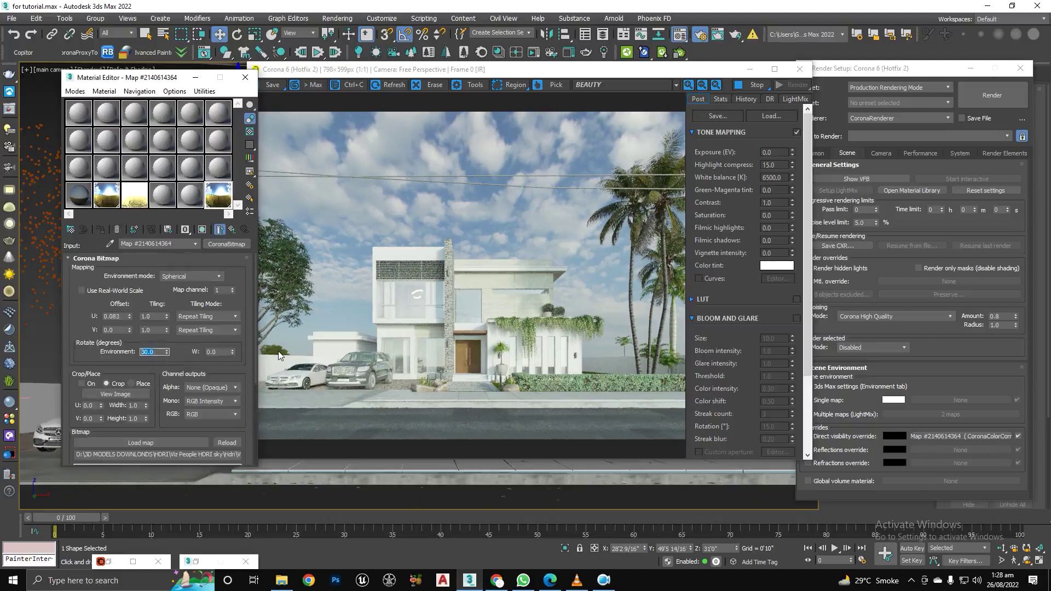
pyautogui.write('150')
pyautogui.press('Return')
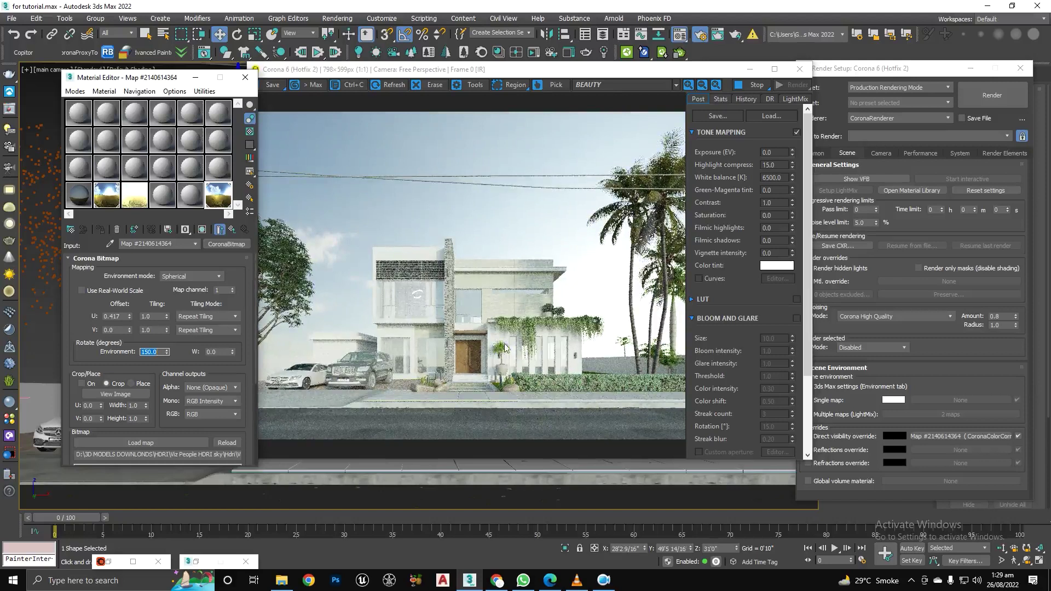
pyautogui.write('30')
pyautogui.press('Return')
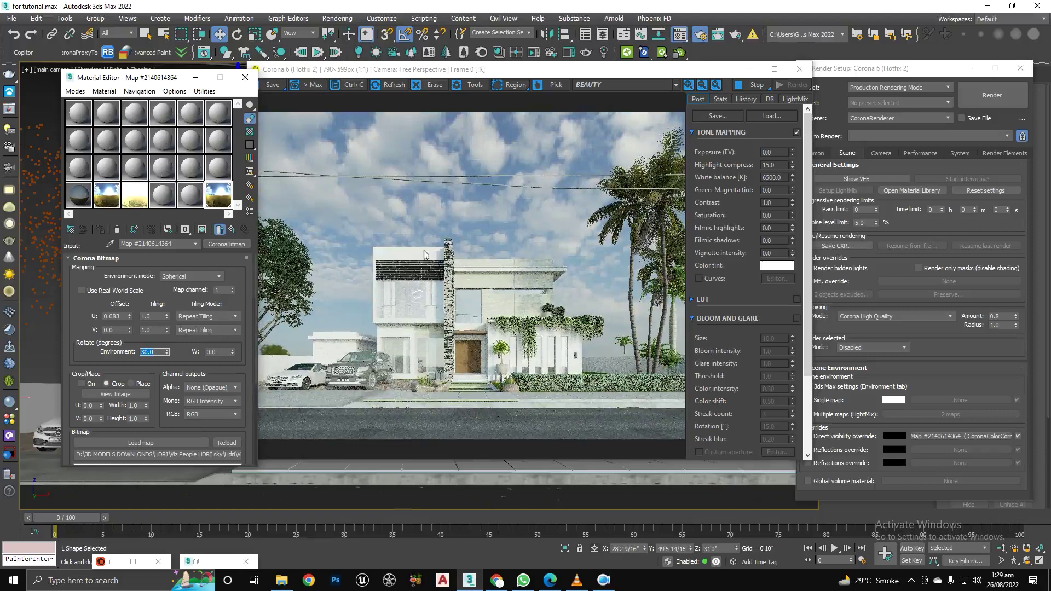
# Try an environment rotation of 150 degrees on the duplicated sky bitmap and inspect the render
pyautogui.scroll(2, 458, 251)
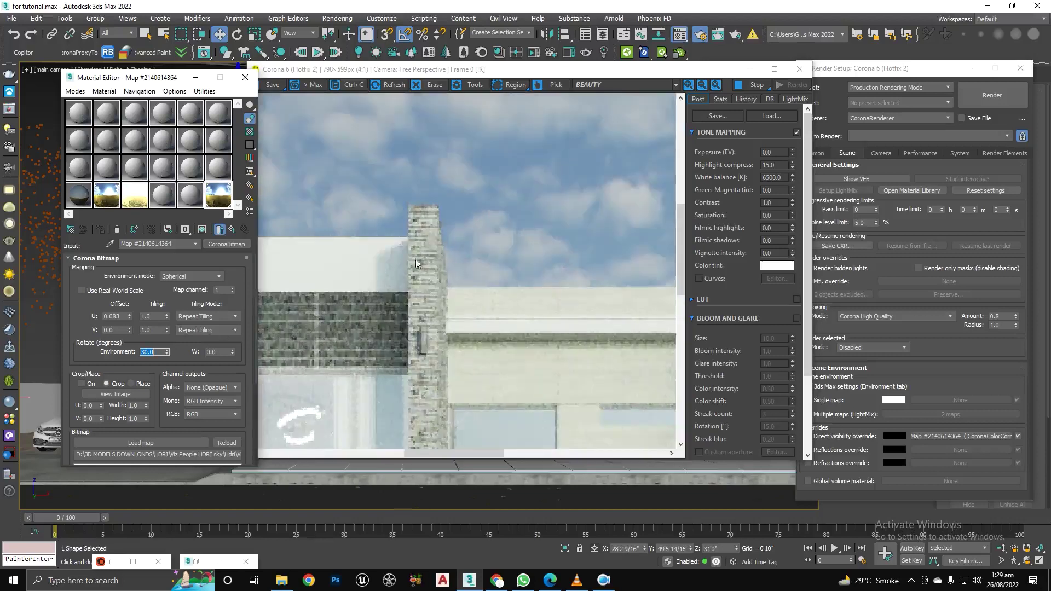
pyautogui.scroll(-2, 416, 257)
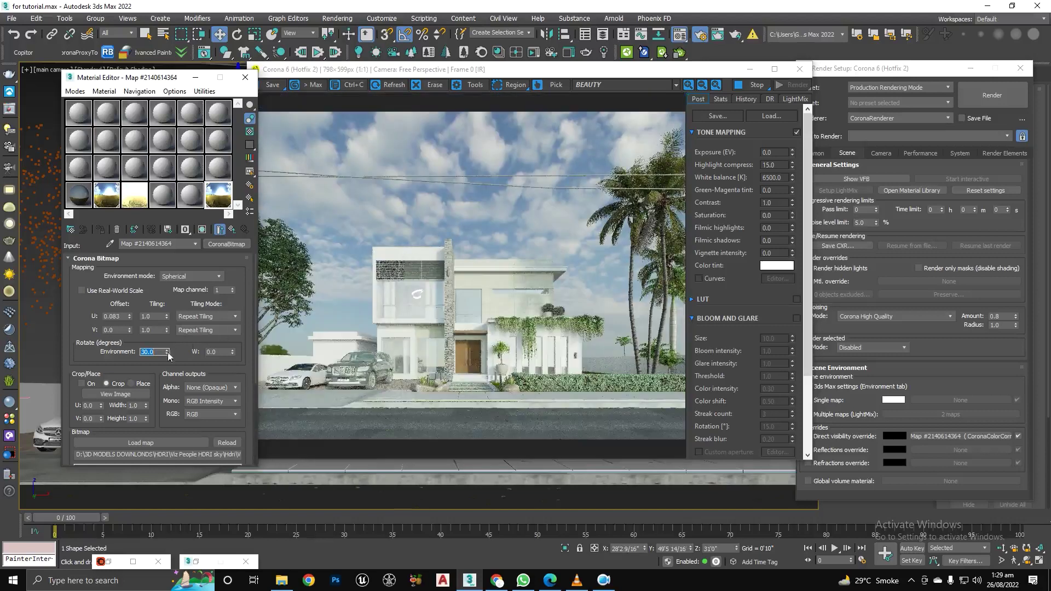
pyautogui.write('150')
pyautogui.press('Return')
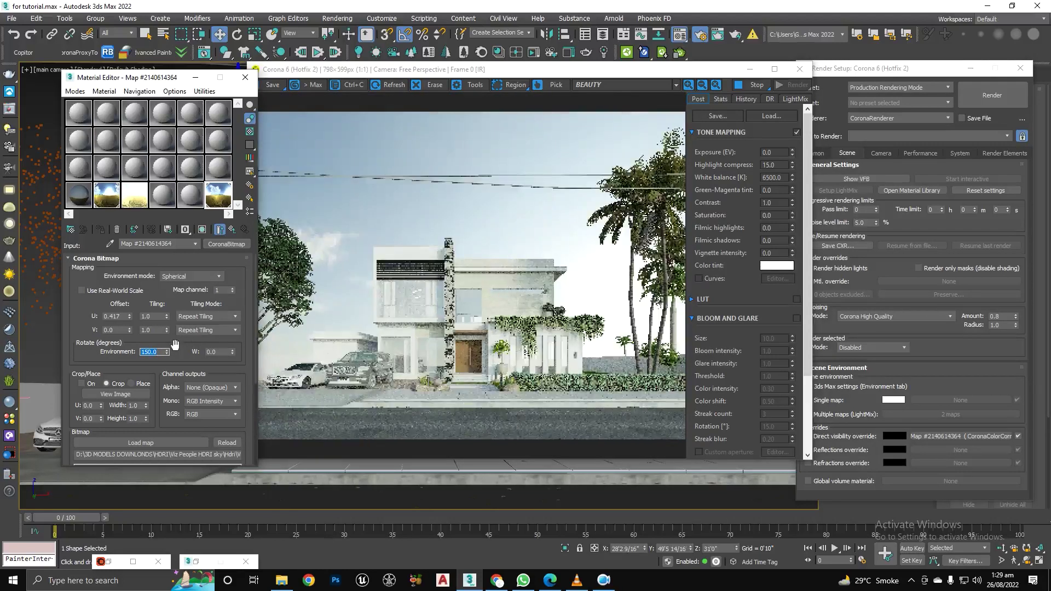
pyautogui.scroll(1, 428, 239)
pyautogui.scroll(-1, 428, 236)
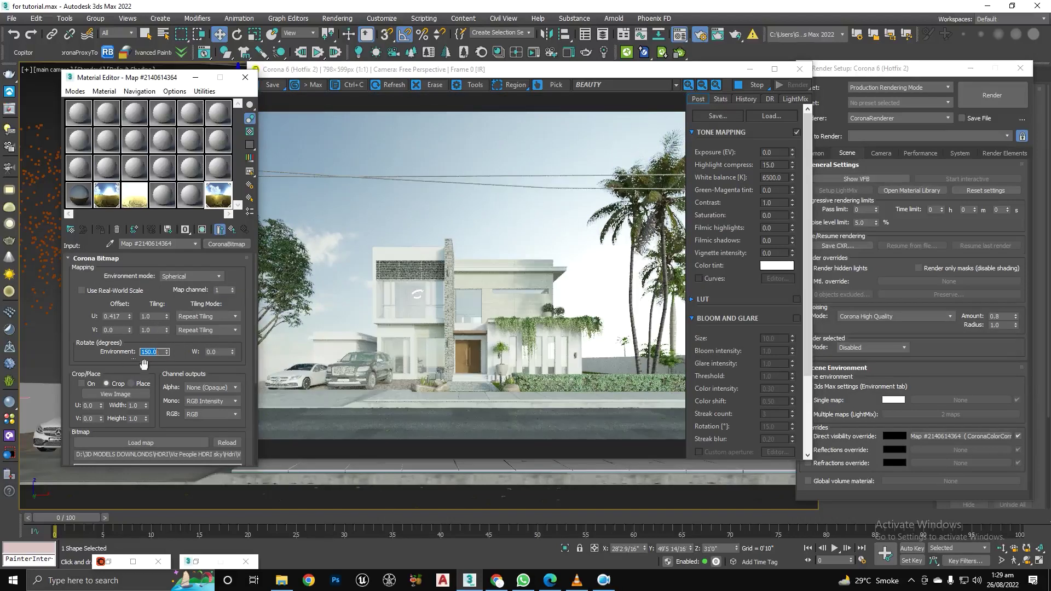
# Try a linear HDR exposure of 1 on the duplicated CoronaColorCorrect sky map, inspect the render, and restore the exposure to 3
pyautogui.click(232, 229)
pyautogui.doubleClick(132, 414)
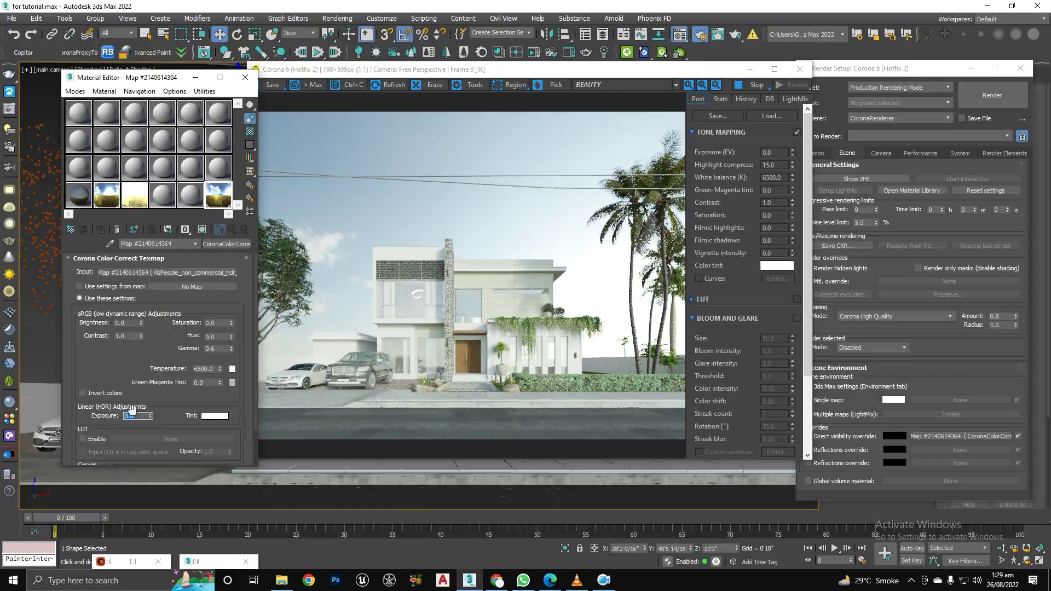
pyautogui.write('1')
pyautogui.press('Return')
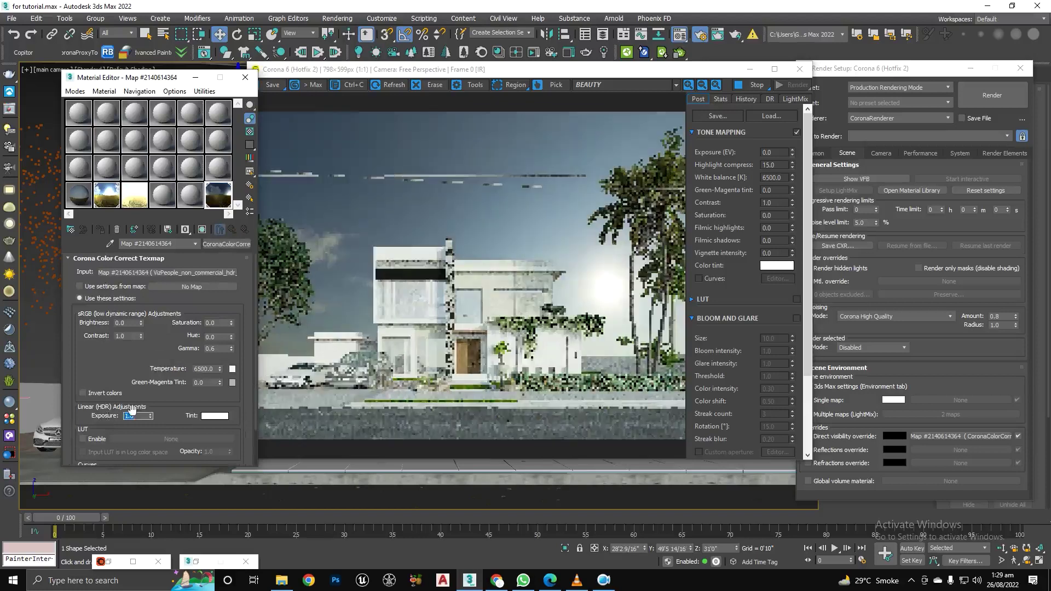
pyautogui.scroll(2, 380, 257)
pyautogui.scroll(-2, 385, 255)
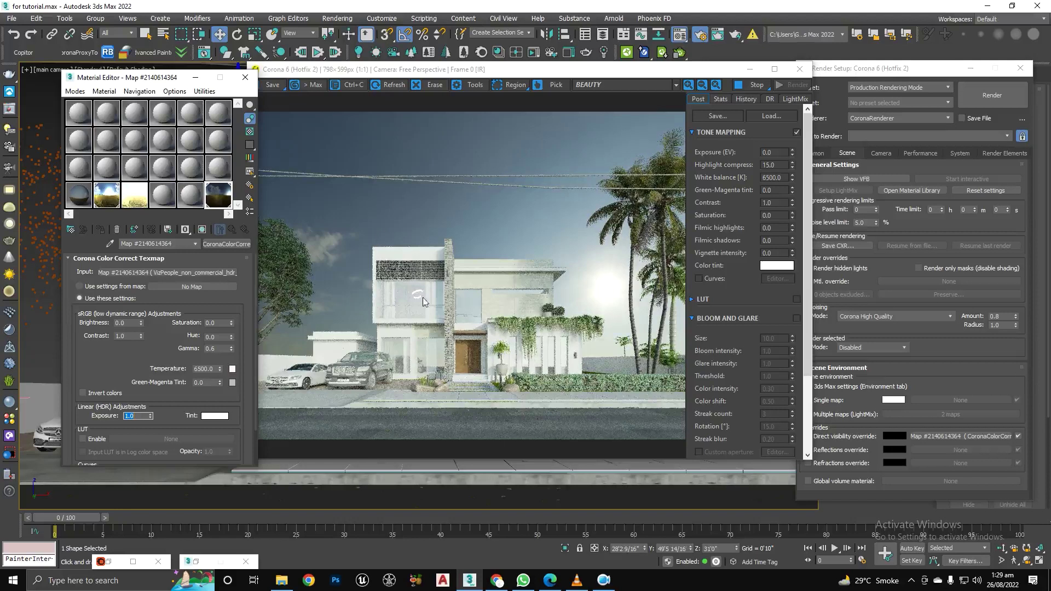
pyautogui.scroll(2, 452, 287)
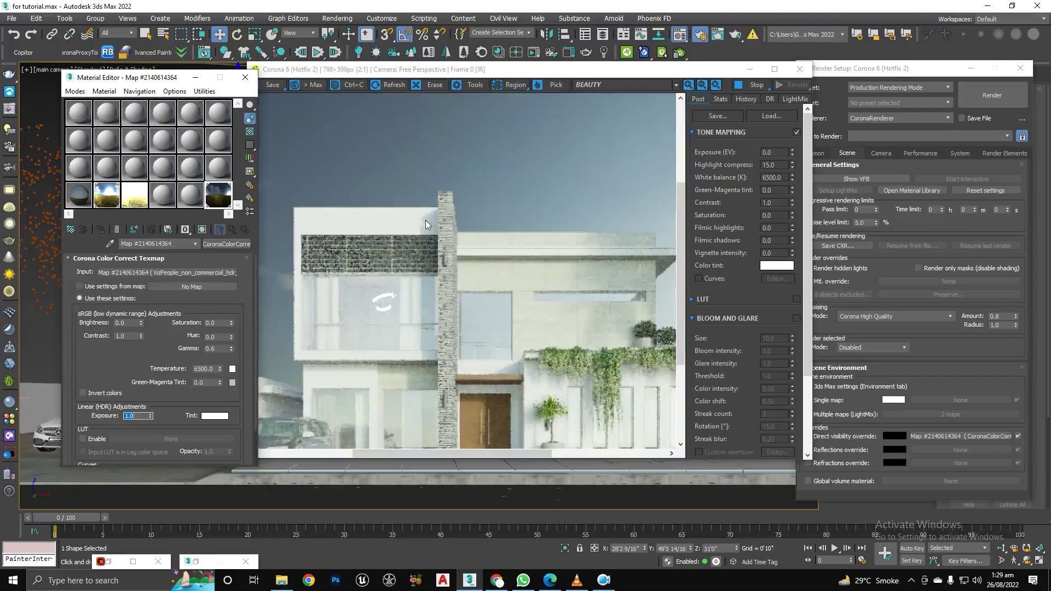
pyautogui.scroll(-2, 426, 230)
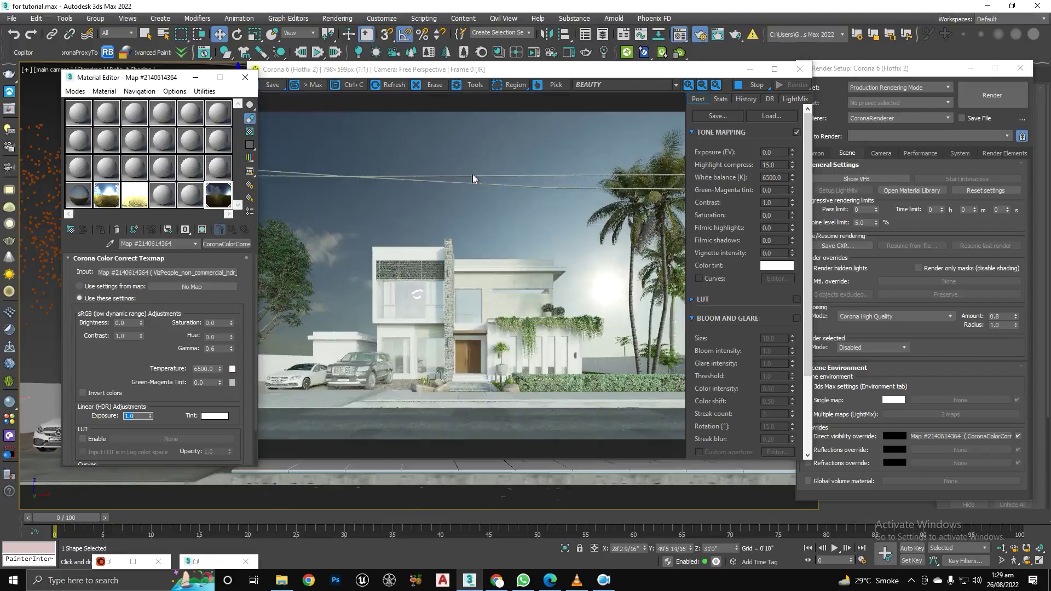
pyautogui.write('3')
pyautogui.press('Return')
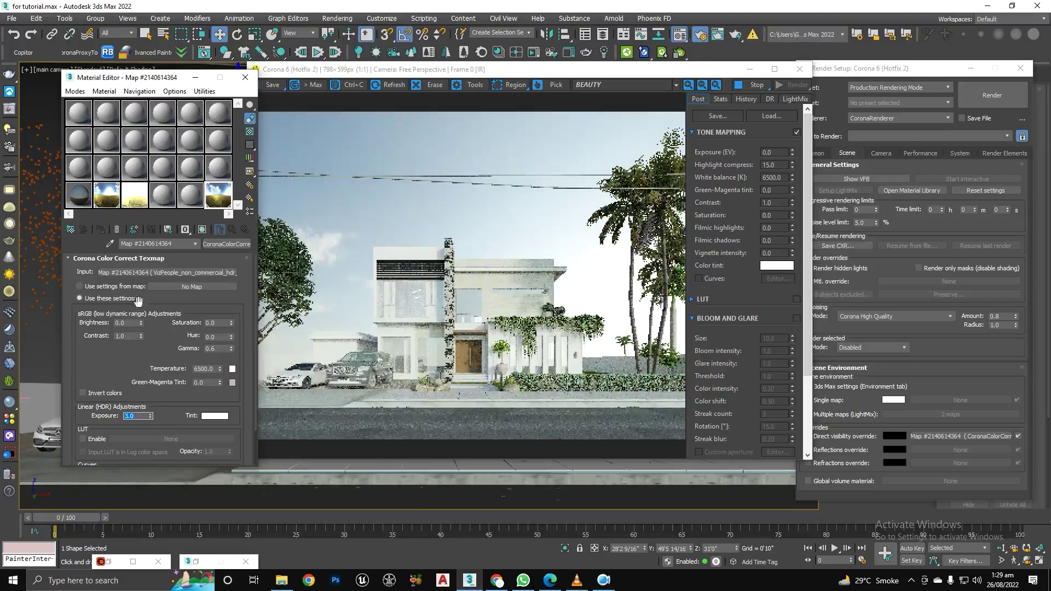
# Open the duplicated sky map's CoronaBitmap input and set its environment rotation to 200 degrees
pyautogui.click(160, 268)
pyautogui.doubleClick(158, 352)
pyautogui.write('2')
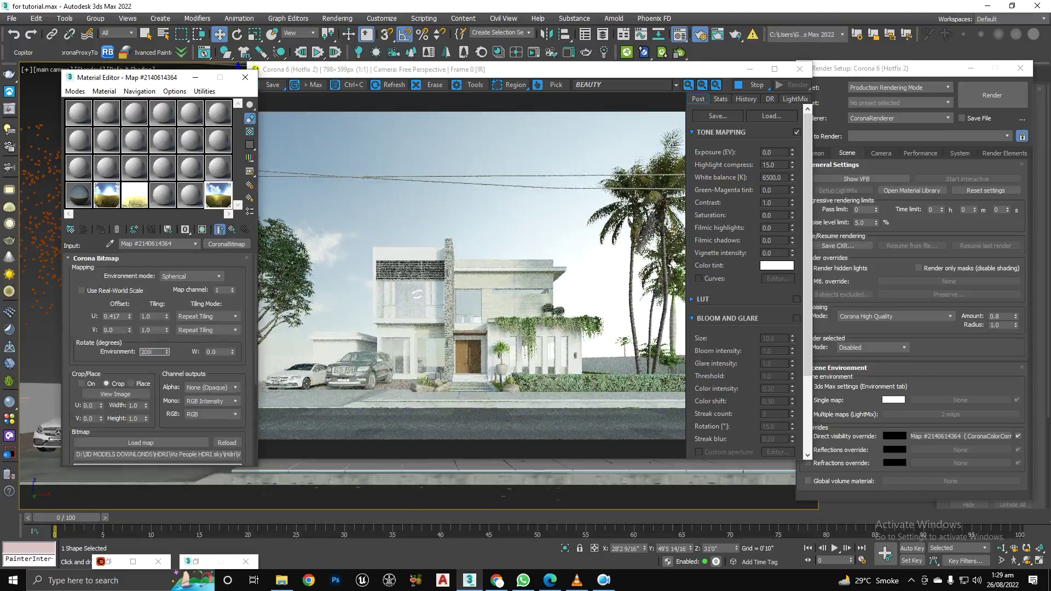
pyautogui.write('00')
pyautogui.press('Return')
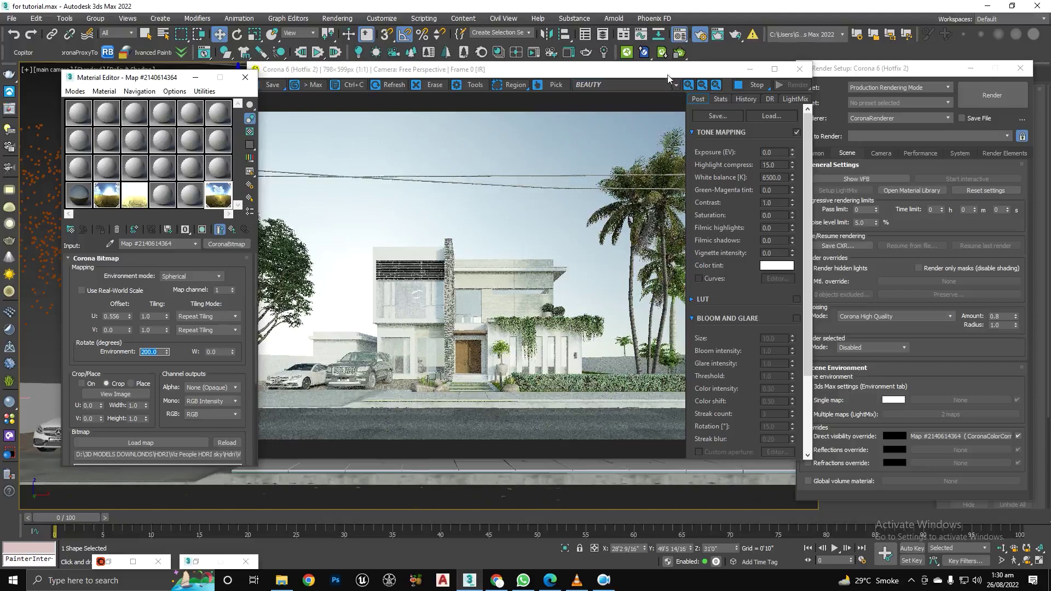
# Uncover the scene environment settings, turn off the Direct visibility override, and inspect the render with the original sky
pyautogui.moveTo(668, 75); pyautogui.dragTo(551, 81)
pyautogui.click(808, 436)
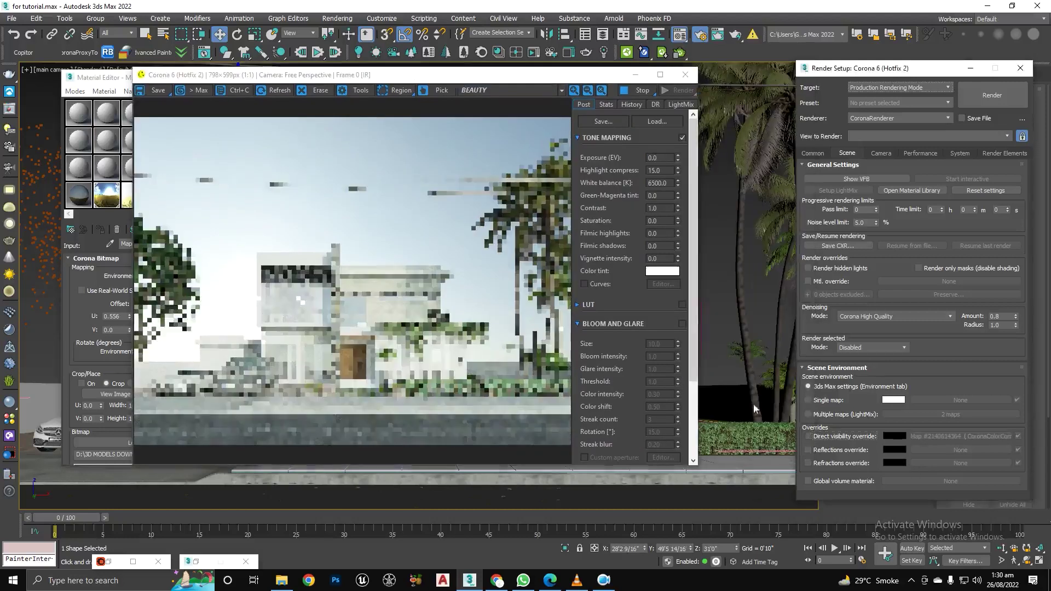
pyautogui.moveTo(438, 79); pyautogui.dragTo(576, 74)
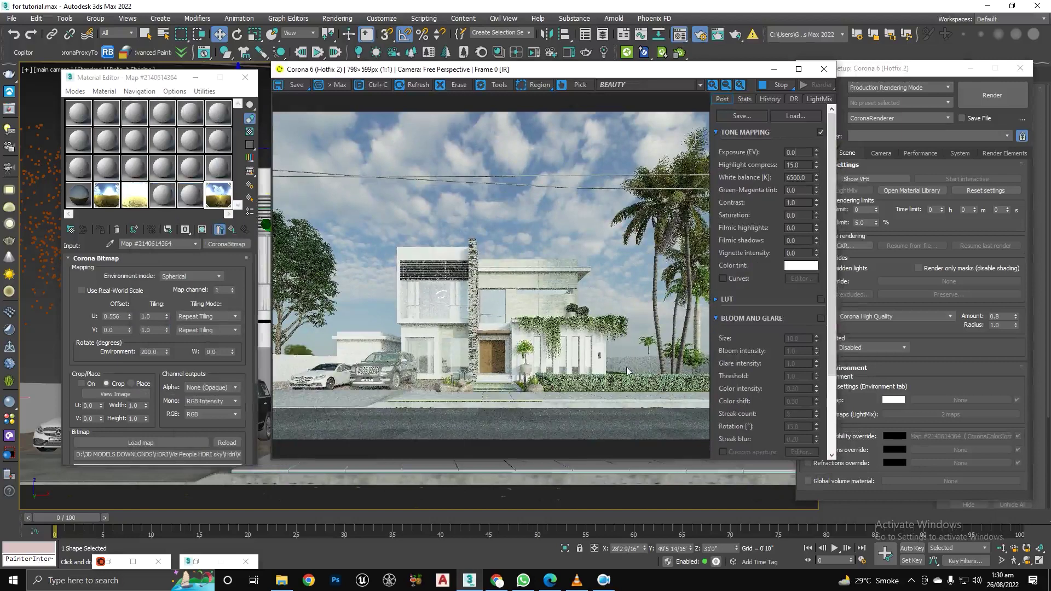
pyautogui.scroll(2, 486, 320)
pyautogui.scroll(-2, 497, 361)
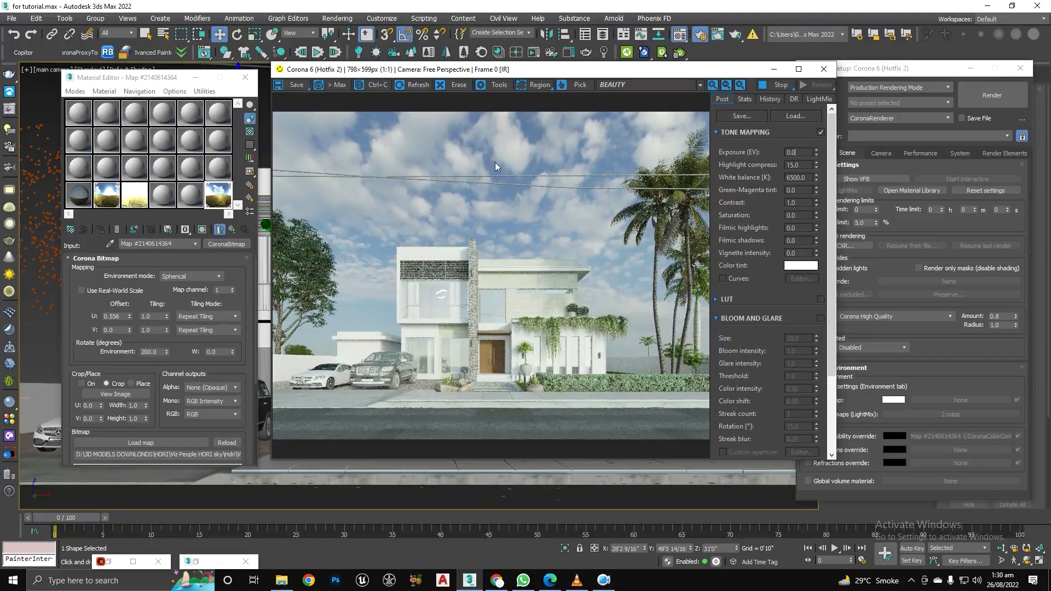
# Switch to Edge and compare the sky previews in the VizPeople HDRI catalog PDF, and return to 3ds Max
pyautogui.click(281, 580)
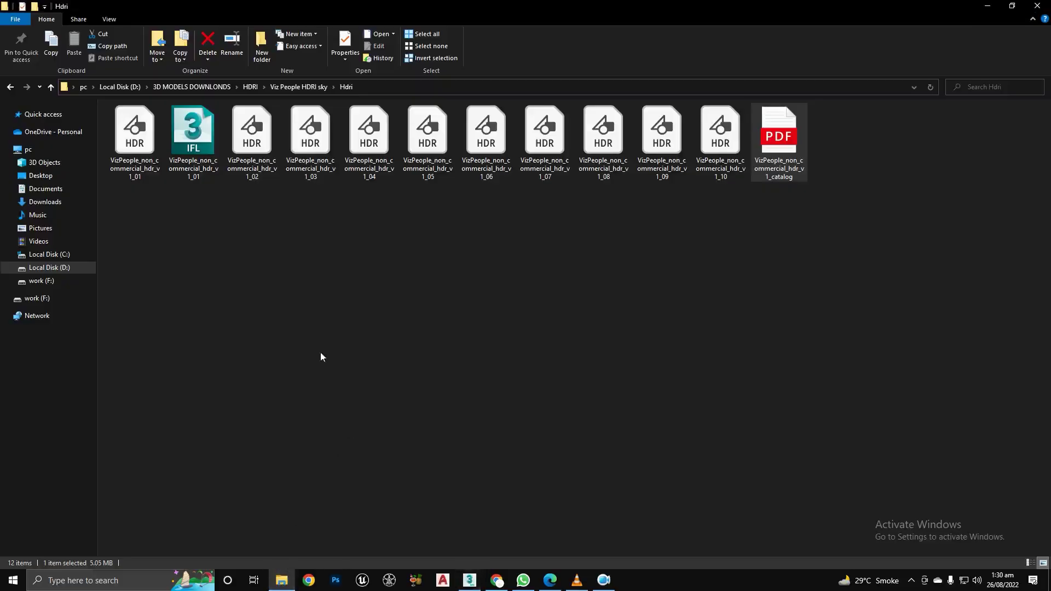
pyautogui.click(551, 581)
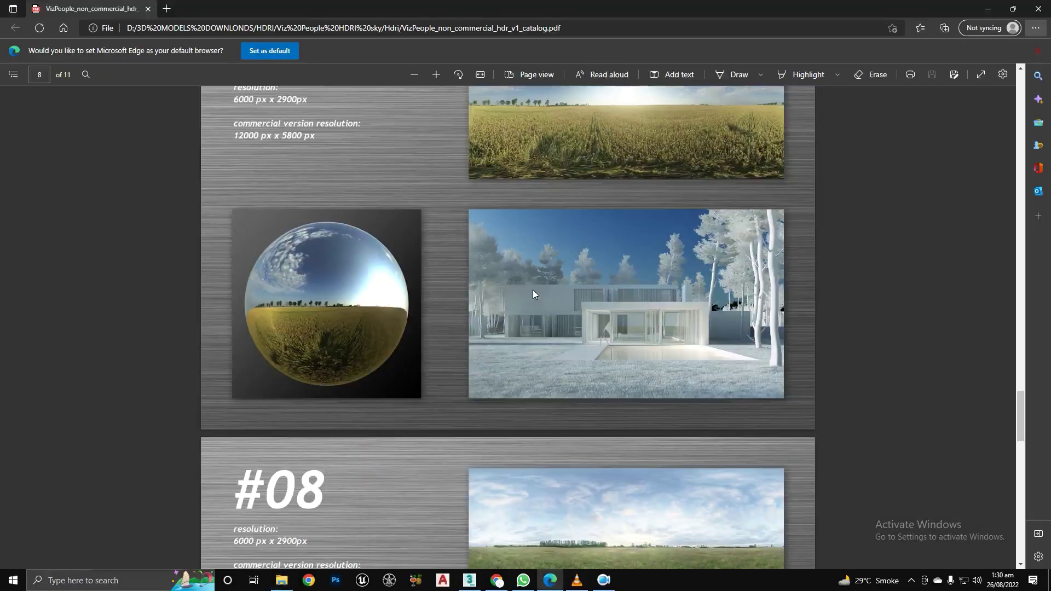
pyautogui.scroll(10, 595, 308)
pyautogui.scroll(10, 595, 307)
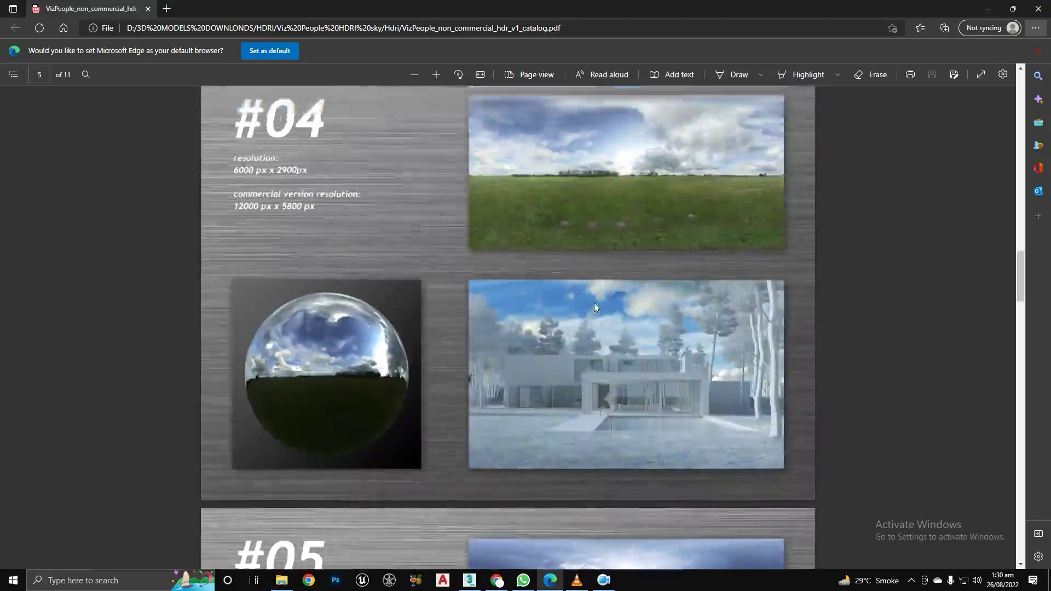
pyautogui.scroll(-1, 595, 305)
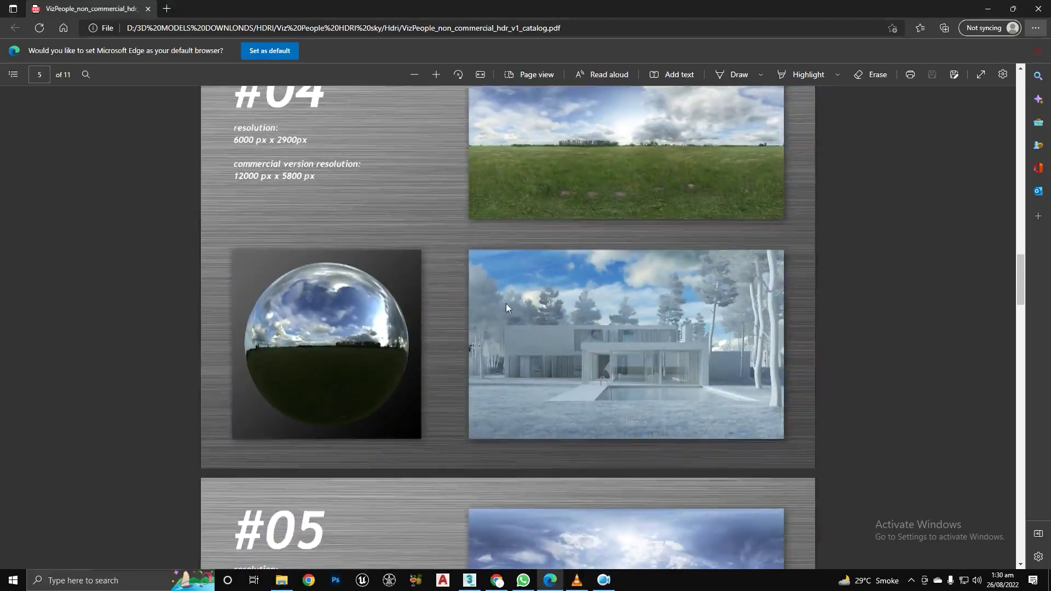
pyautogui.scroll(-4, 550, 303)
pyautogui.scroll(4, 630, 343)
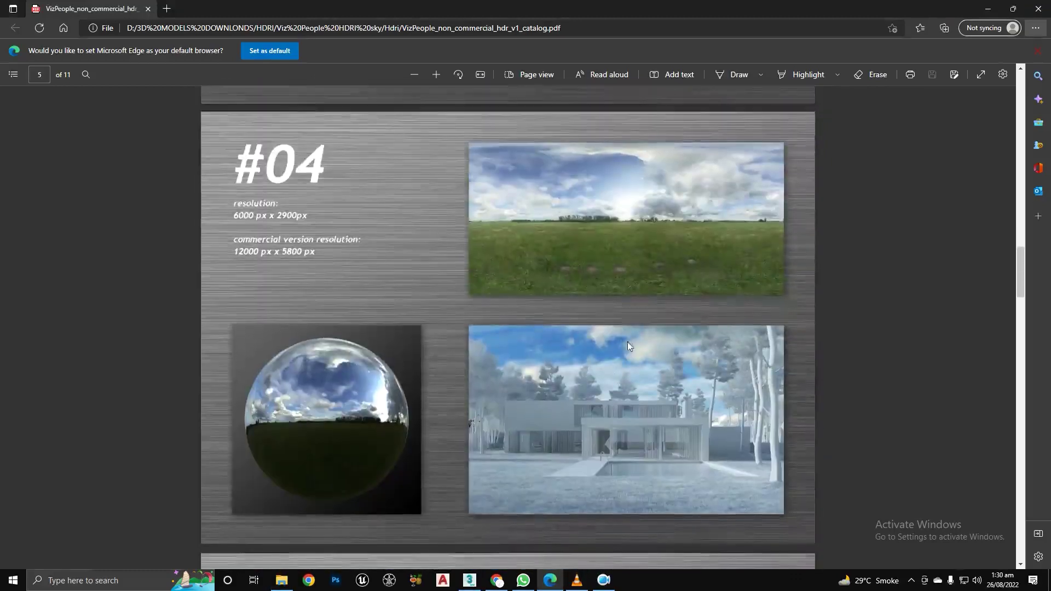
pyautogui.scroll(12, 630, 345)
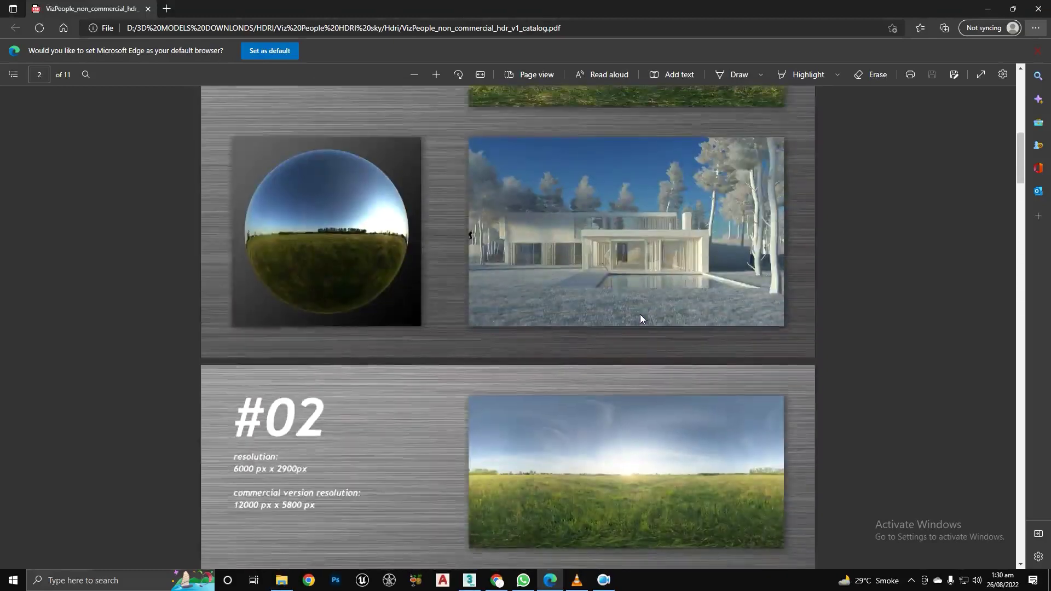
pyautogui.scroll(-3, 640, 316)
pyautogui.scroll(1, 585, 373)
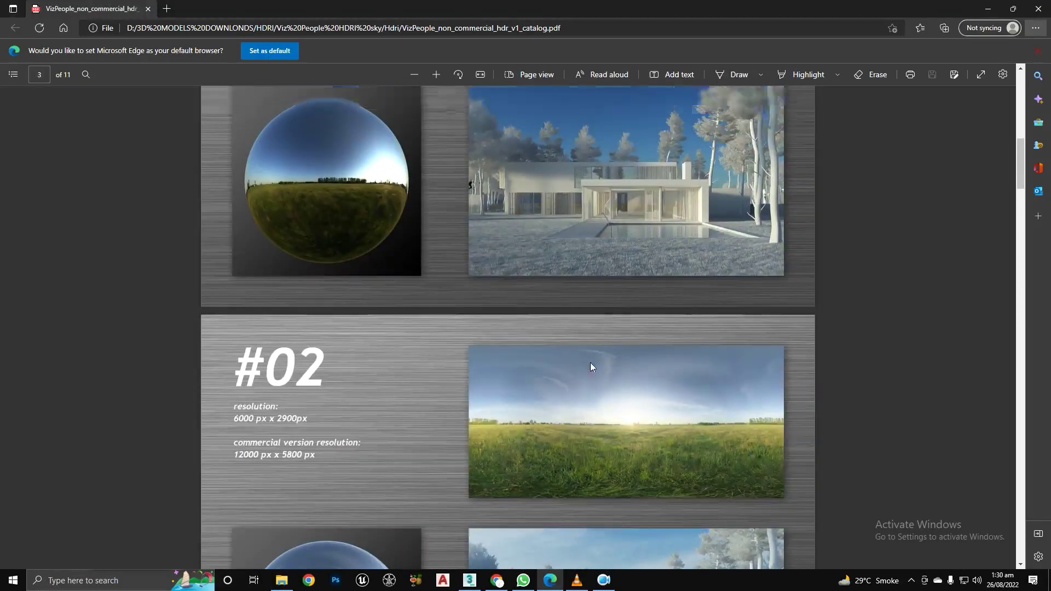
pyautogui.scroll(8, 590, 363)
pyautogui.scroll(-9, 553, 341)
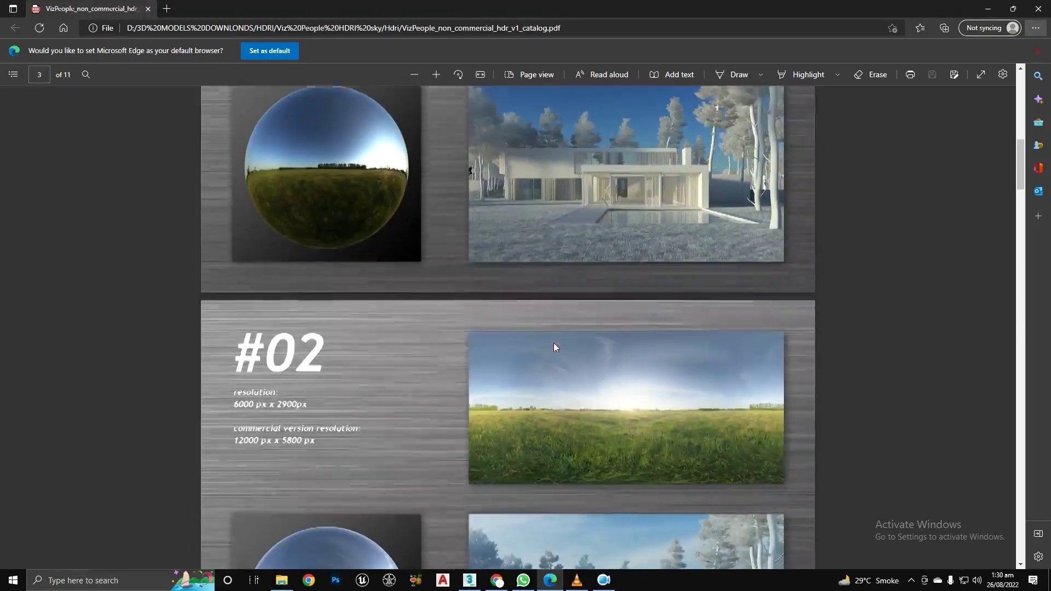
pyautogui.click(473, 586)
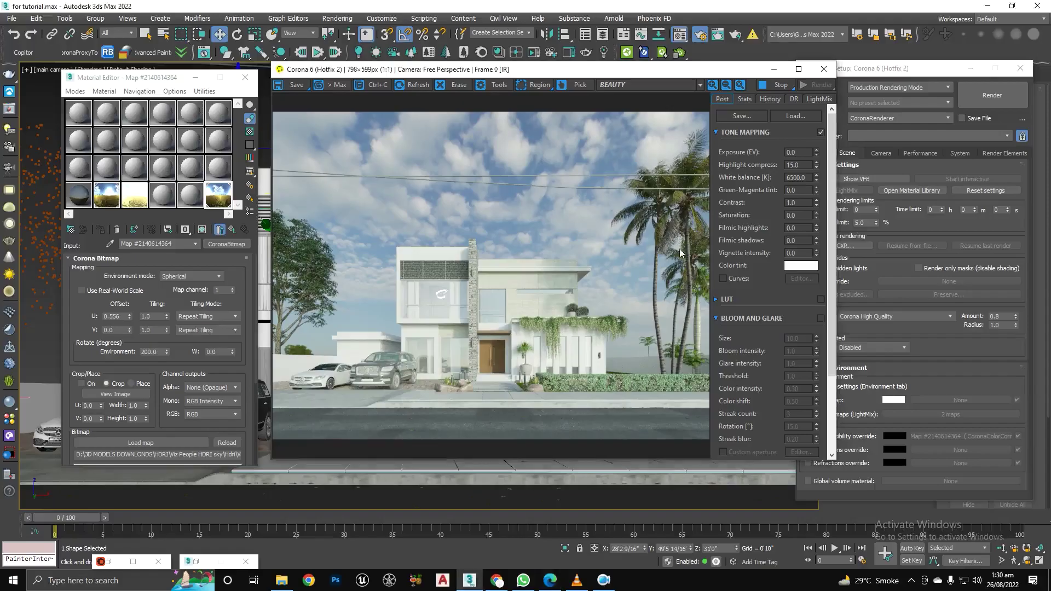
# Turn the Direct visibility override back on and move the frame buffer clear of the Material Editor
pyautogui.moveTo(521, 69); pyautogui.dragTo(497, 72)
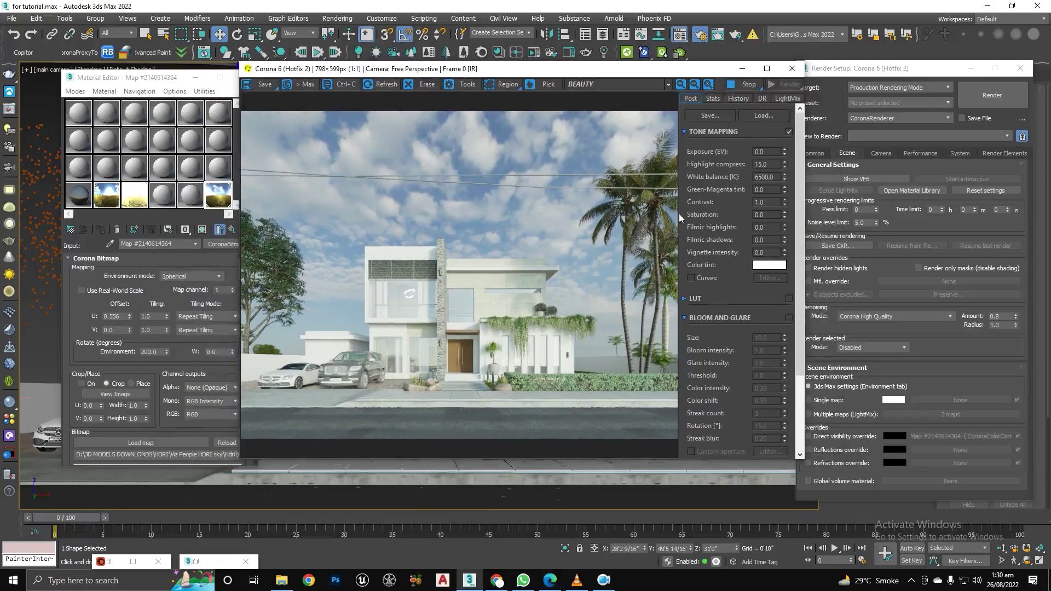
pyautogui.moveTo(626, 72); pyautogui.dragTo(561, 76)
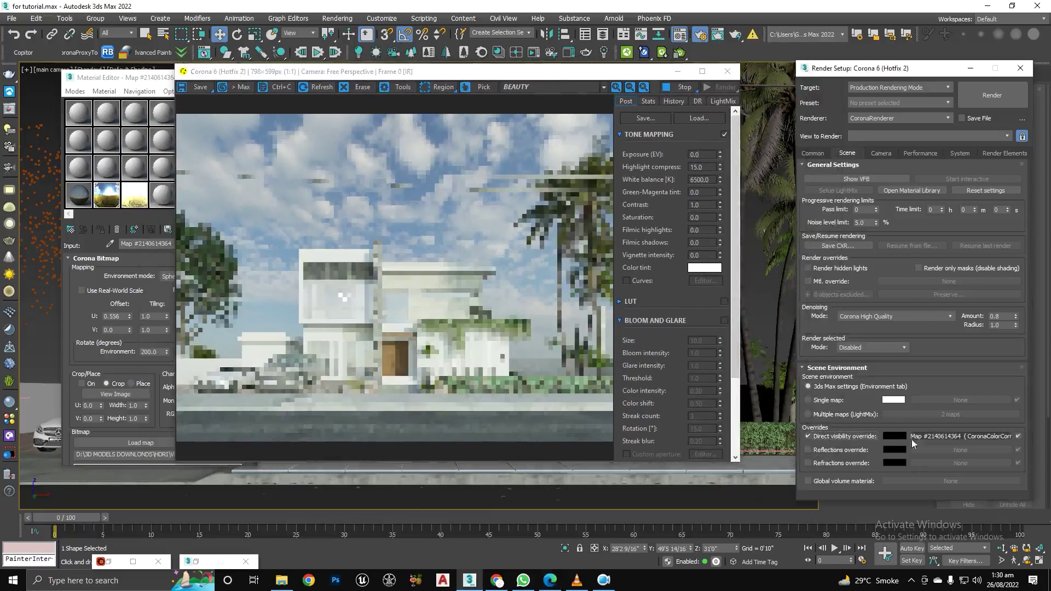
pyautogui.click(929, 438)
pyautogui.click(625, 92)
pyautogui.moveTo(549, 74); pyautogui.dragTo(746, 93)
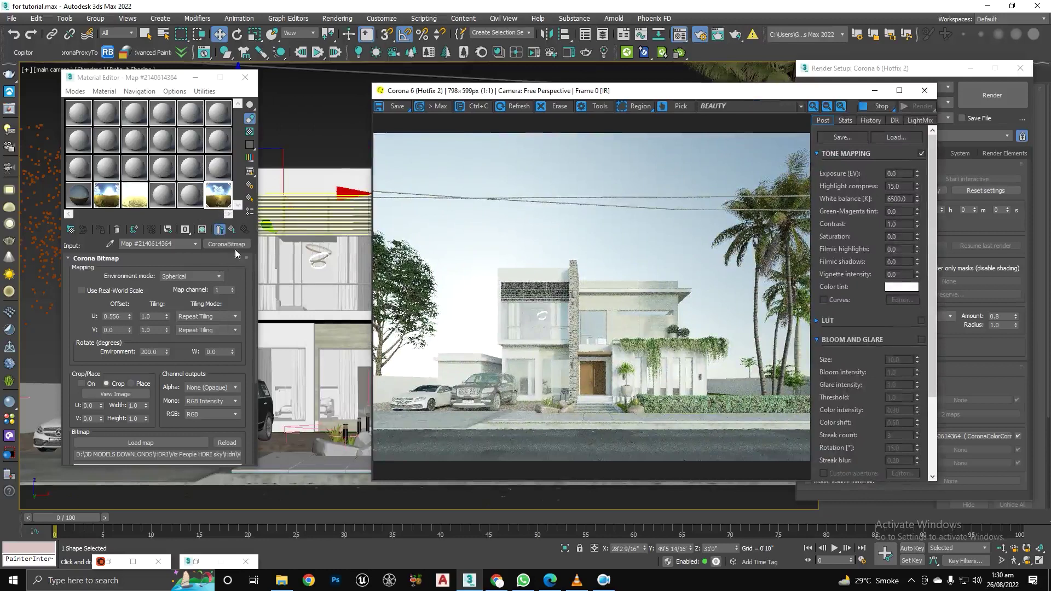
# Load VizPeople_non_commercial_hdr_v1_02 into the override sky's CoronaBitmap with the default HDRI load settings, and place the frame buffer beside the Material Editor
pyautogui.click(143, 442)
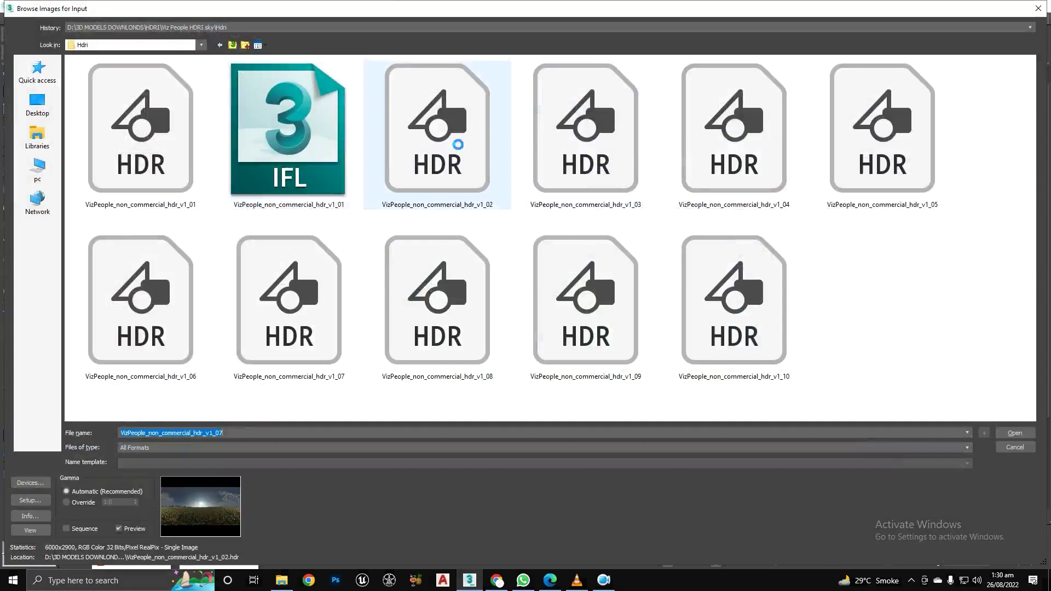
pyautogui.press('Return')
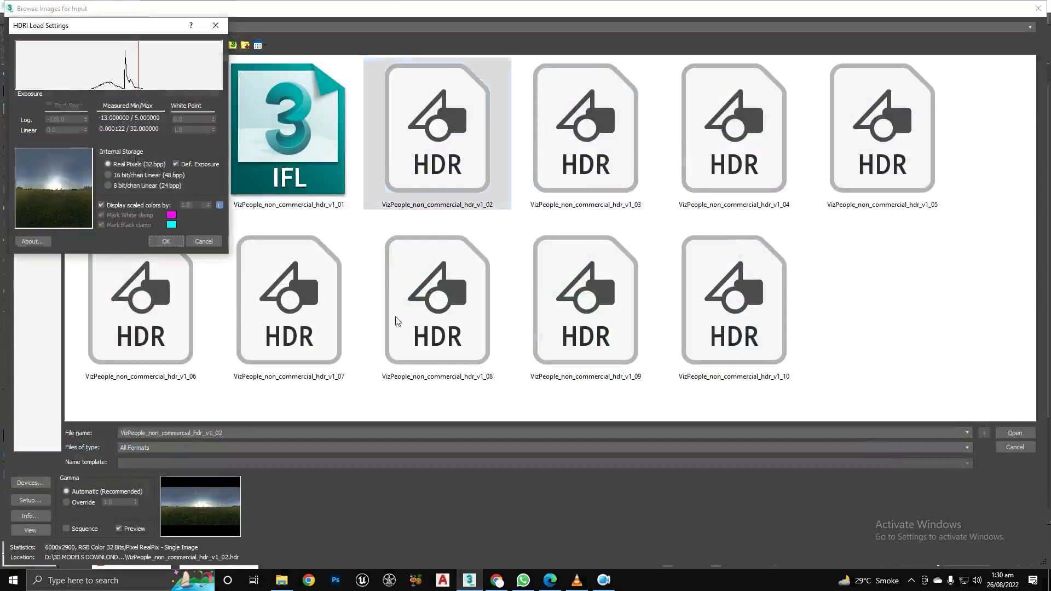
pyautogui.click(164, 238)
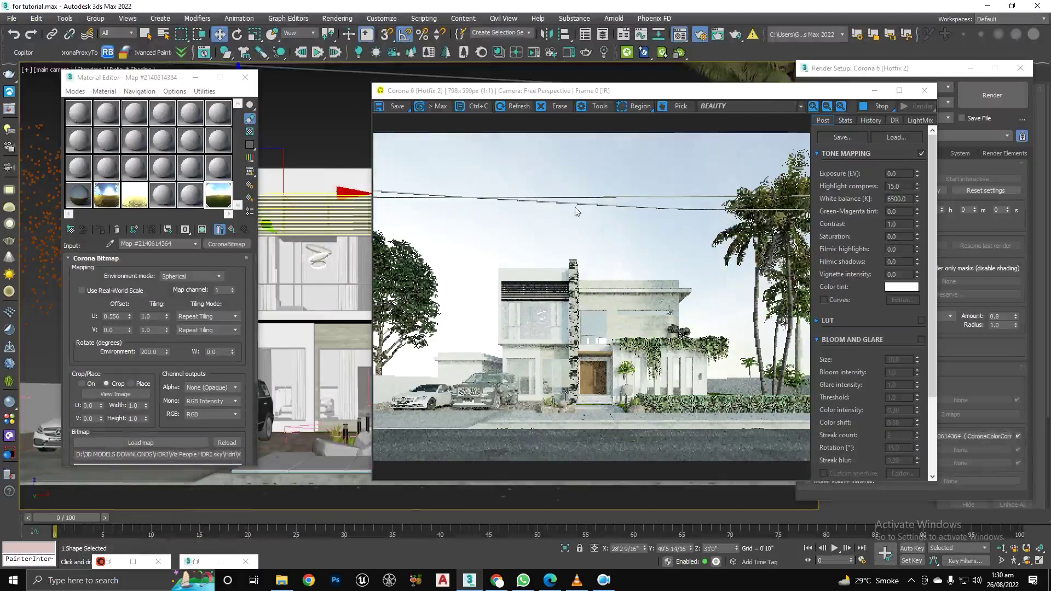
pyautogui.moveTo(581, 91); pyautogui.dragTo(496, 83)
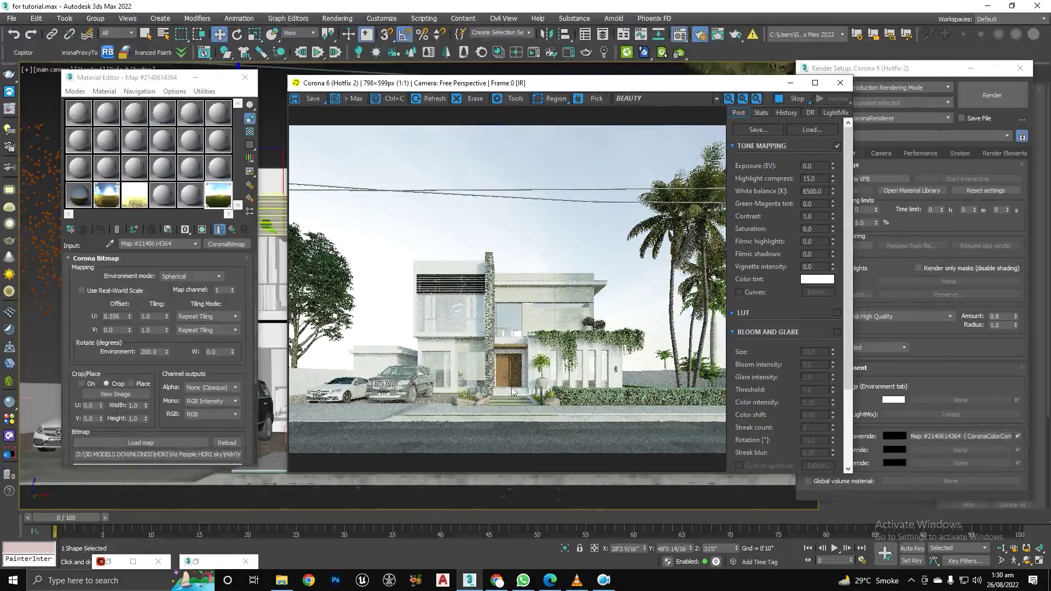
# Return to the override sky's CoronaColorCorrect map and set its linear HDR exposure to 1
pyautogui.click(232, 230)
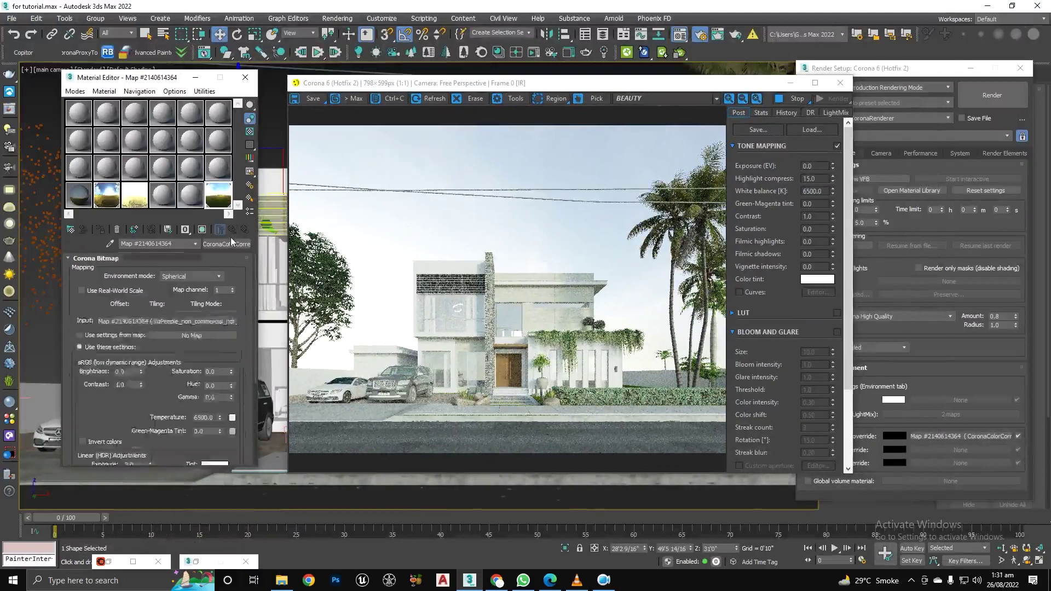
pyautogui.click(136, 416)
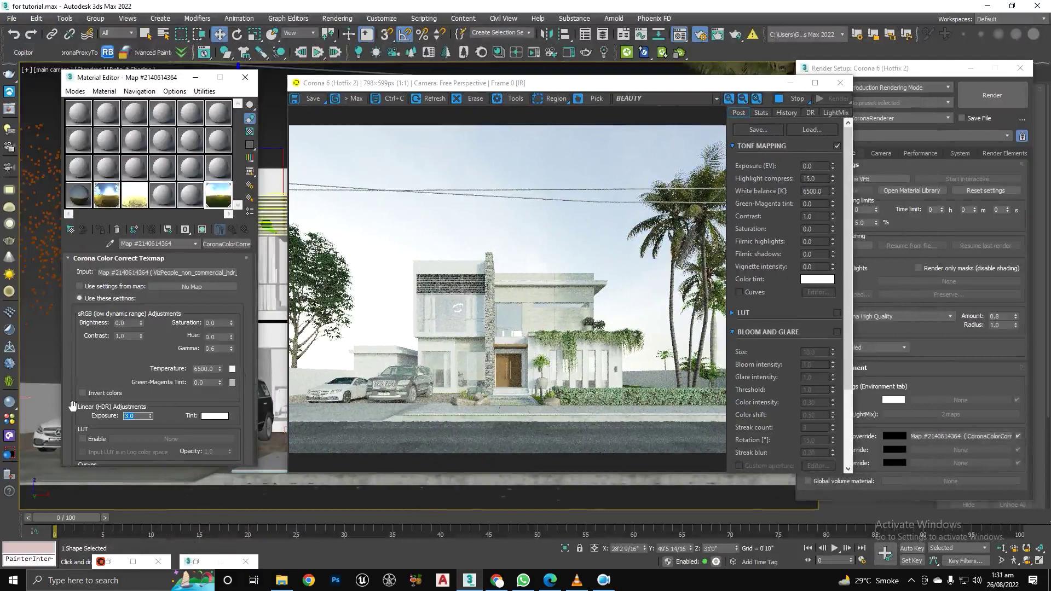
pyautogui.write('1')
pyautogui.press('Return')
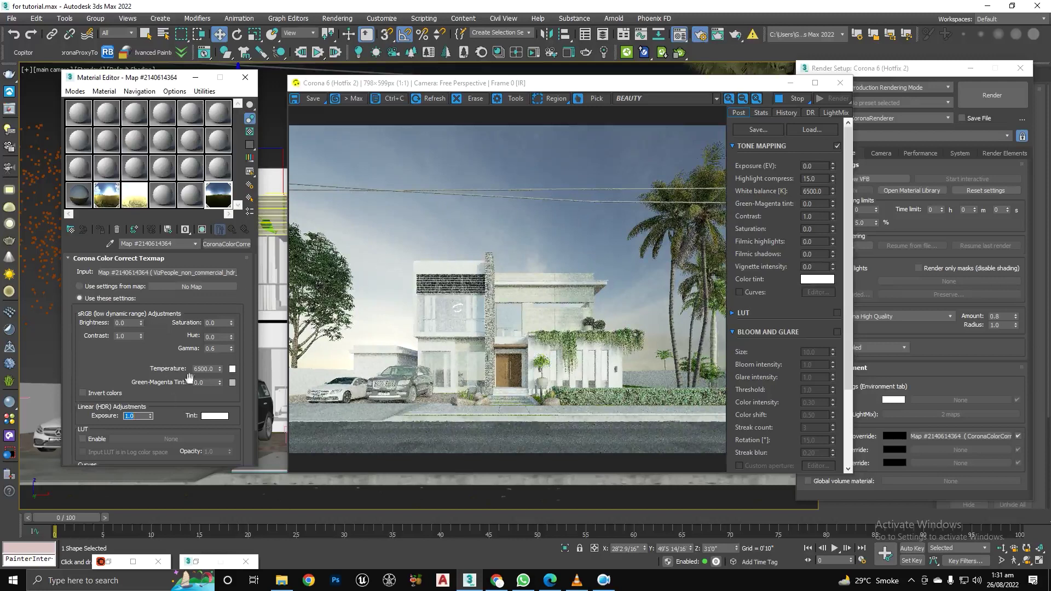
# Set the override sky bitmap's environment rotation to 0 degrees, try 30 degrees, and undo that trial
pyautogui.click(164, 272)
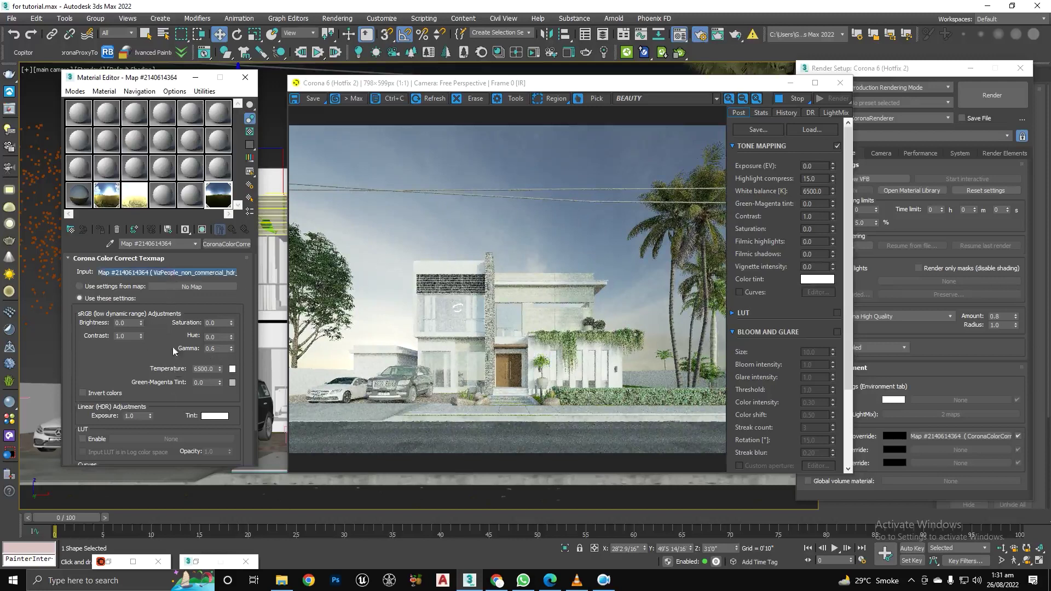
pyautogui.moveTo(160, 354); pyautogui.dragTo(100, 346)
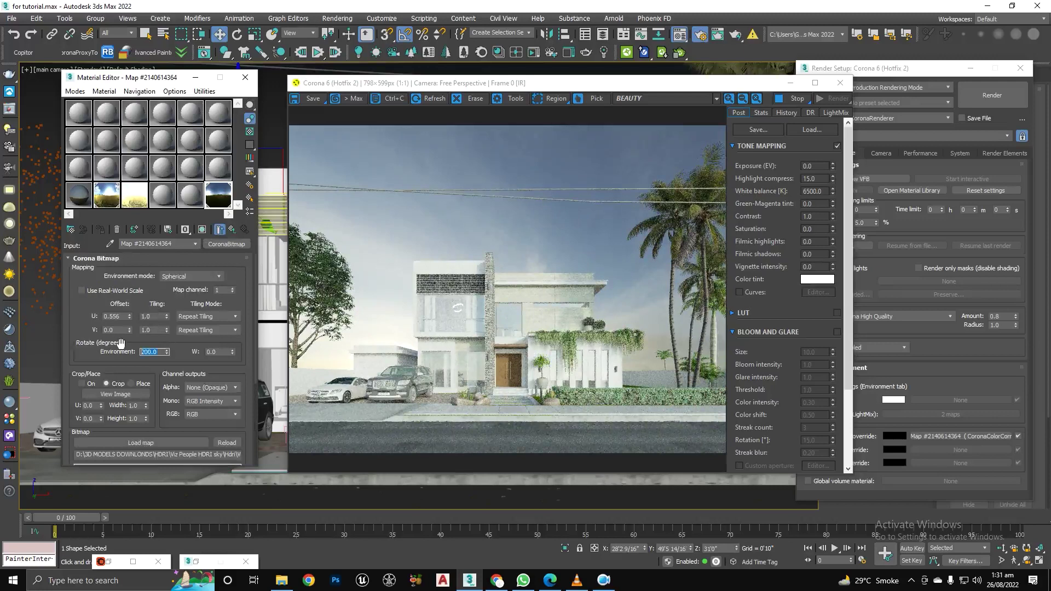
pyautogui.write('0')
pyautogui.press('Return')
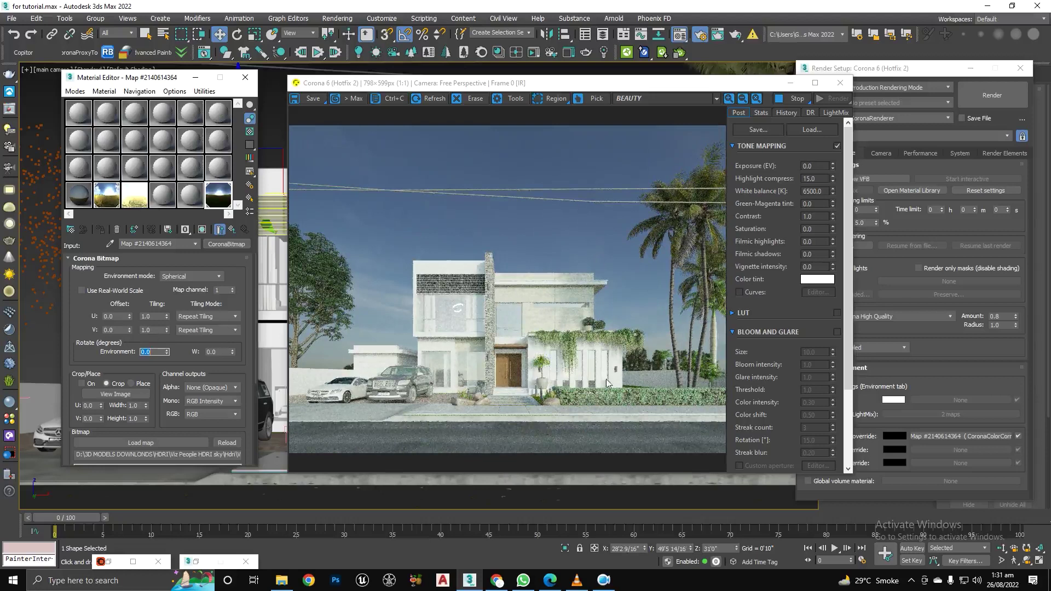
pyautogui.write('30')
pyautogui.press('Return')
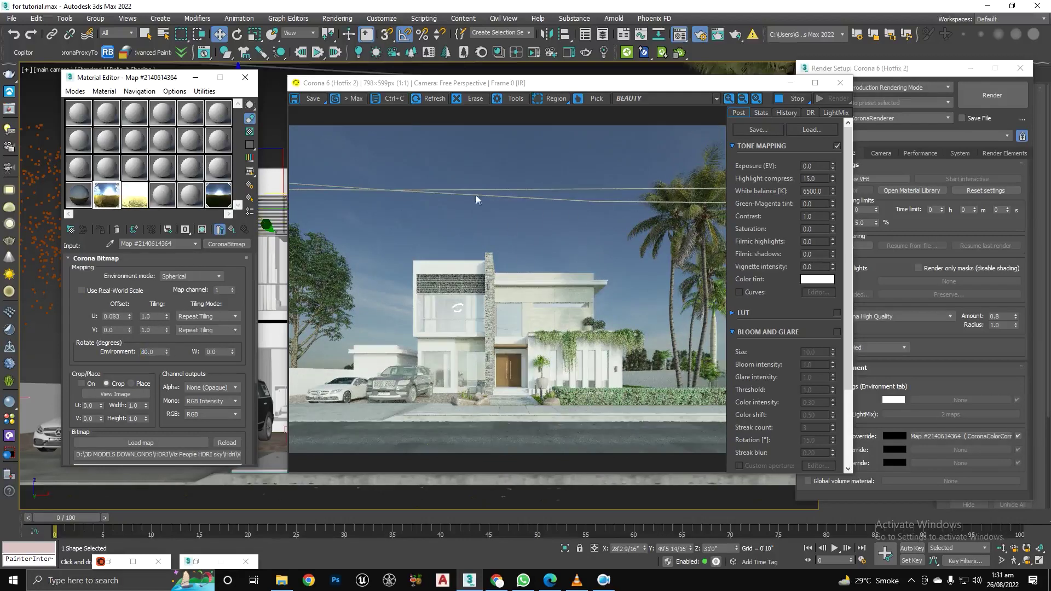
pyautogui.hotkey('ctrl', 'z')
# Move the frame buffer off Render Setup, then enable the Reflections override and fill it with a copy of the Direct visibility override map
pyautogui.moveTo(680, 83); pyautogui.dragTo(620, 67)
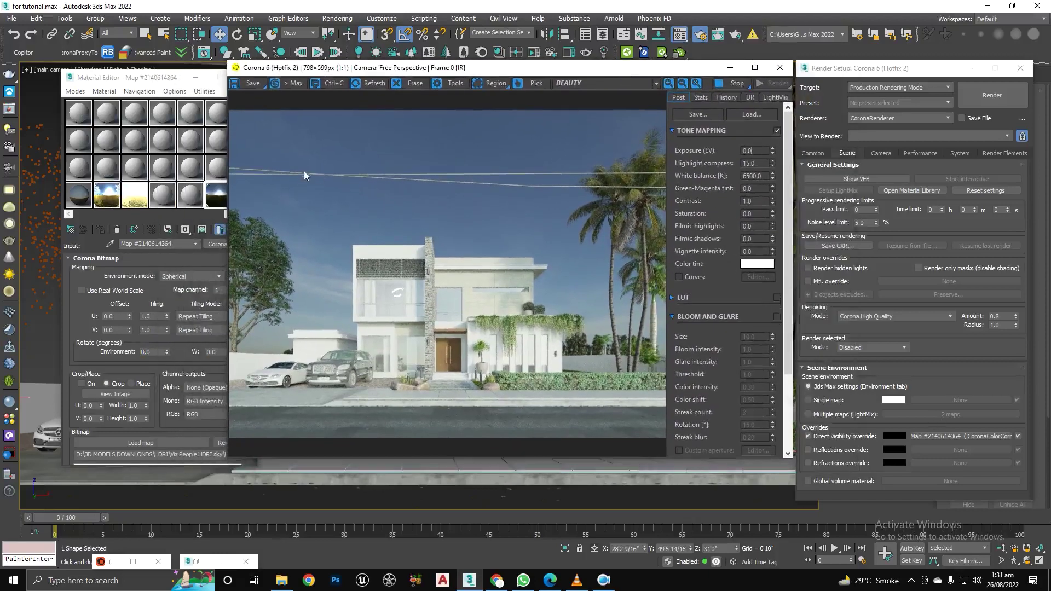
pyautogui.click(168, 87)
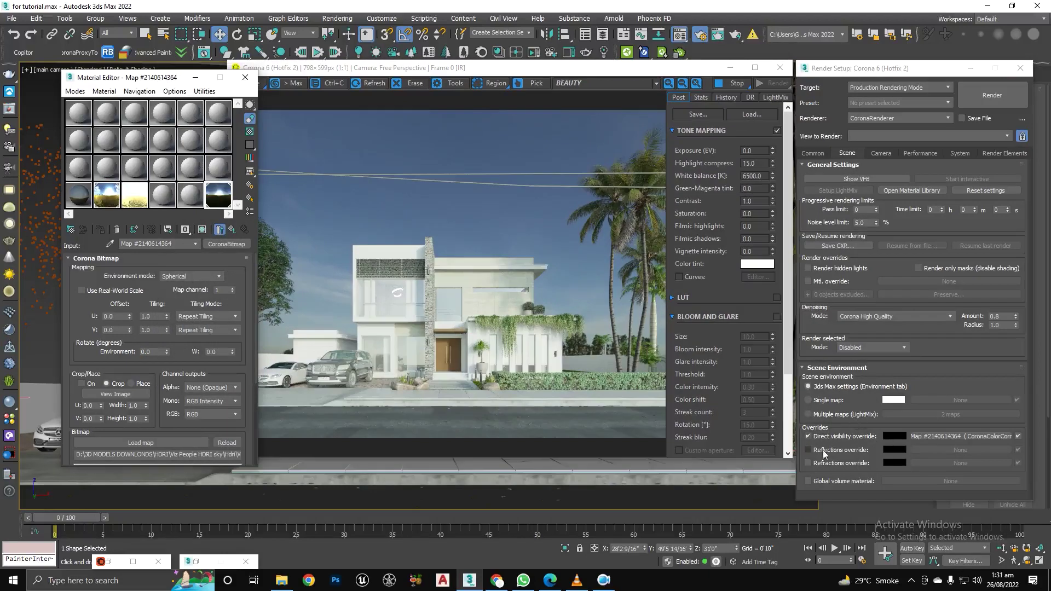
pyautogui.click(809, 449)
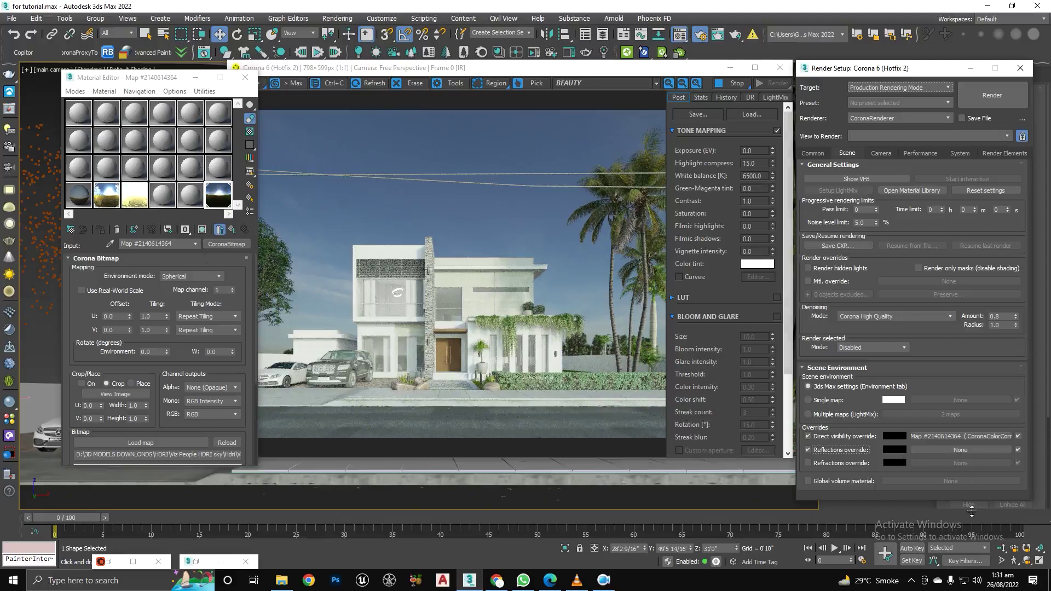
pyautogui.moveTo(954, 438); pyautogui.dragTo(952, 449)
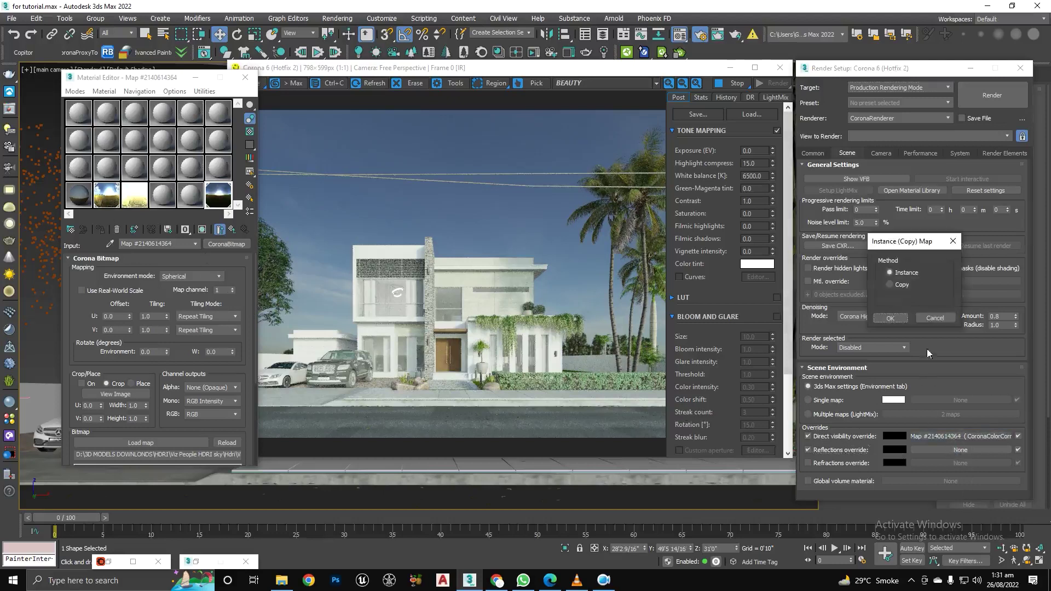
pyautogui.click(893, 320)
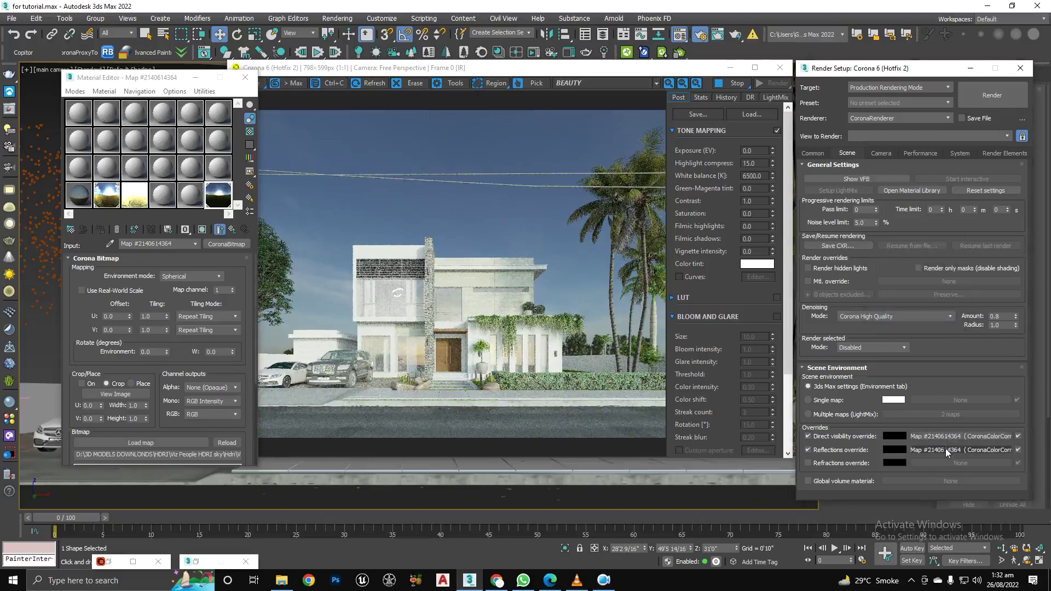
# Load the Reflections override map as an instance into the empty Material Editor slot above the sky map
pyautogui.moveTo(946, 453); pyautogui.dragTo(219, 165)
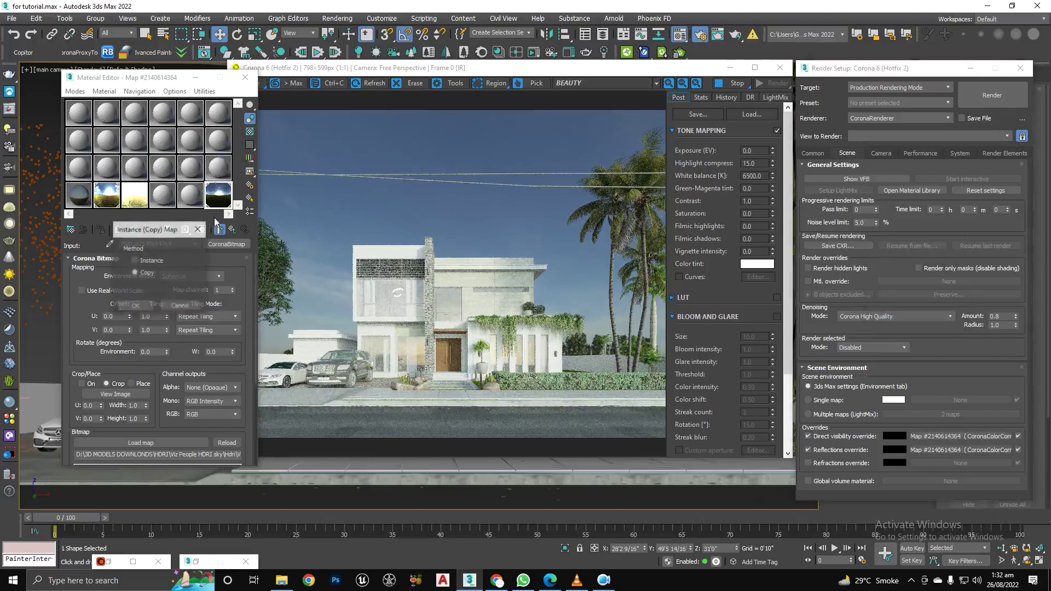
pyautogui.click(143, 262)
pyautogui.click(135, 306)
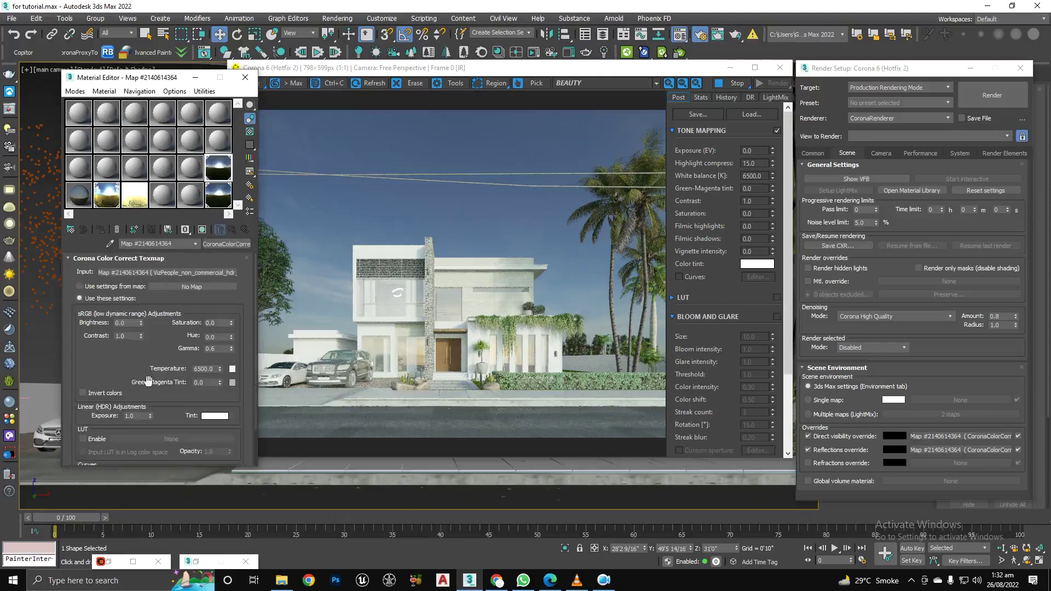
# Set the reflections map's linear HDR exposure to 3 and inspect the window reflections in the interactive render
pyautogui.doubleClick(131, 416)
pyautogui.write('3')
pyautogui.press('Return')
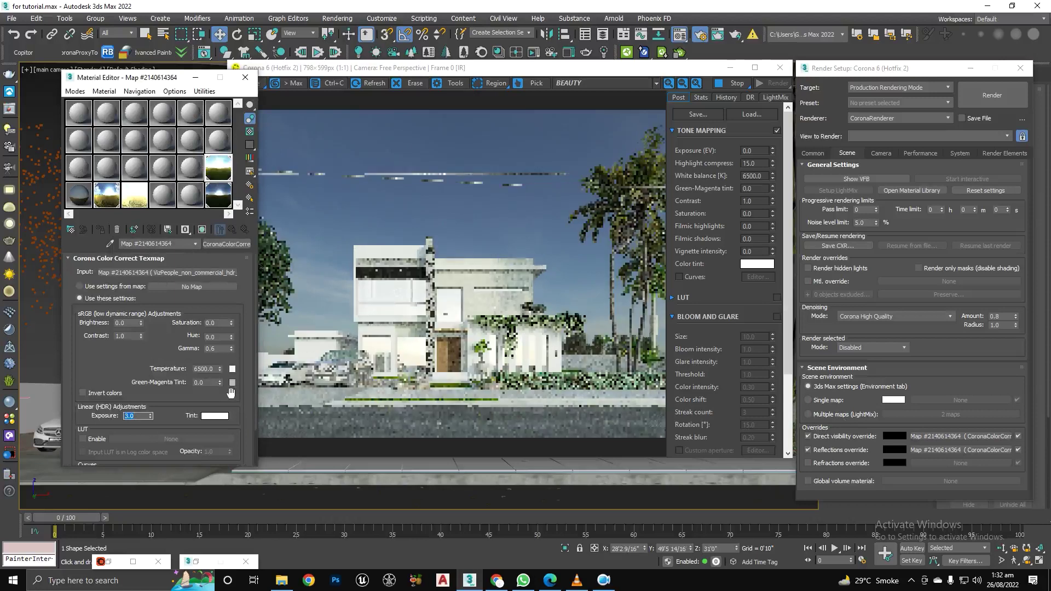
pyautogui.scroll(1, 448, 375)
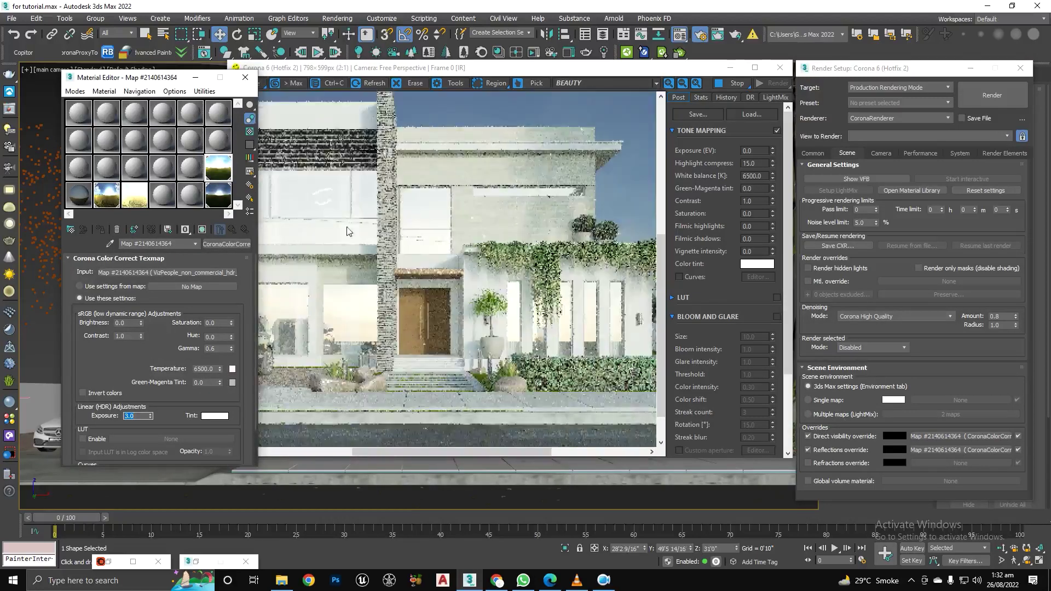
pyautogui.scroll(-1, 396, 228)
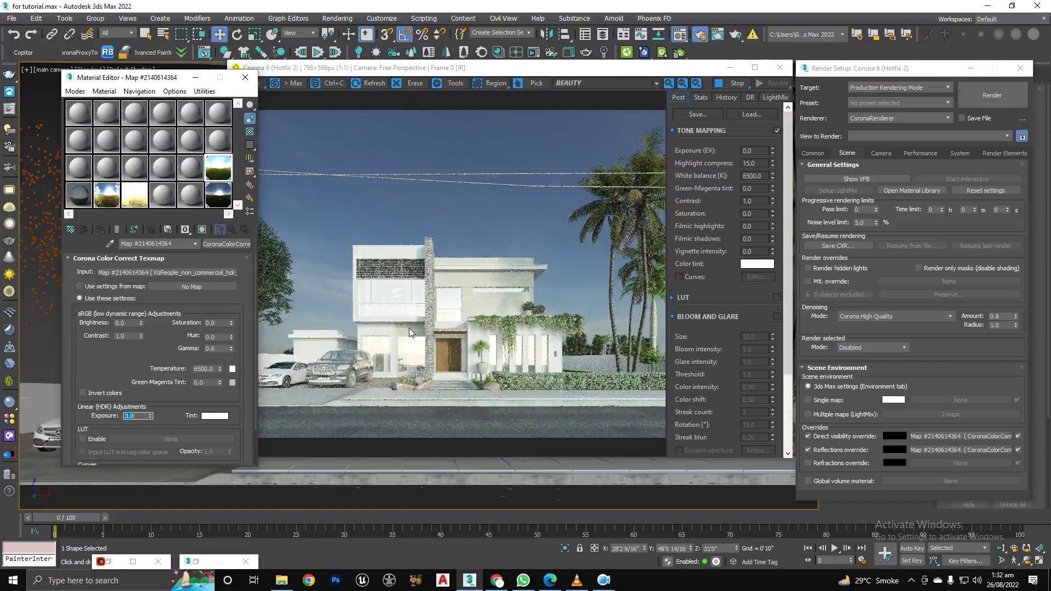
pyautogui.scroll(1, 390, 323)
pyautogui.scroll(-1, 386, 320)
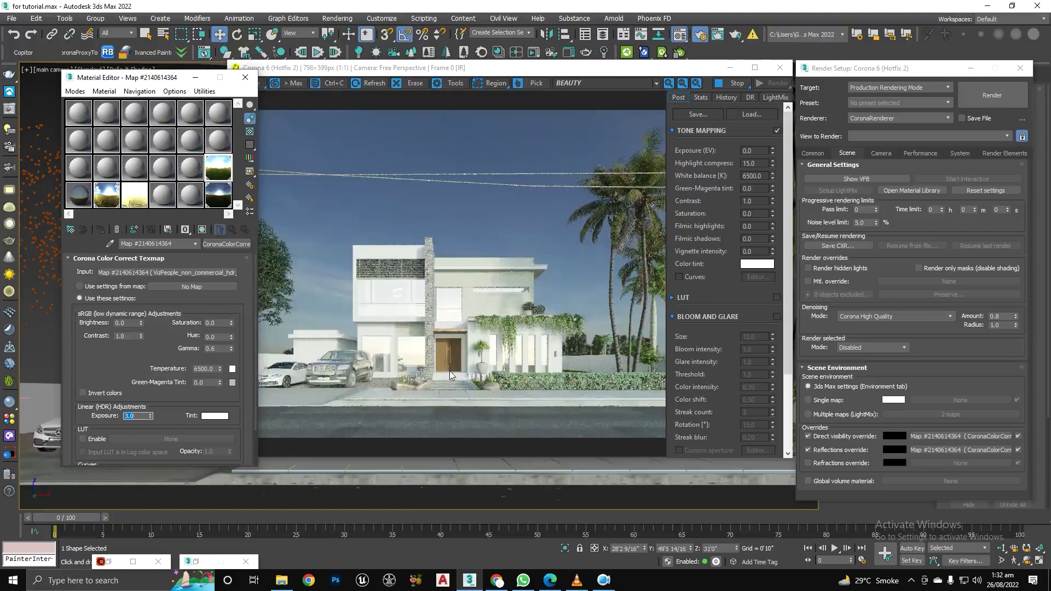
# Try linear HDR exposures of 1, 2 and 10 on the reflections map, and return it to 2
pyautogui.write('1')
pyautogui.press('Return')
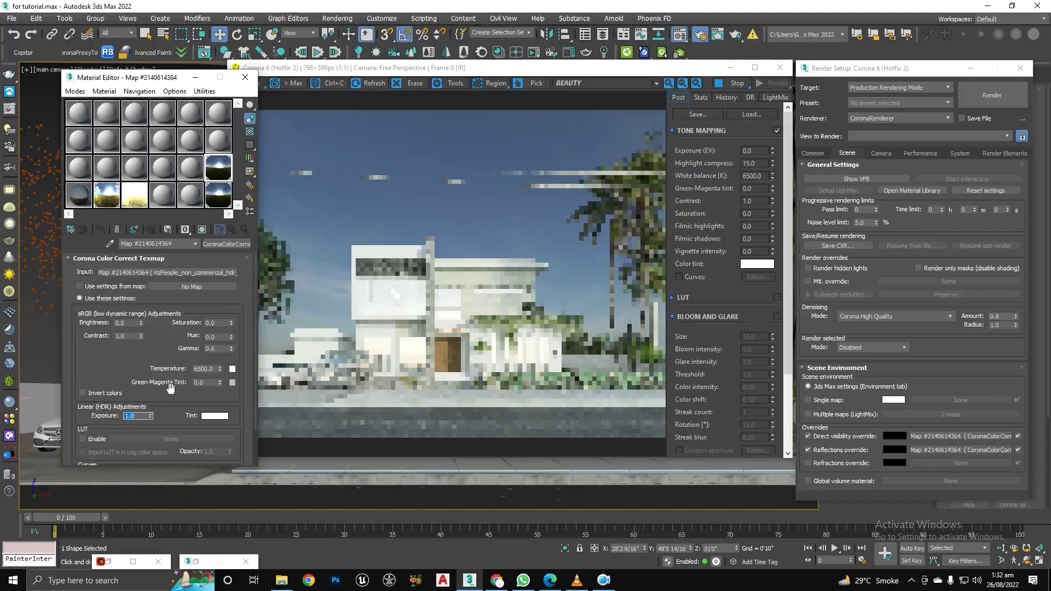
pyautogui.write('2')
pyautogui.press('Return')
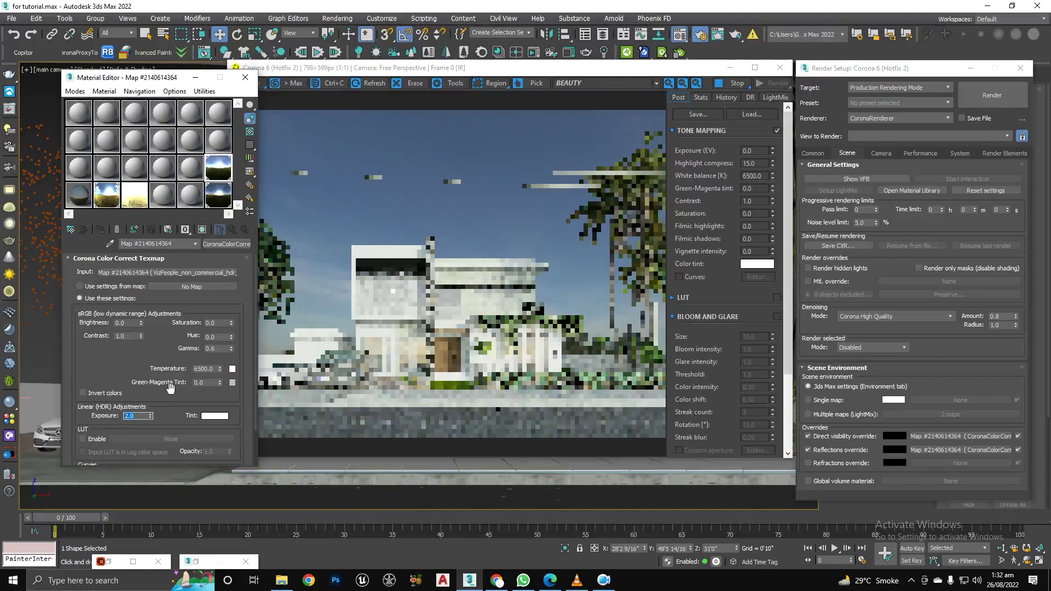
pyautogui.write('10')
pyautogui.press('Return')
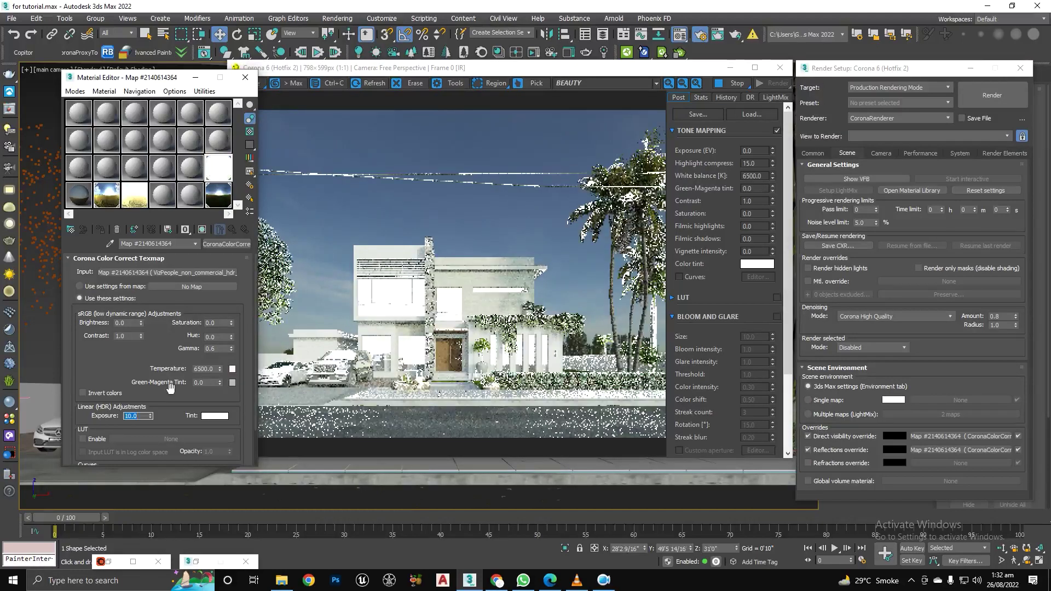
pyautogui.write('1')
pyautogui.press('Return')
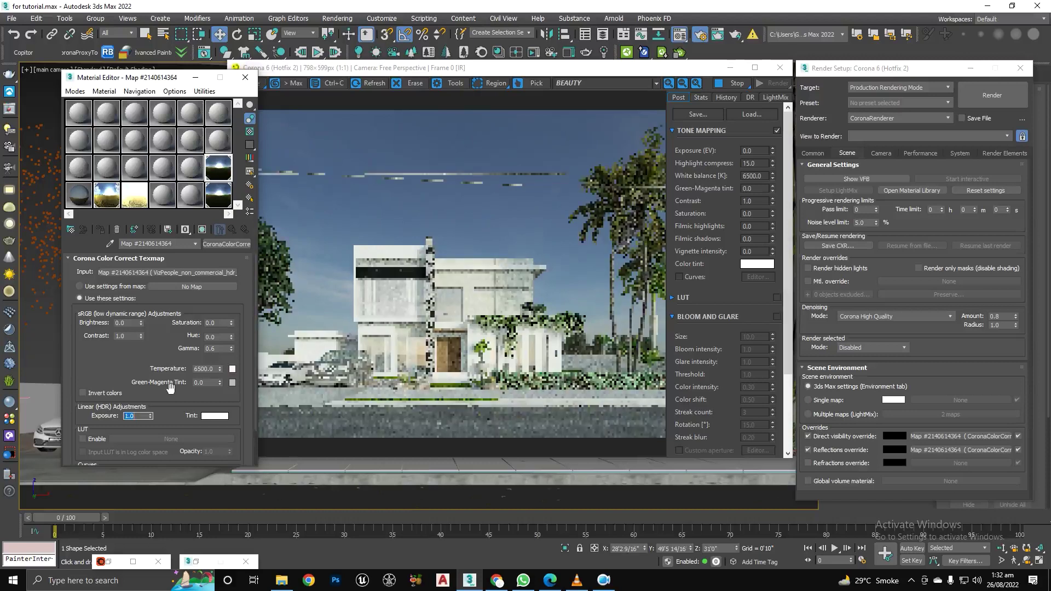
pyautogui.write('2')
pyautogui.press('Return')
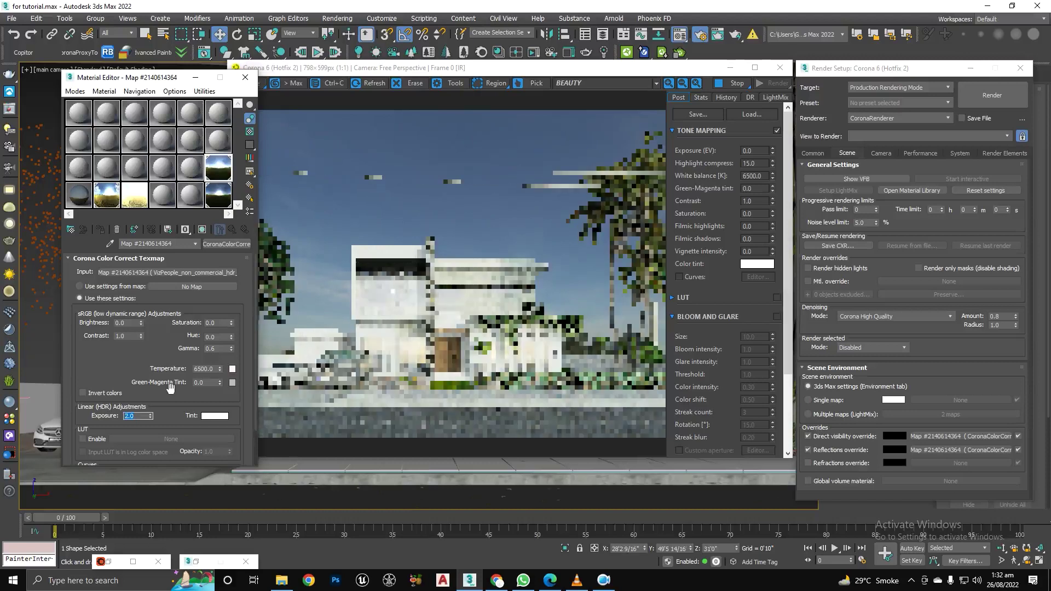
pyautogui.scroll(1, 387, 326)
pyautogui.scroll(-1, 387, 327)
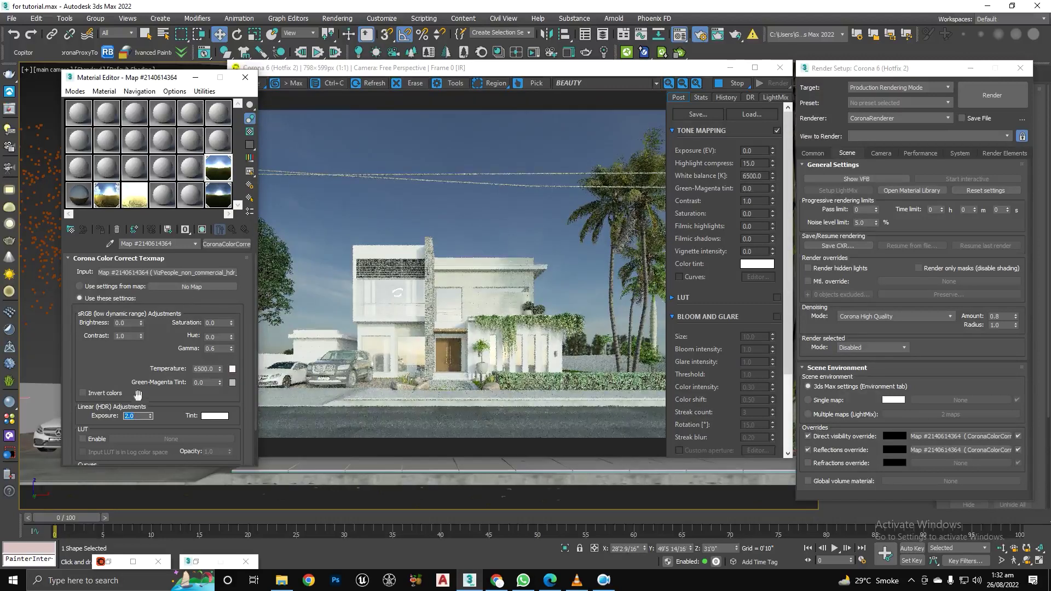
# Compare the house's window reflections with the Reflections override turned off and back on
pyautogui.click(808, 450)
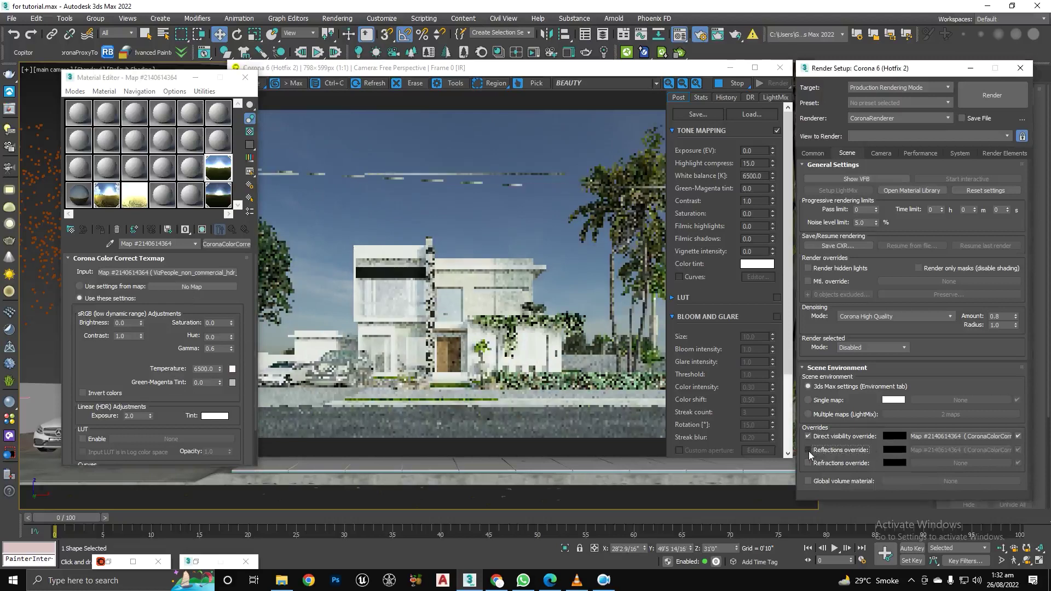
pyautogui.scroll(1, 416, 330)
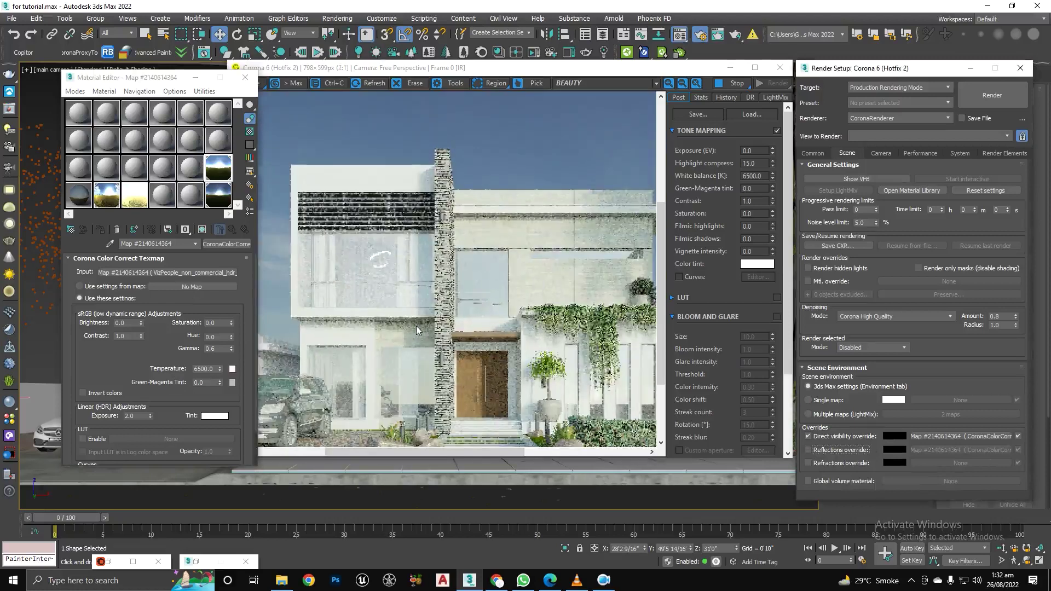
pyautogui.scroll(-1, 416, 330)
pyautogui.click(809, 450)
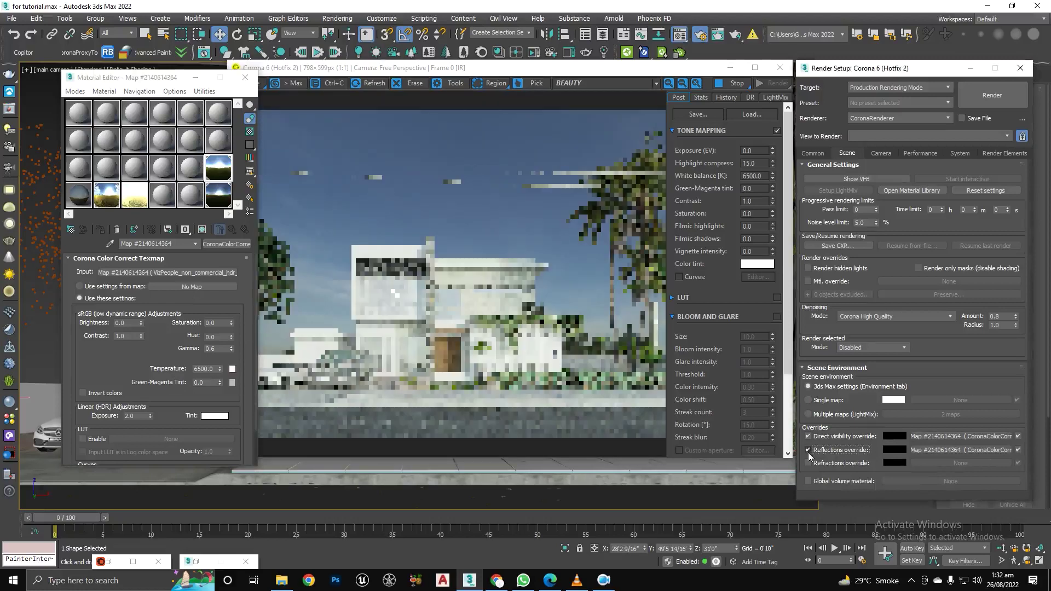
pyautogui.scroll(1, 409, 327)
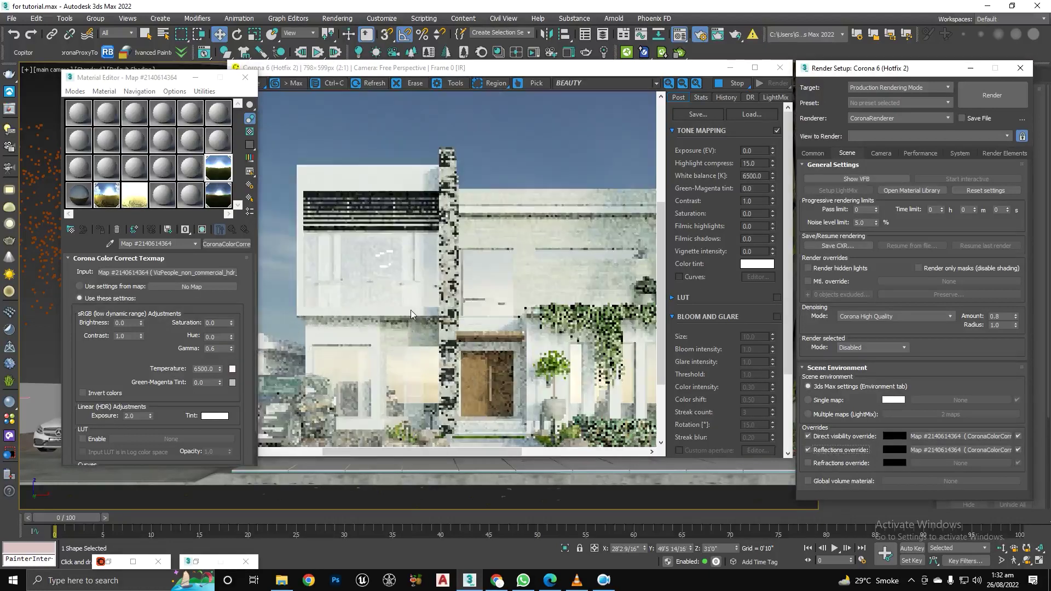
pyautogui.scroll(-1, 412, 314)
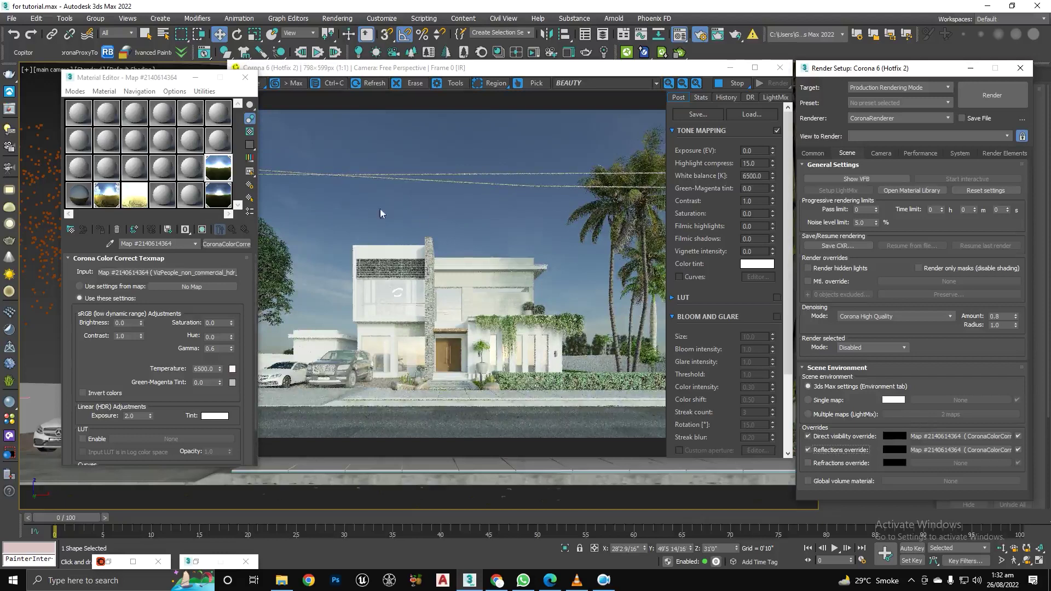
# Try a gamma of 1 on the reflections map and restore it to 0.6
pyautogui.click(136, 416)
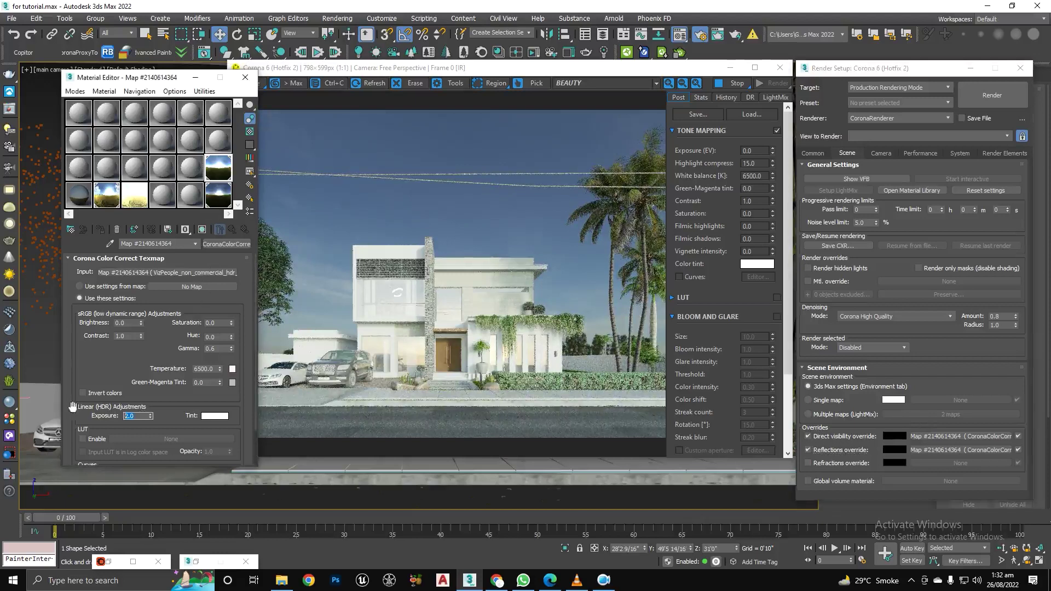
pyautogui.moveTo(217, 349); pyautogui.dragTo(176, 340)
pyautogui.write('1.')
pyautogui.press('Return')
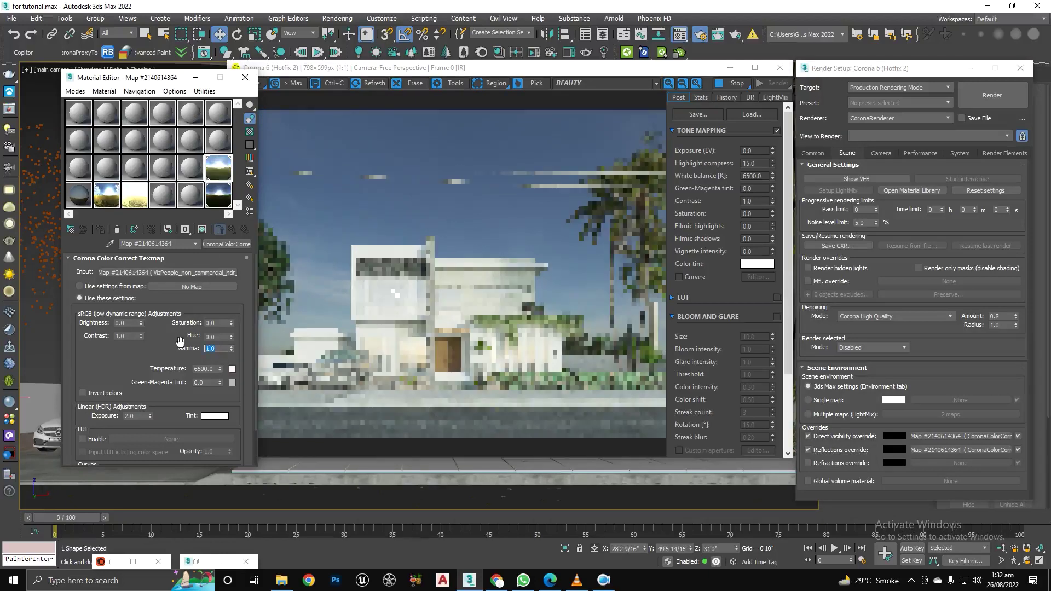
pyautogui.write('0.6')
pyautogui.press('Return')
# Set the reflections map's linear HDR exposure to 5, and check its input CoronaBitmap
pyautogui.moveTo(133, 417); pyautogui.dragTo(107, 408)
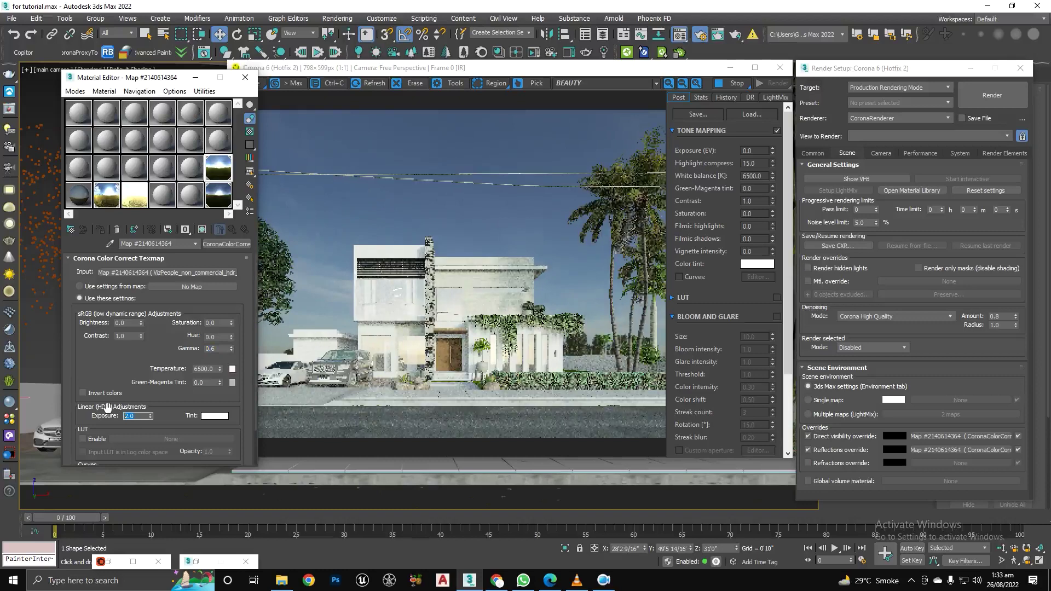
pyautogui.write('5')
pyautogui.press('Return')
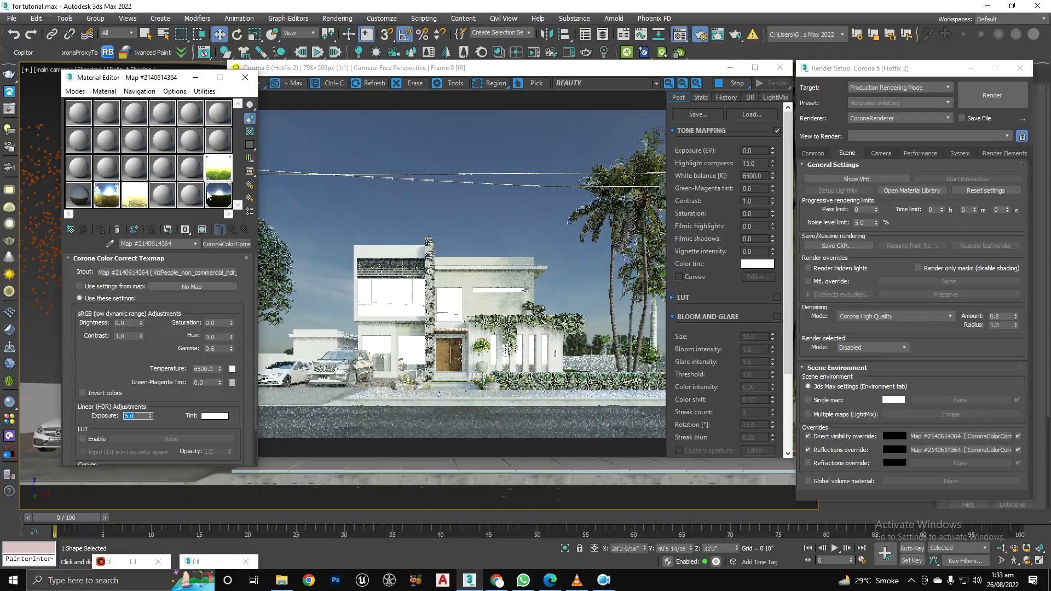
pyautogui.click(167, 272)
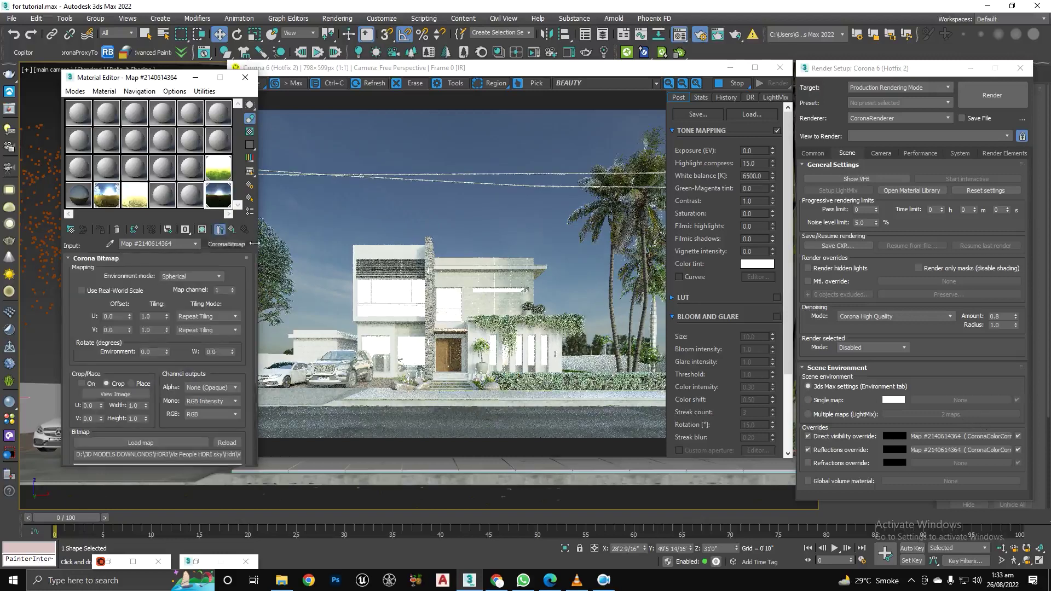
pyautogui.click(219, 229)
# Try linear HDR exposures of 5 and 3 on the direct visibility sky's color correct map, and settle on 2
pyautogui.doubleClick(131, 416)
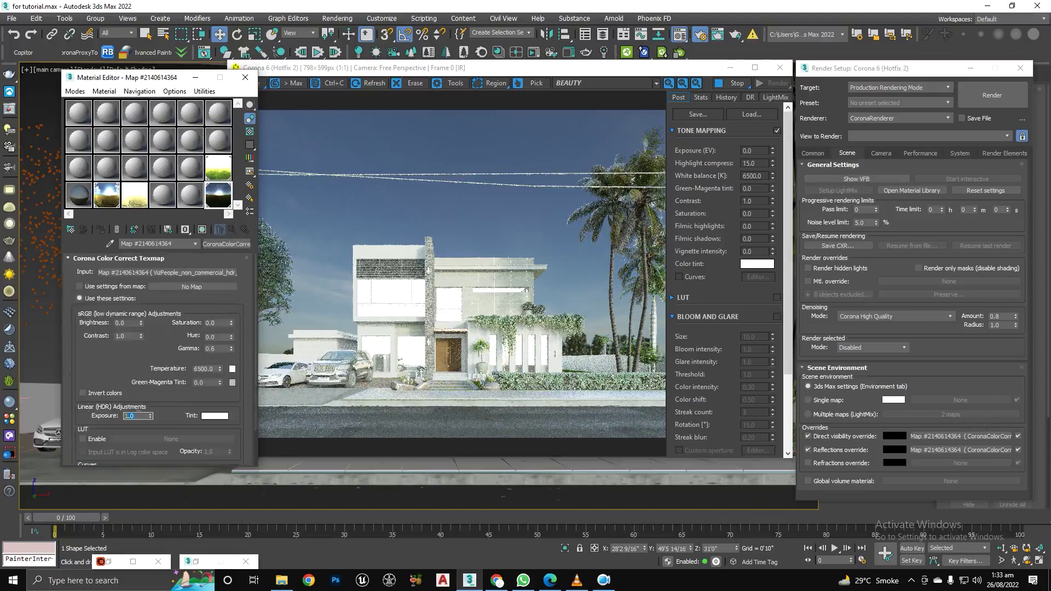
pyautogui.write('5.')
pyautogui.press('Return')
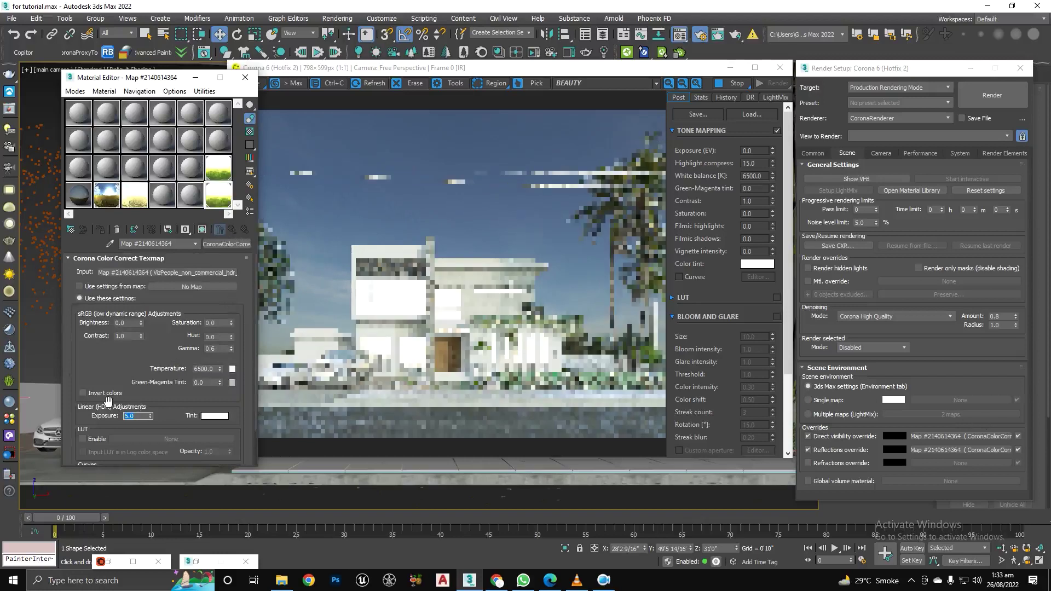
pyautogui.write('3')
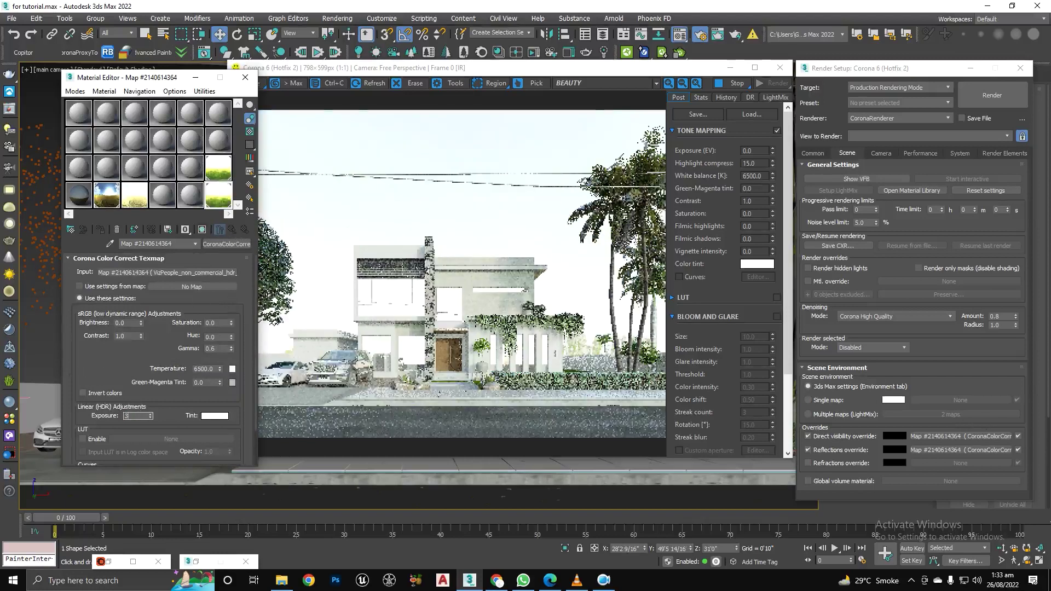
pyautogui.press('Return')
pyautogui.write('2')
pyautogui.press('Return')
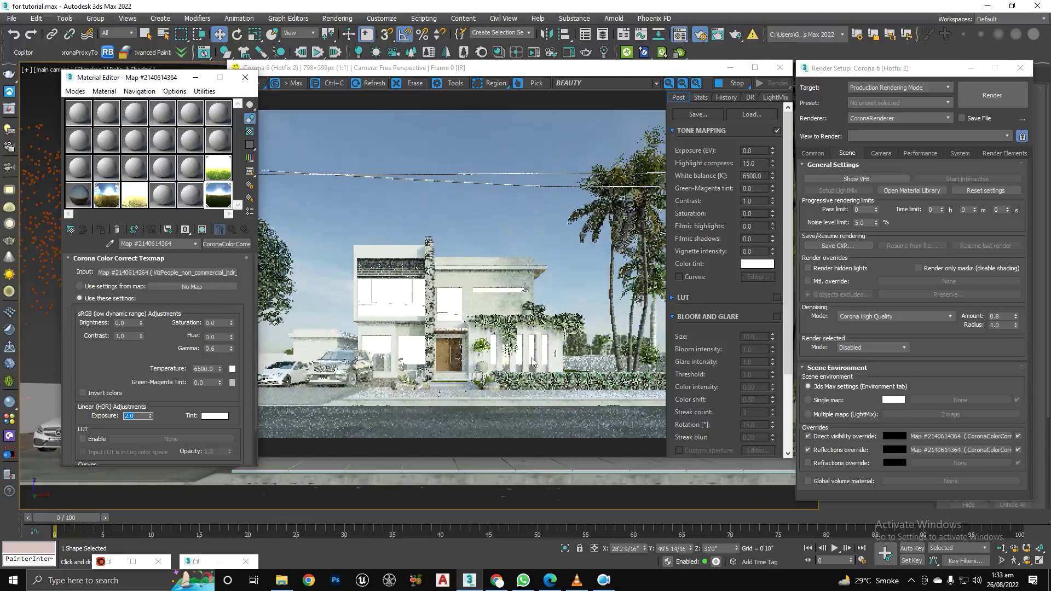
# Try a linear HDR exposure of 5 on the direct visibility sky's color correct map and restore it to 2
pyautogui.write('5')
pyautogui.press('Return')
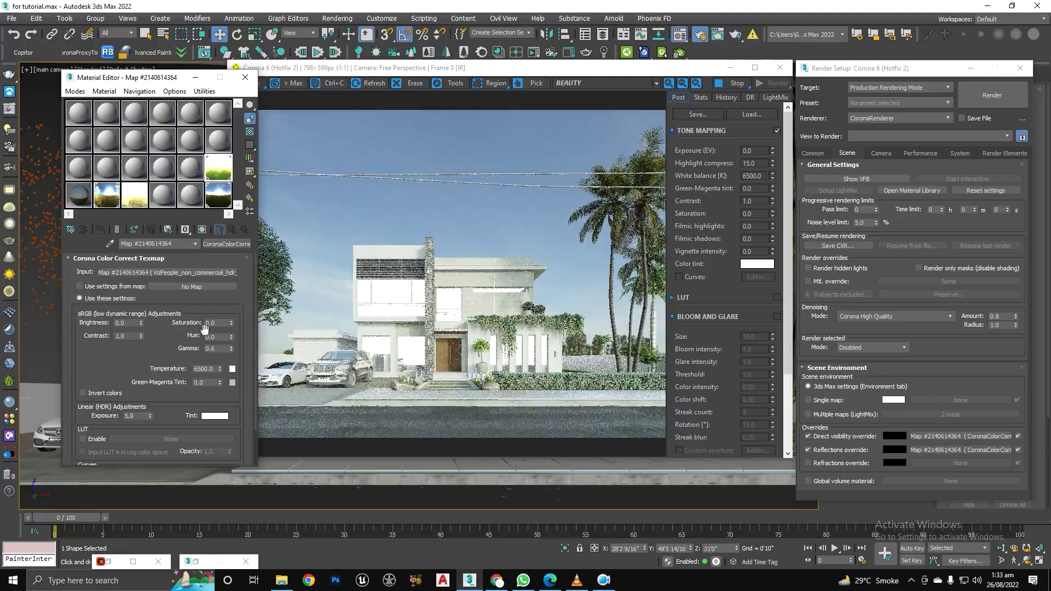
pyautogui.write('2')
pyautogui.press('Return')
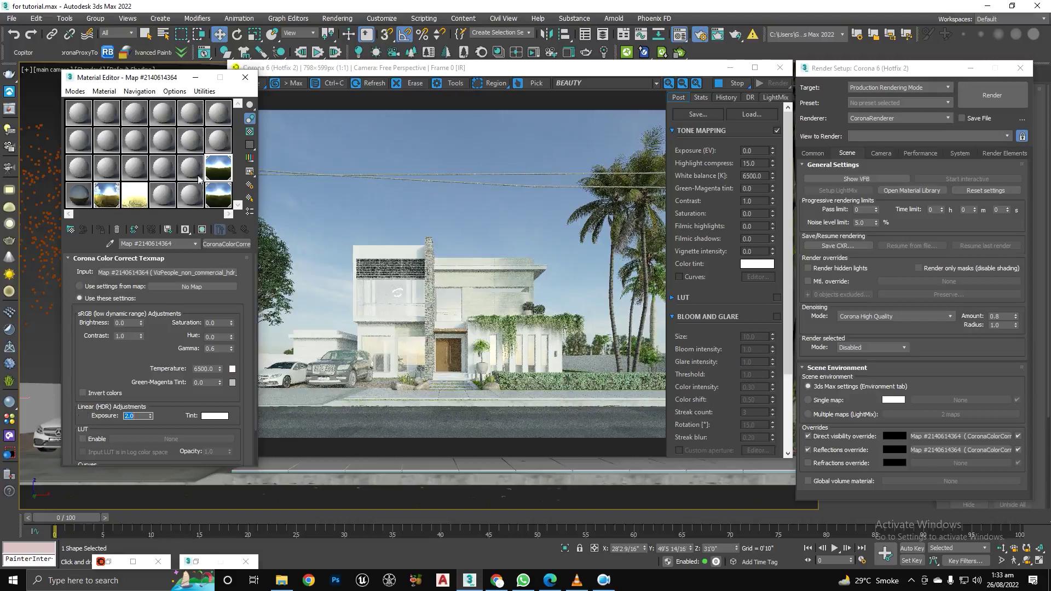
# Try linear HDR exposures of 1, 2 and 4 on the scene-lighting HDRI's color correct map, and restore it to 3
pyautogui.click(109, 197)
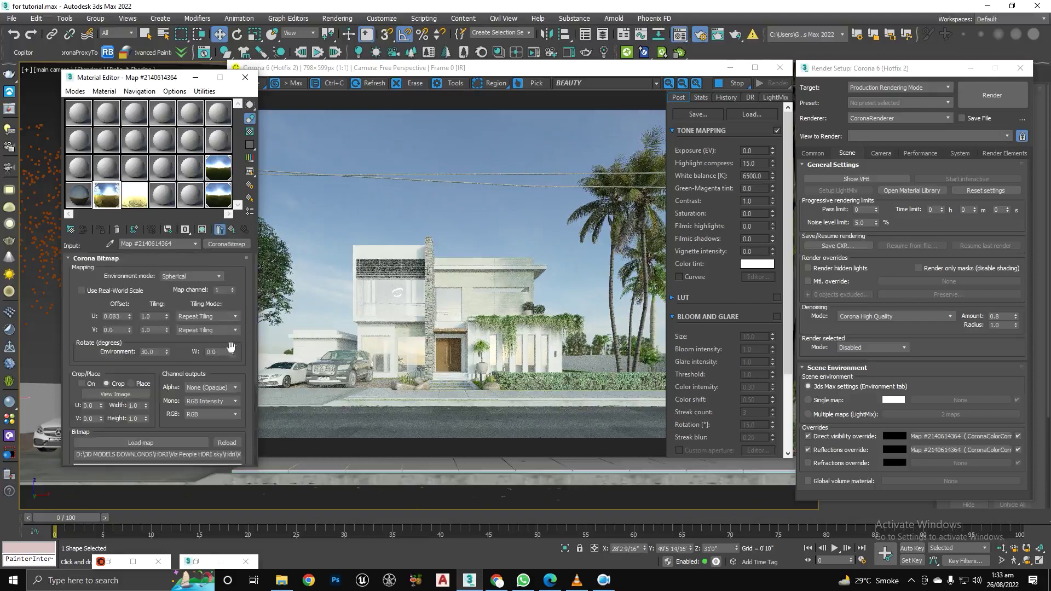
pyautogui.click(233, 230)
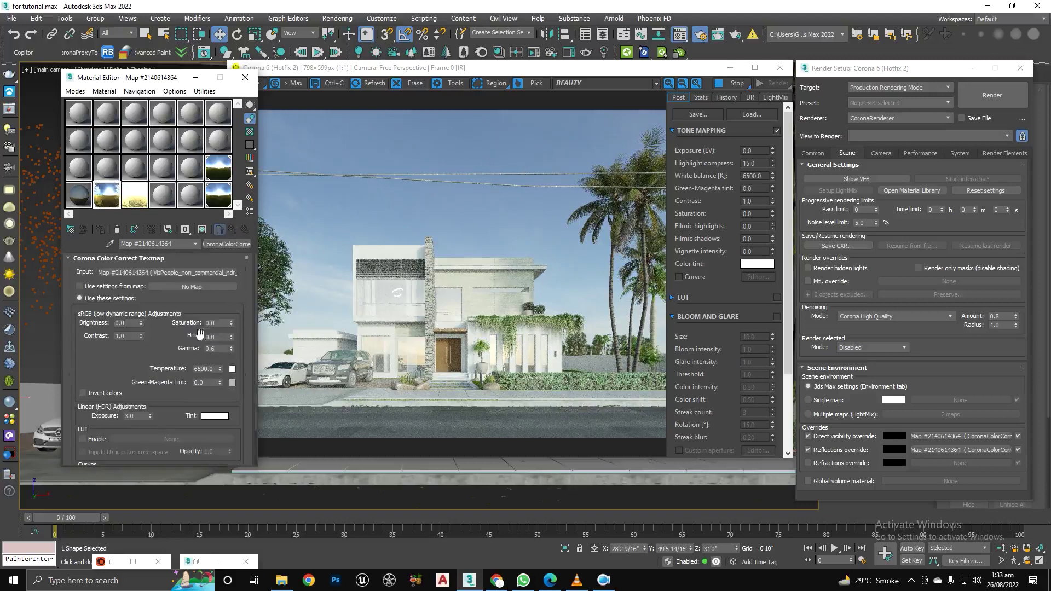
pyautogui.doubleClick(137, 417)
pyautogui.write('1')
pyautogui.press('Return')
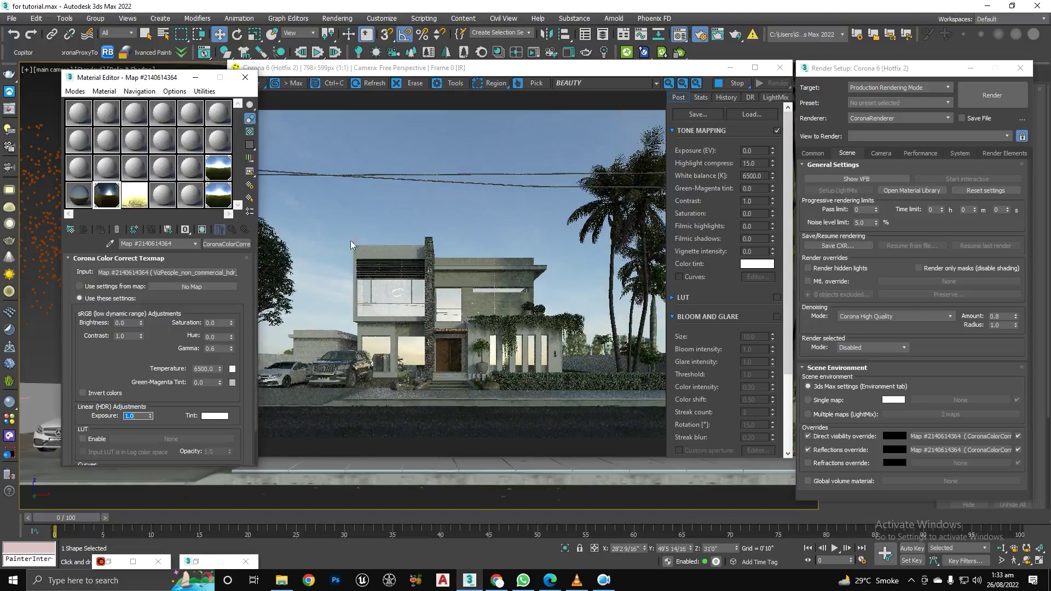
pyautogui.write('2')
pyautogui.press('Return')
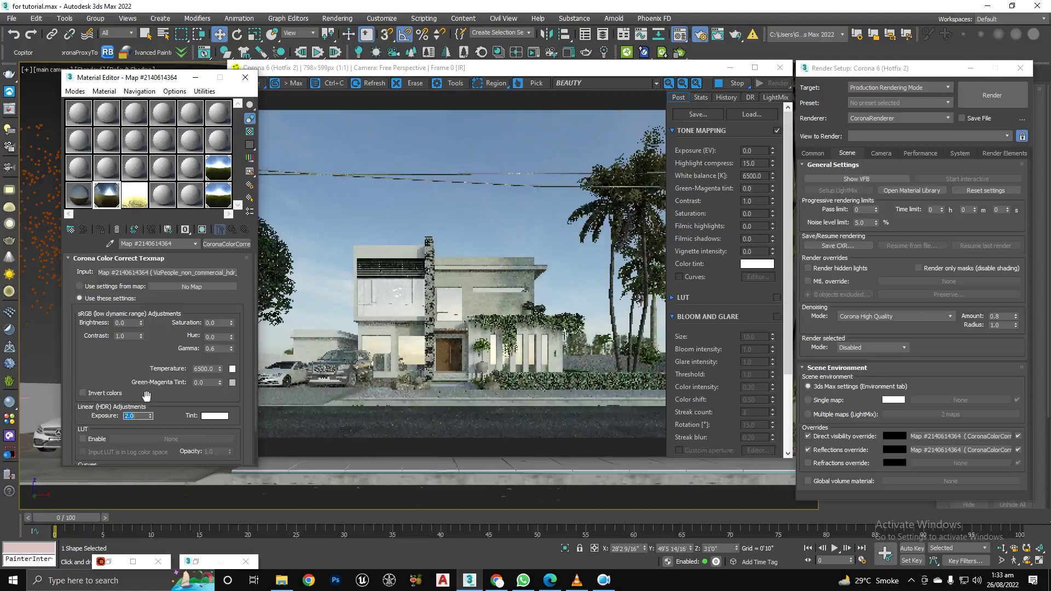
pyautogui.write('4')
pyautogui.press('Return')
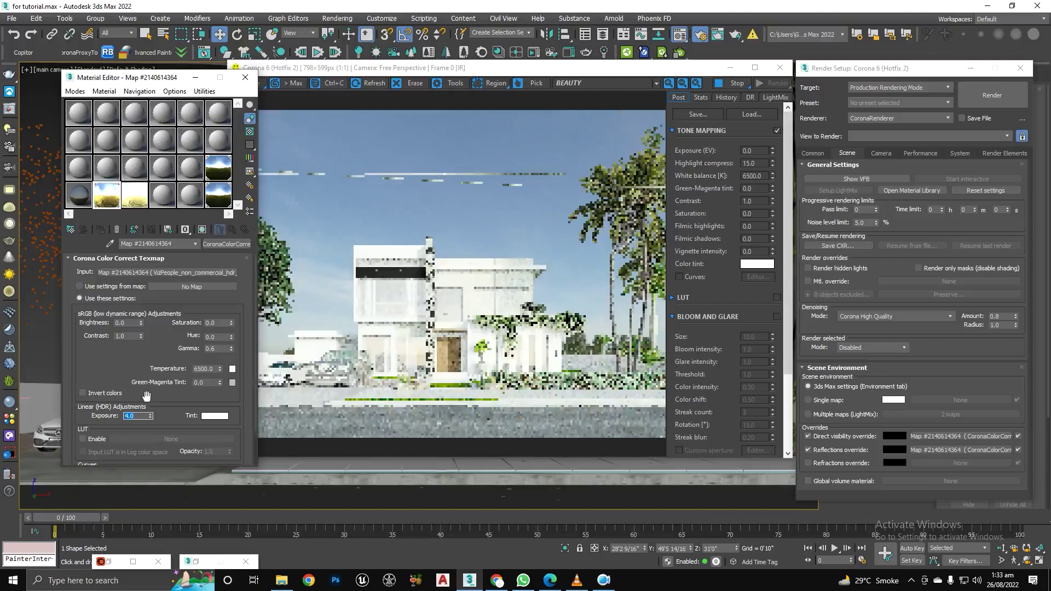
pyautogui.write('3')
pyautogui.press('Return')
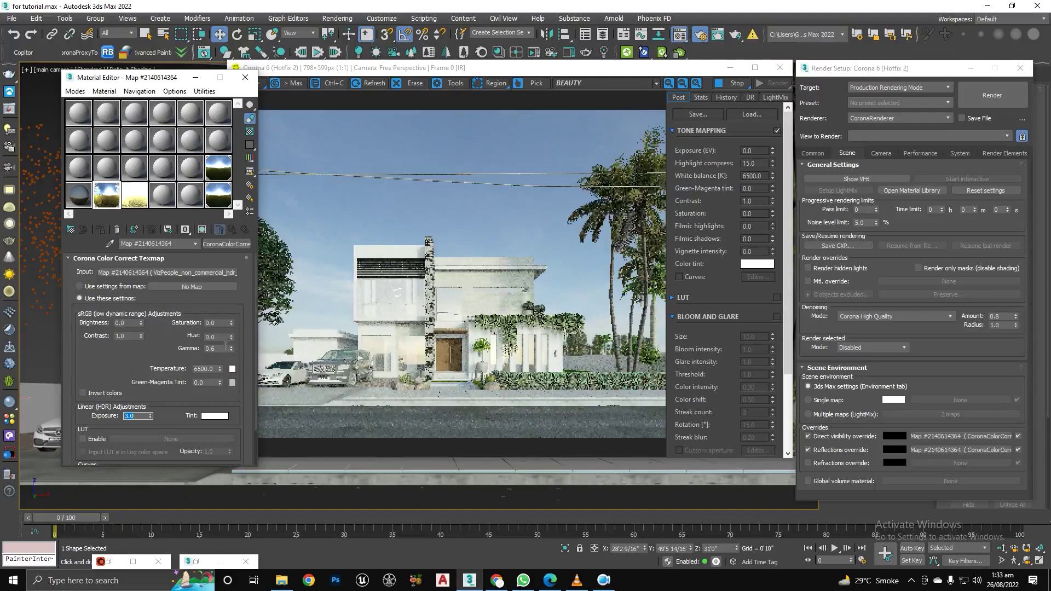
# Try saturations of 1, 0.2 and -0.2 on the scene-lighting HDRI's color correct map, and restore it to 0
pyautogui.doubleClick(222, 323)
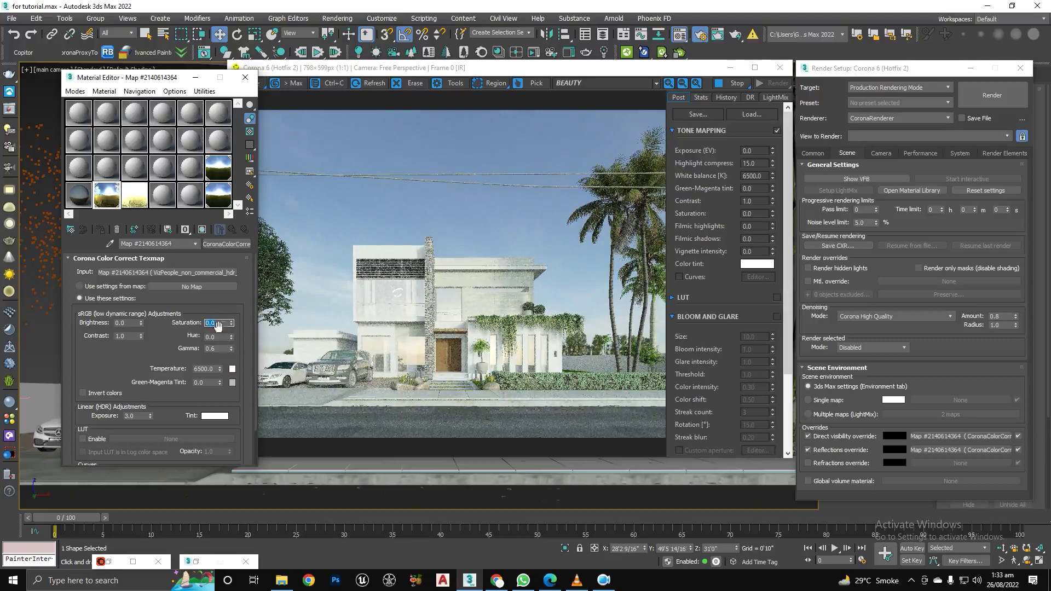
pyautogui.write('1')
pyautogui.press('Return')
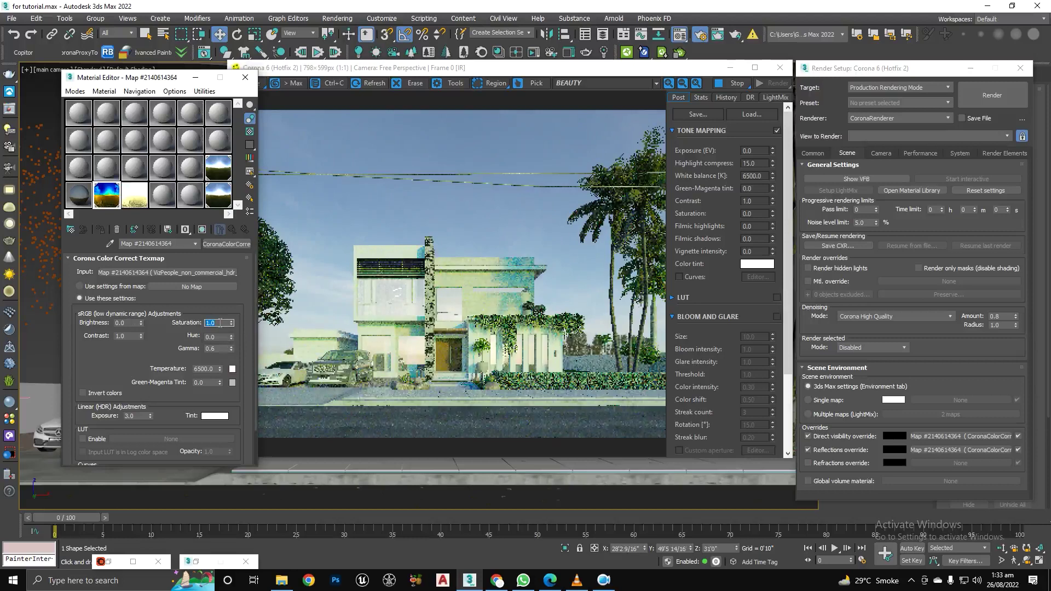
pyautogui.write('0.')
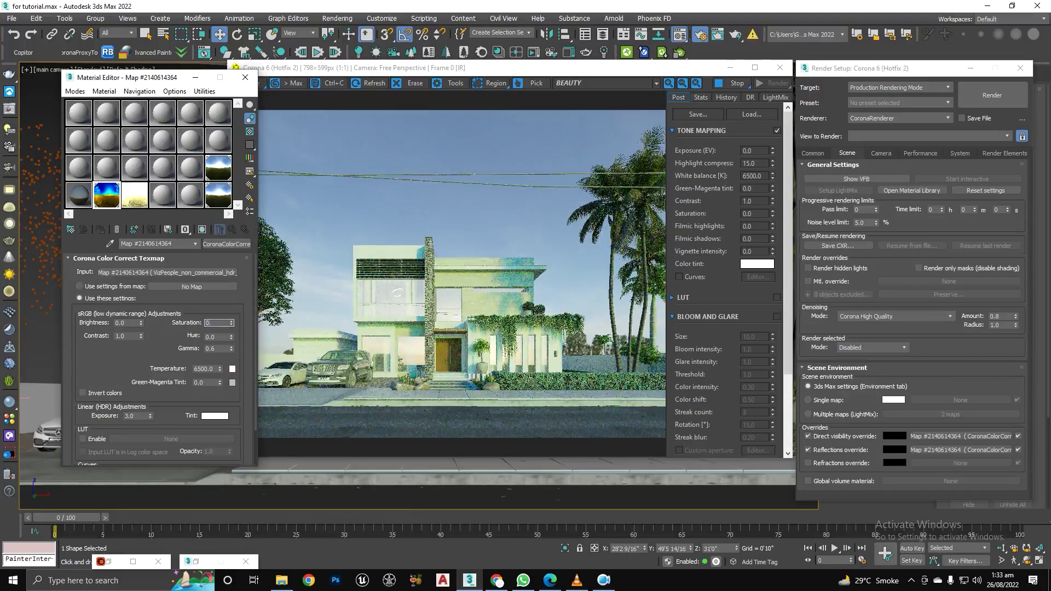
pyautogui.write('2')
pyautogui.press('Return')
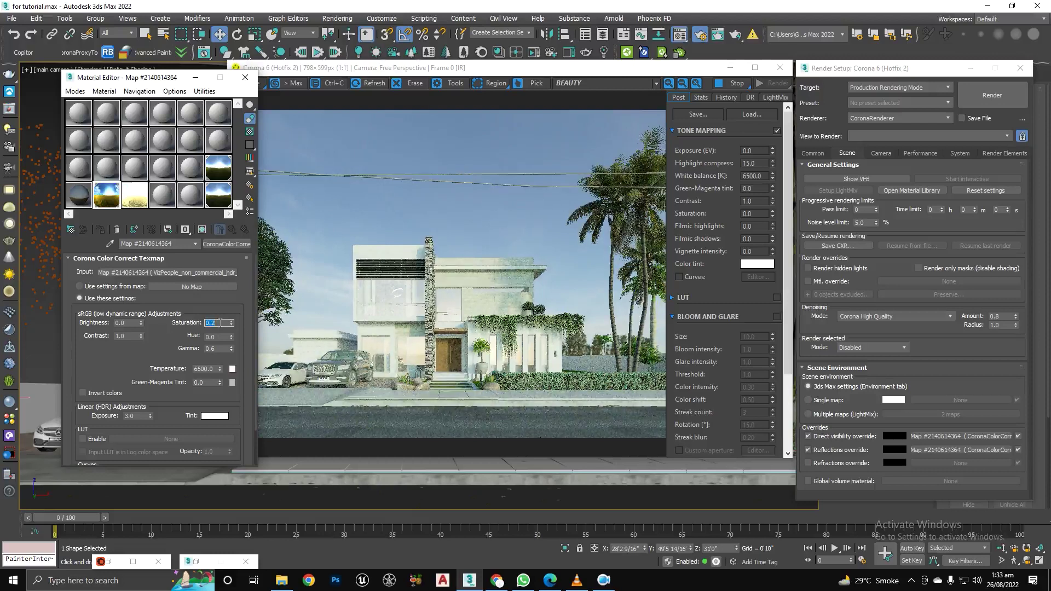
pyautogui.write('-0.2')
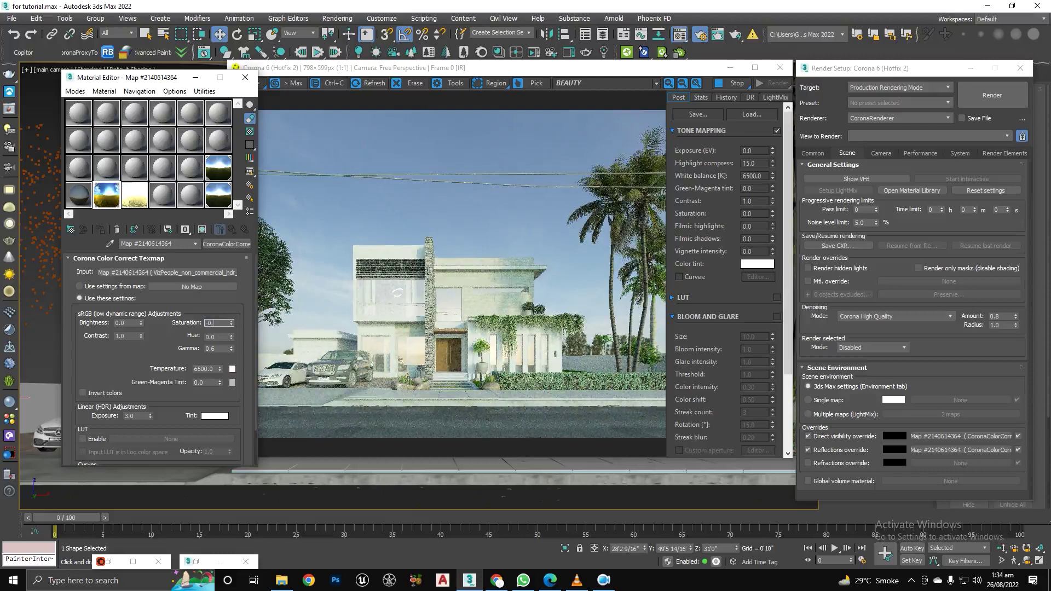
pyautogui.press('Return')
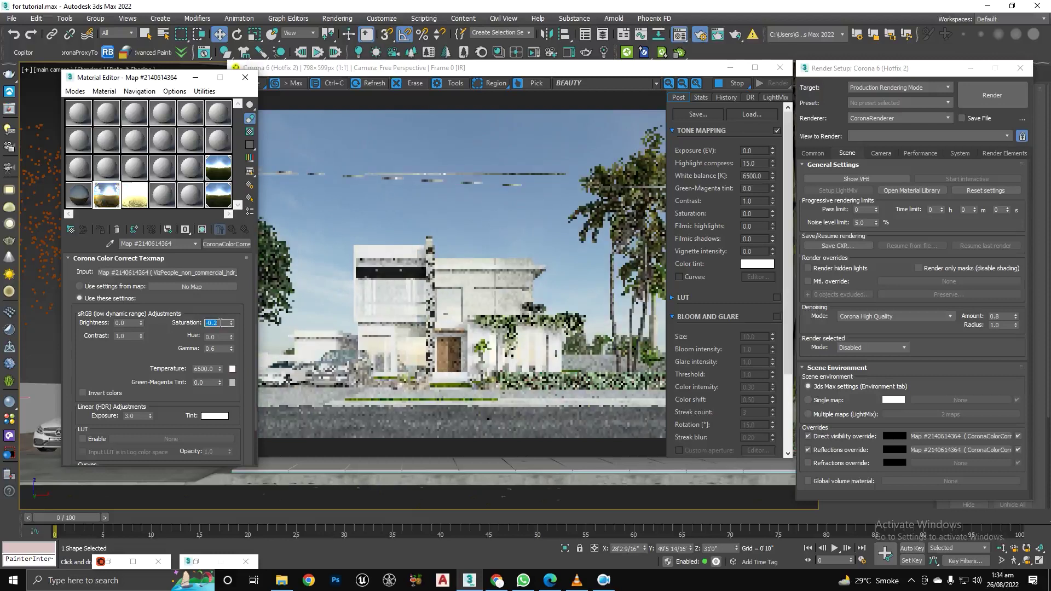
pyautogui.write('0')
pyautogui.press('Return')
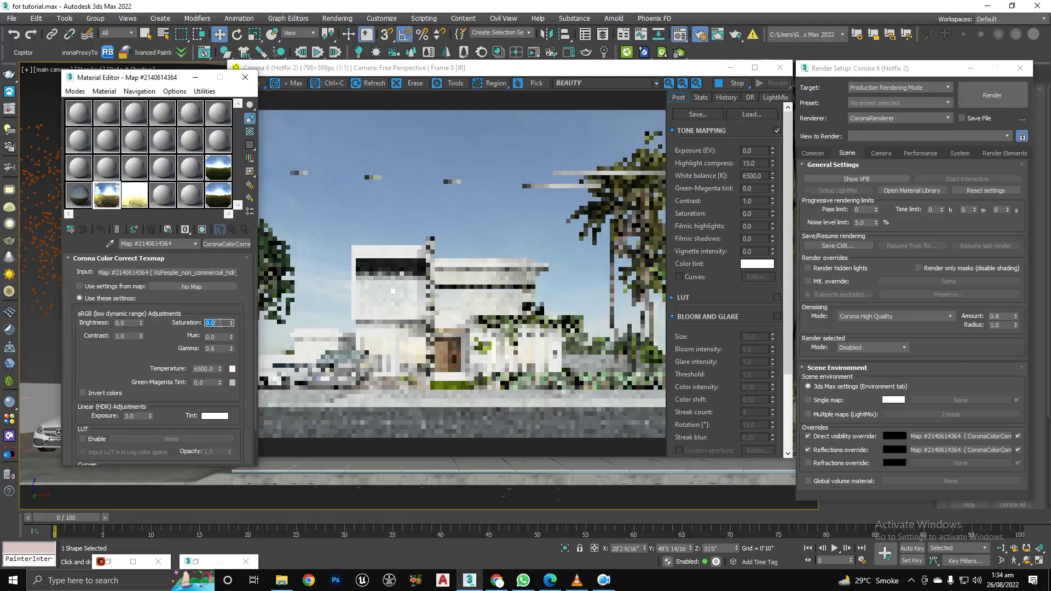
# Try environment rotations of 60, 90, 120 and 150 degrees on the lighting HDRI's input CoronaBitmap, and set it to 200
pyautogui.click(170, 273)
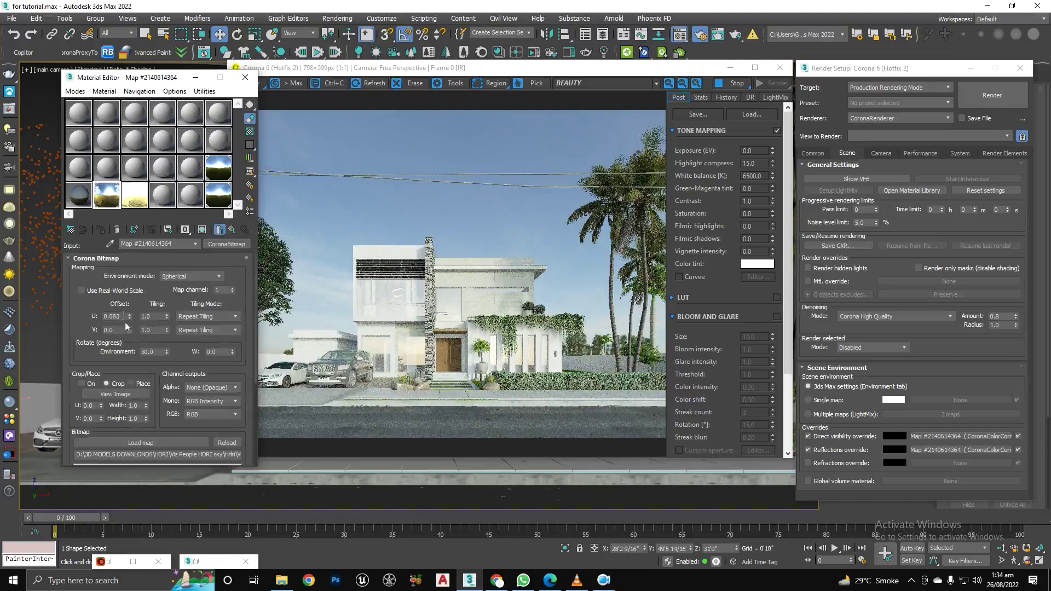
pyautogui.click(157, 350)
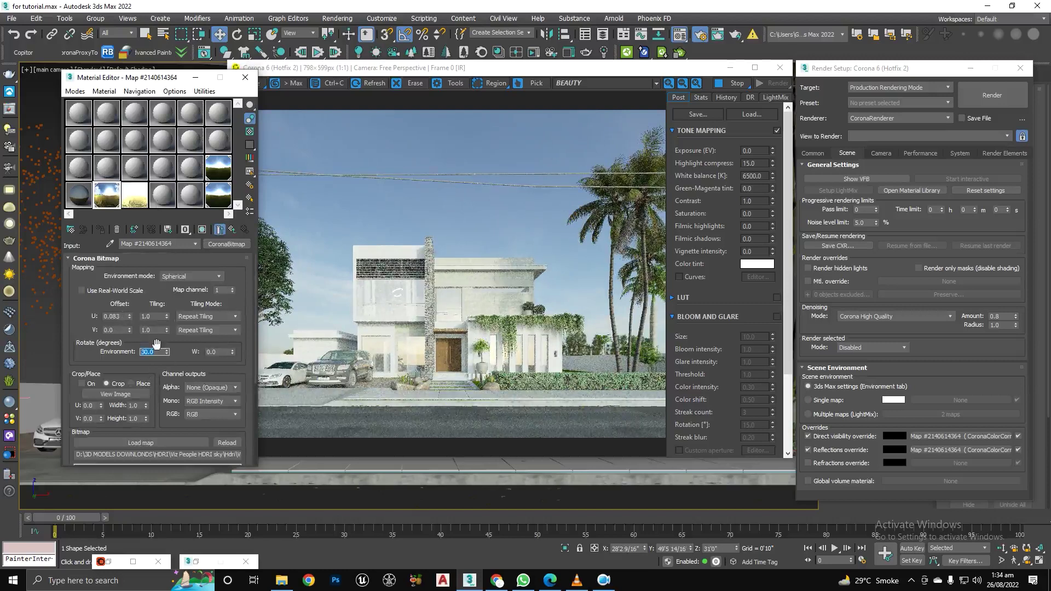
pyautogui.write('60')
pyautogui.press('Return')
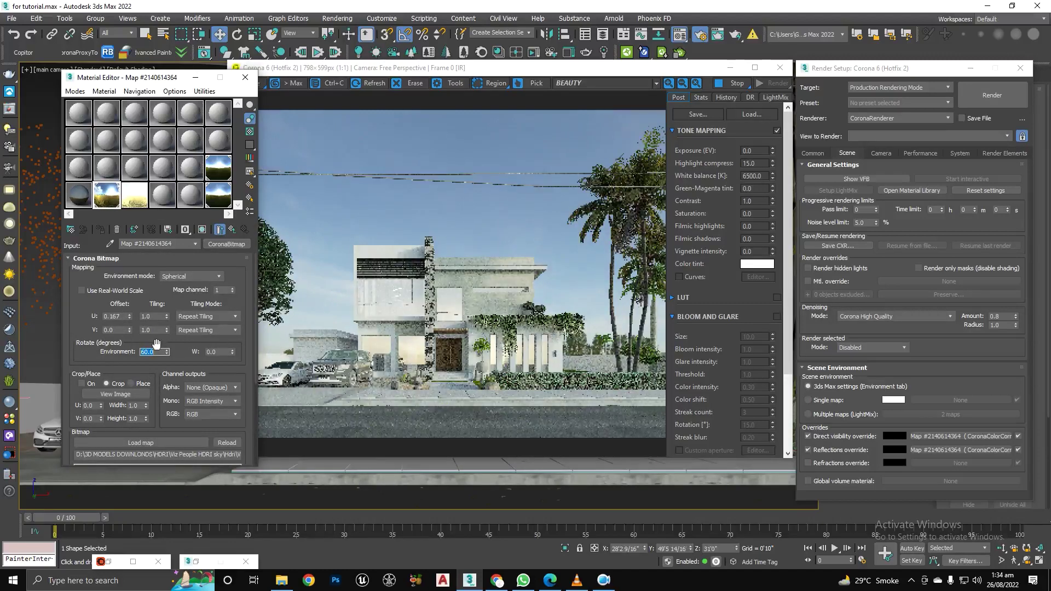
pyautogui.write('90')
pyautogui.press('Return')
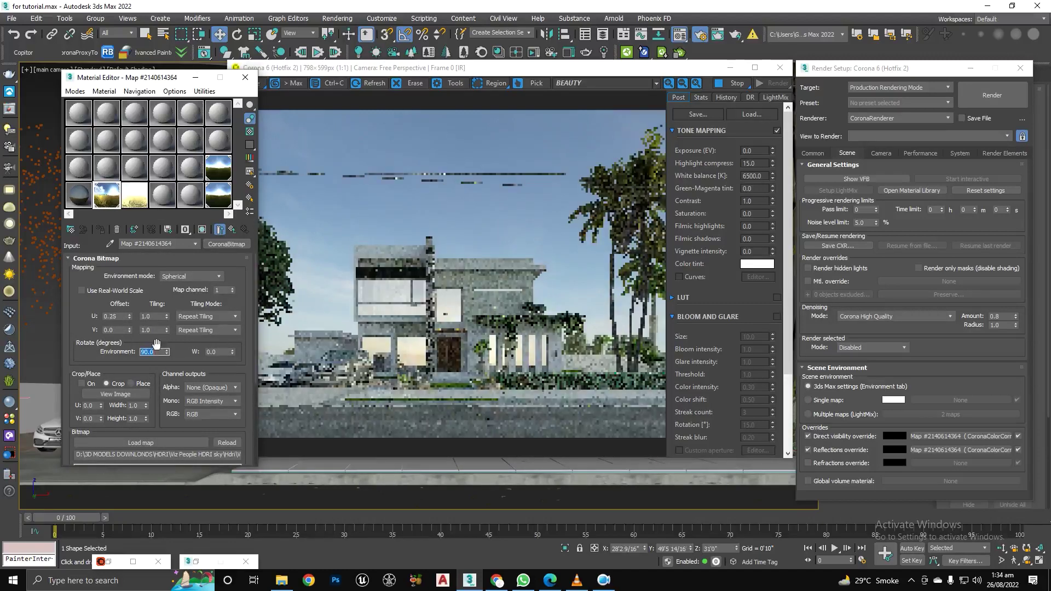
pyautogui.write('120')
pyautogui.press('Return')
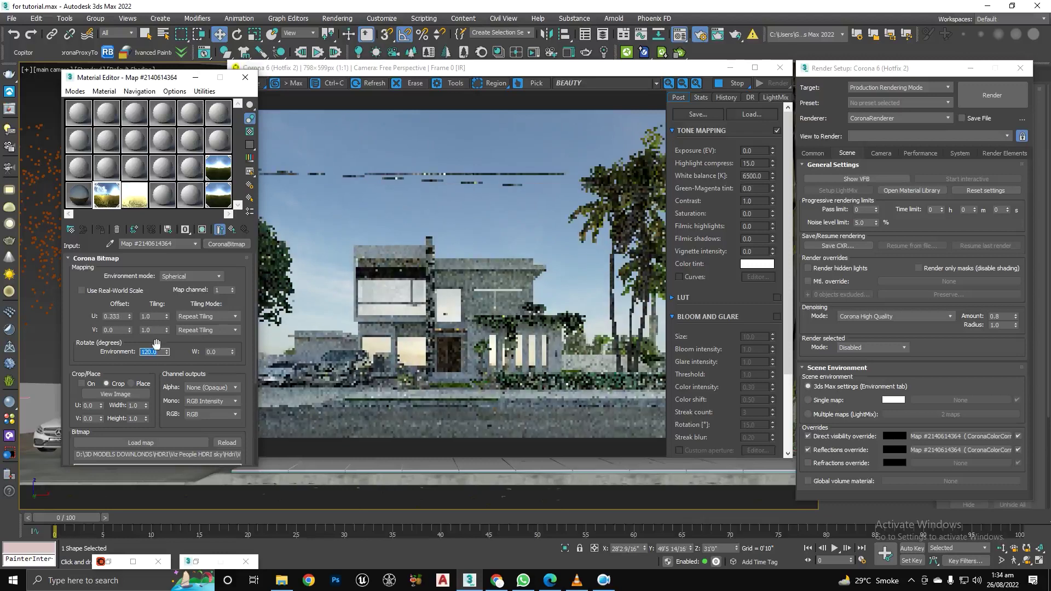
pyautogui.write('150')
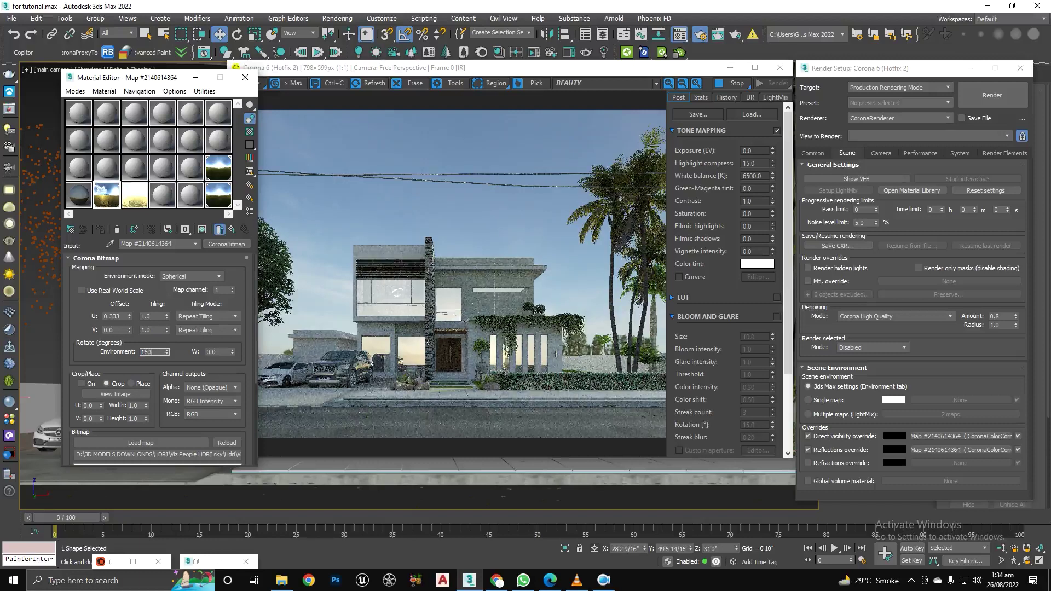
pyautogui.press('Return')
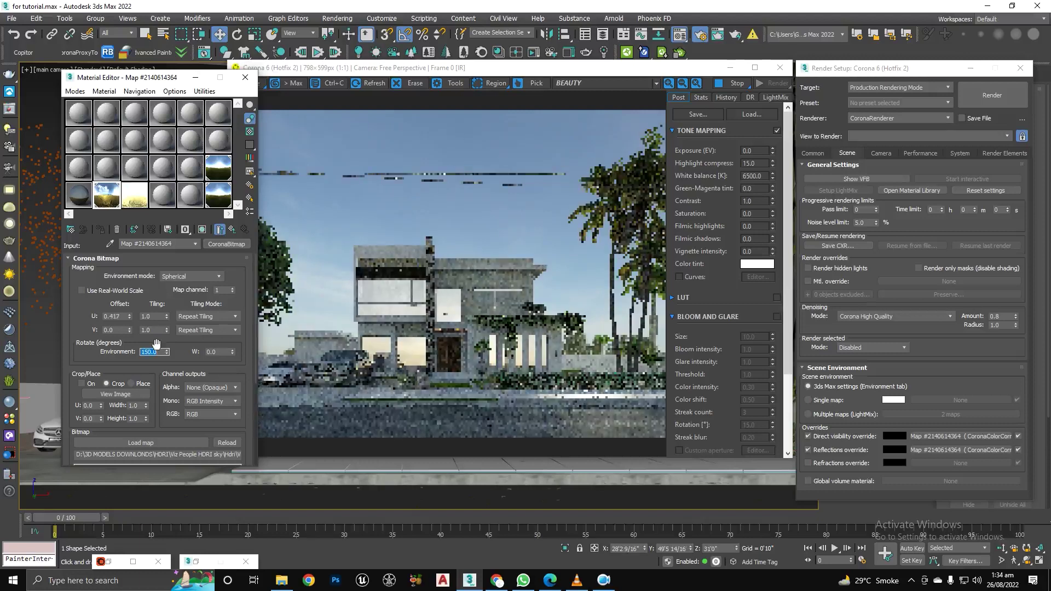
pyautogui.write('200')
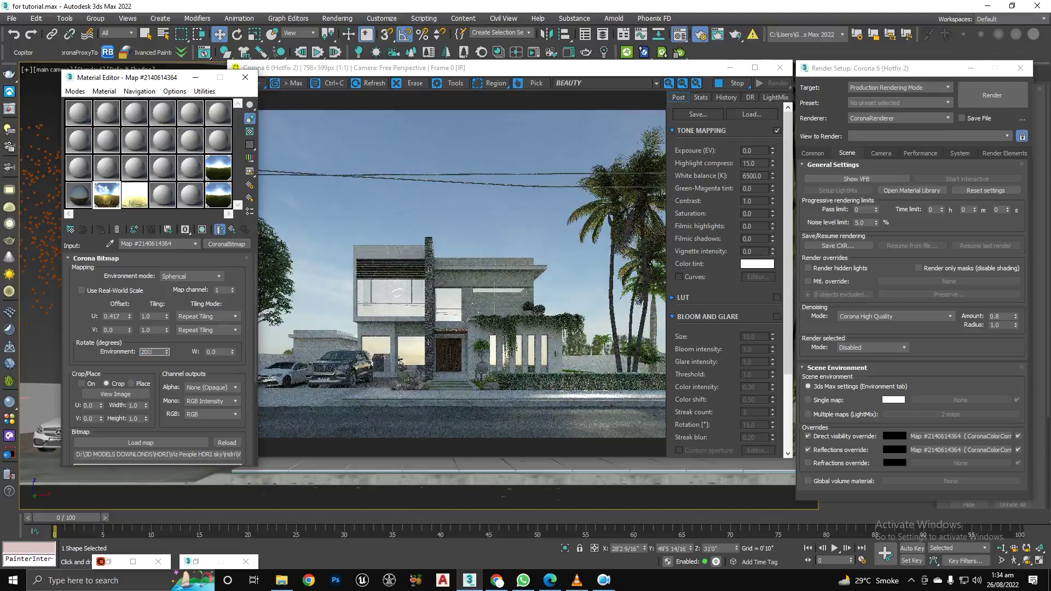
pyautogui.press('Return')
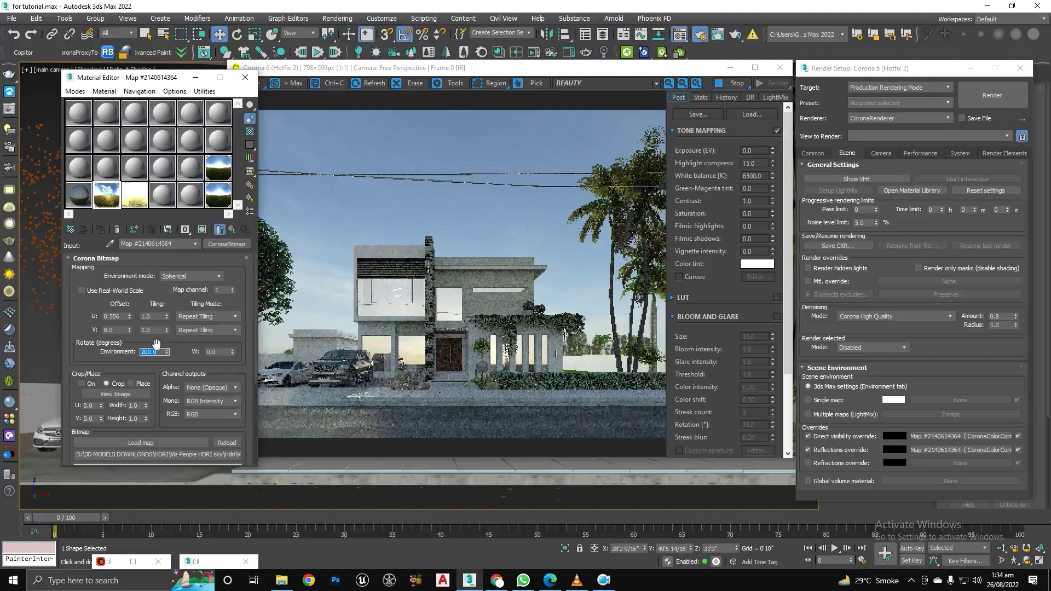